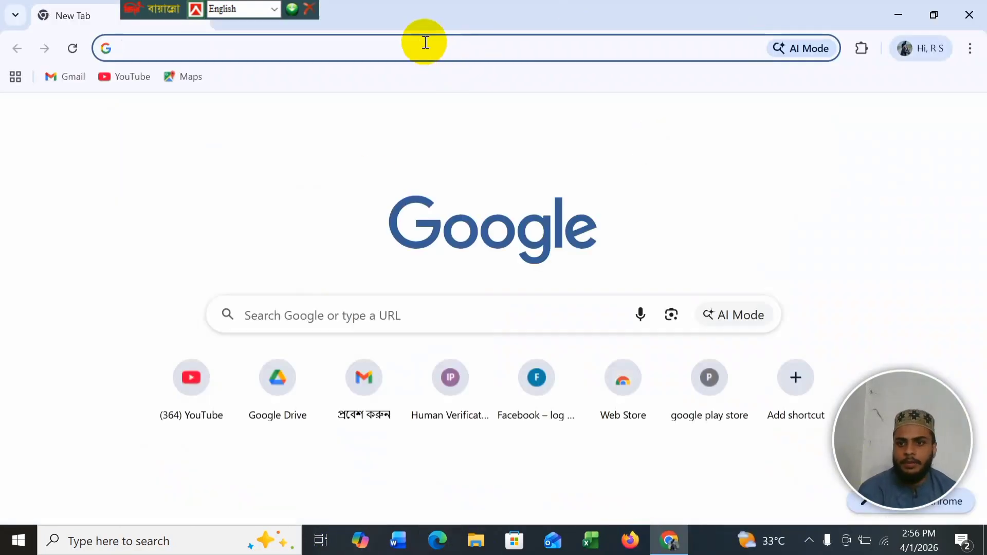
Step: Search Google for 'pinterest' from the Chrome address bar
text(p)
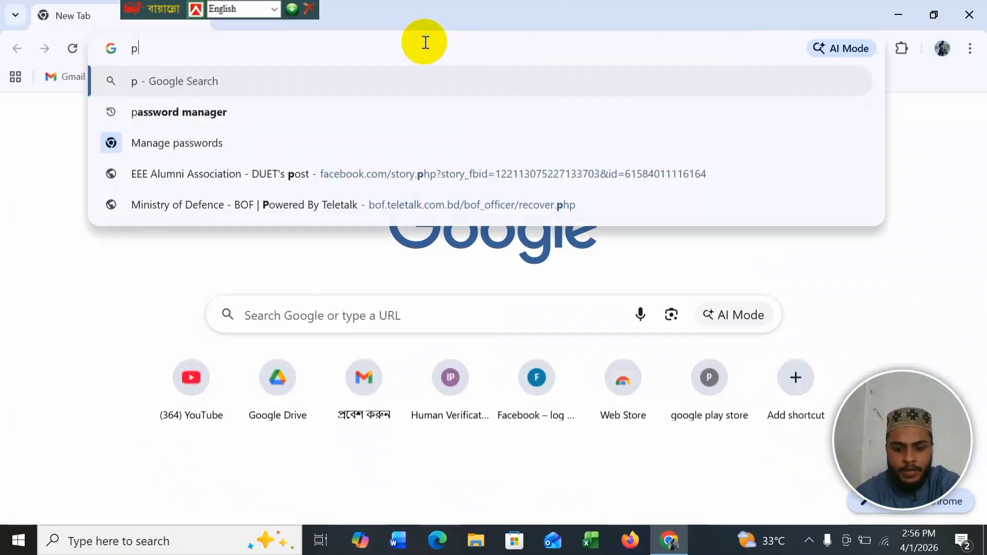
text(interes)
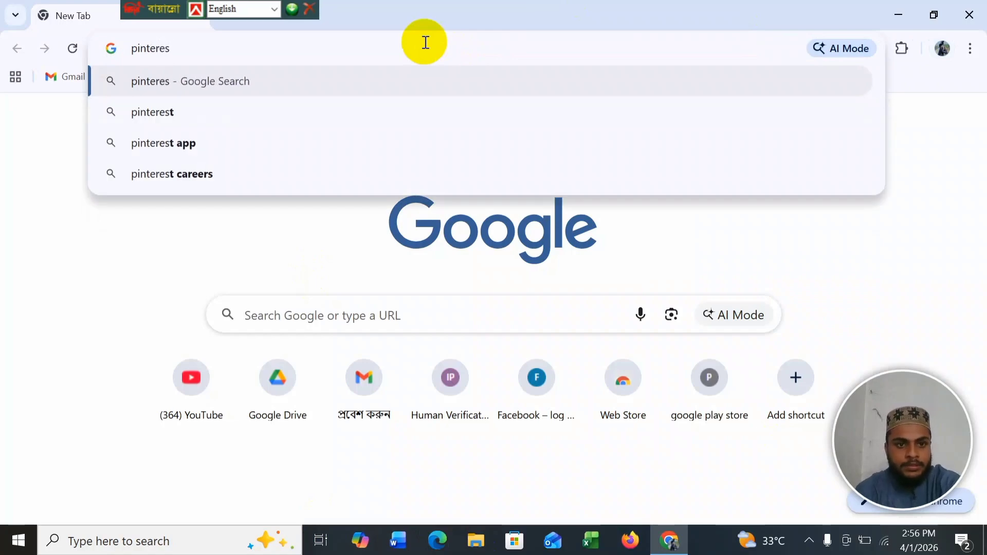
text(t)
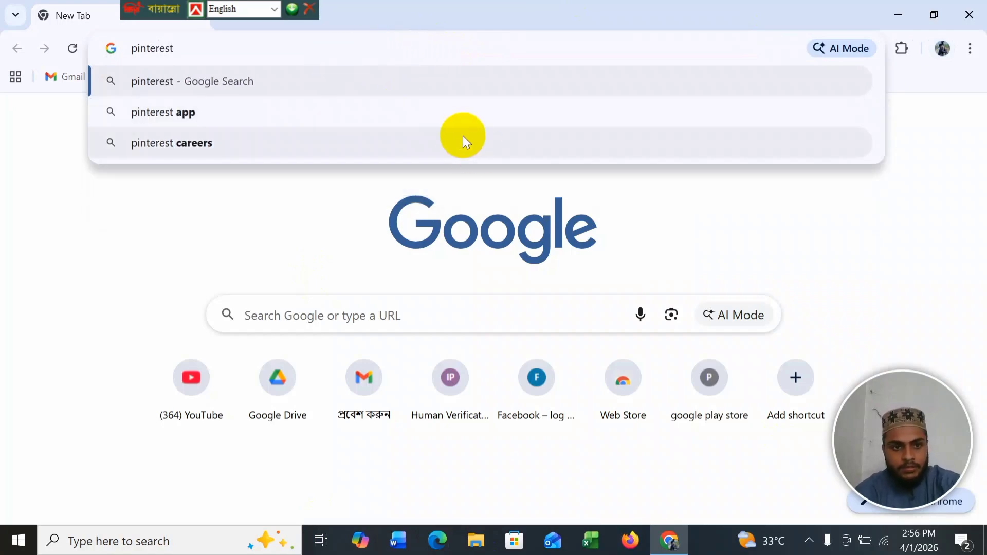
click(458, 79)
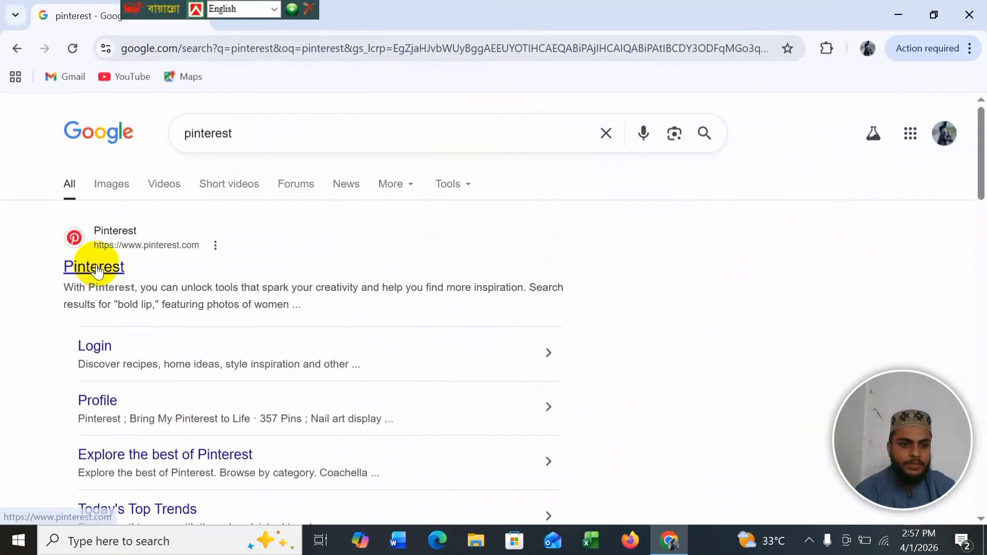
Step: Open the Pinterest site from the results and sign in with the Google account
click(242, 267)
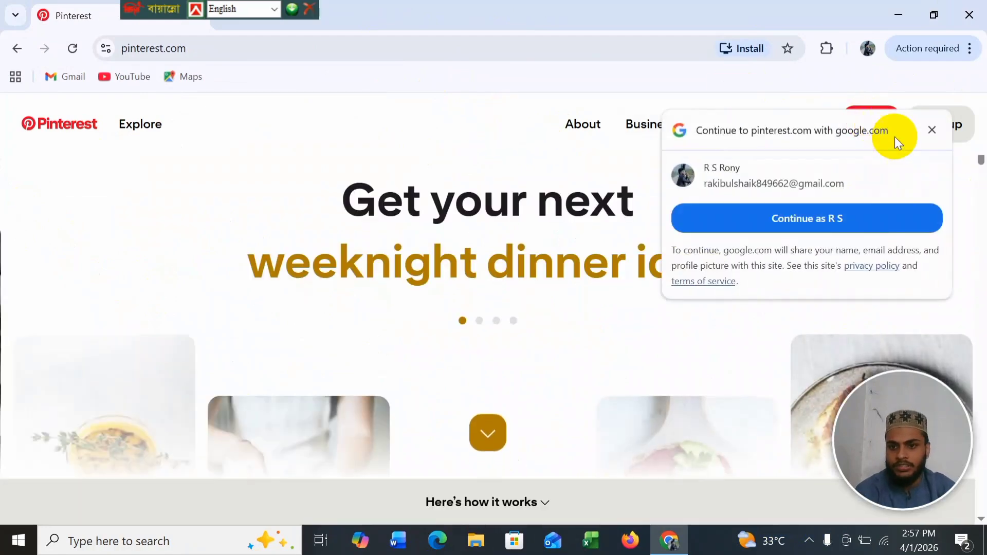
click(933, 133)
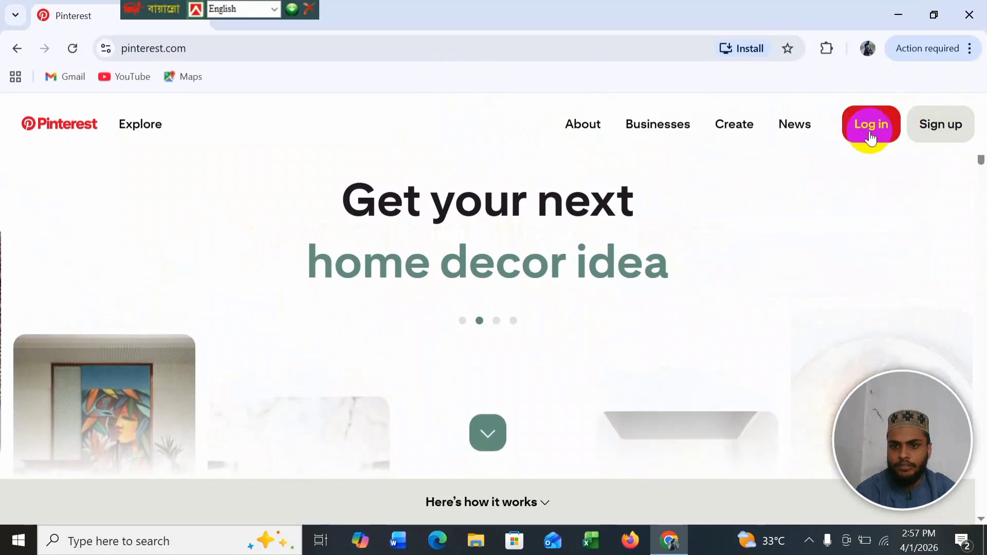
click(867, 132)
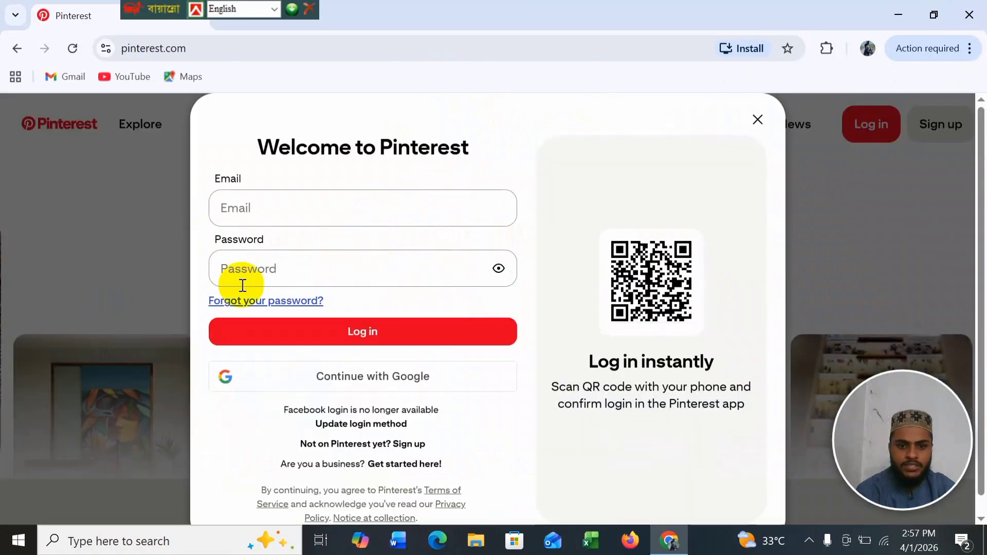
click(330, 208)
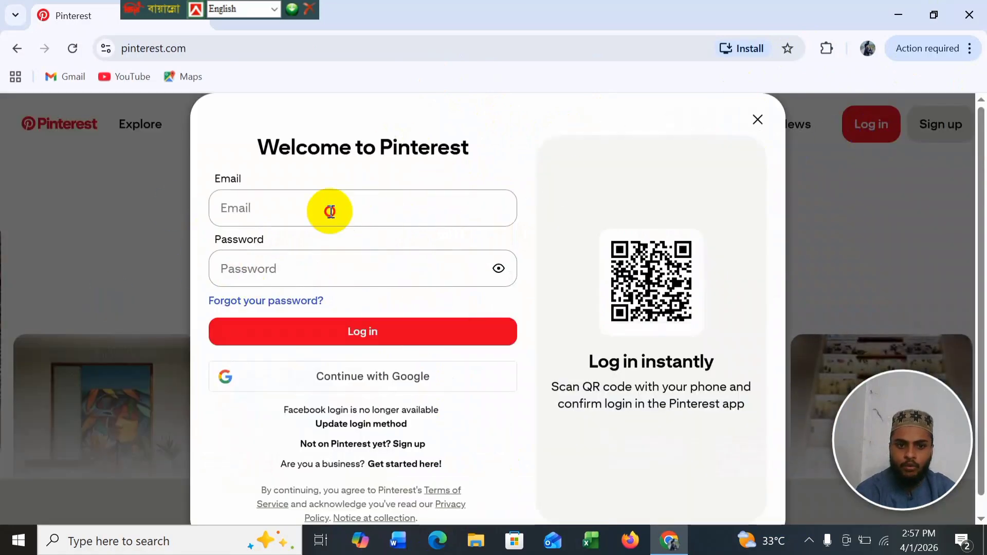
click(262, 269)
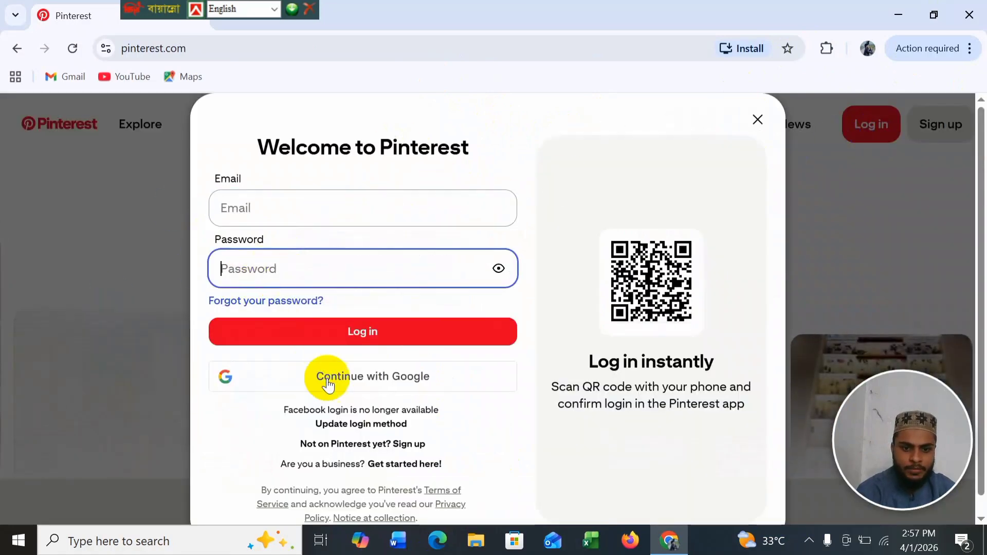
click(375, 390)
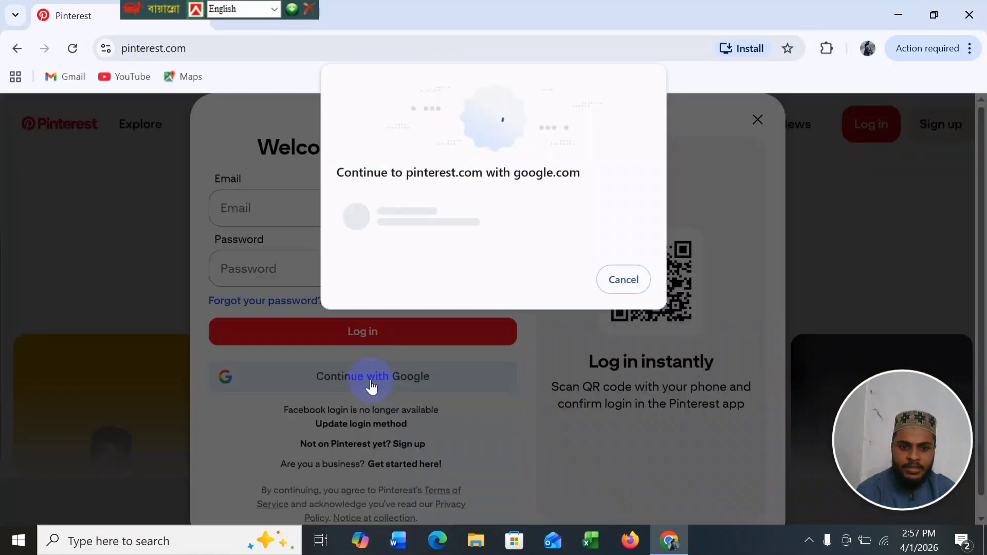
click(397, 236)
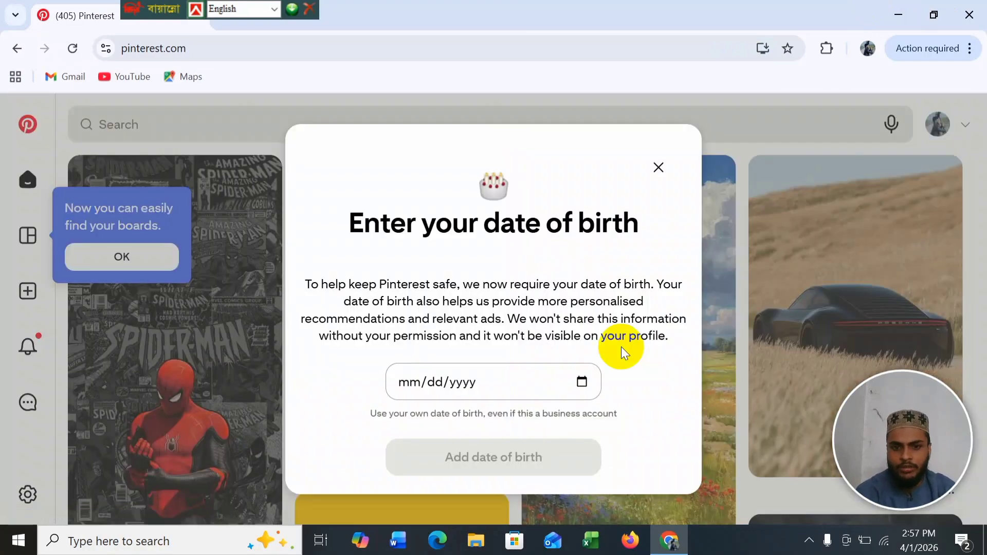
Step: Allow Pinterest notifications and start entering the birth date 12/10 in the date field
click(414, 386)
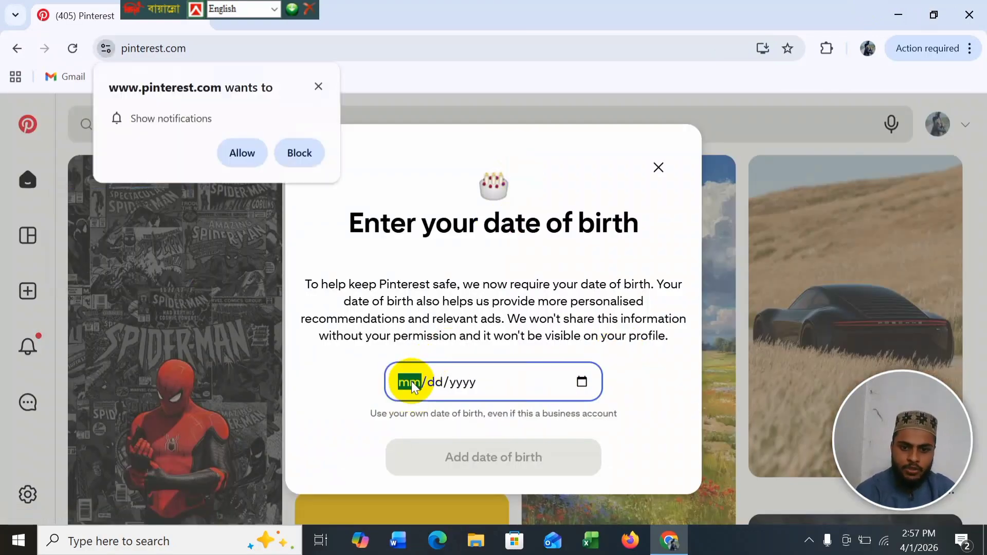
click(246, 153)
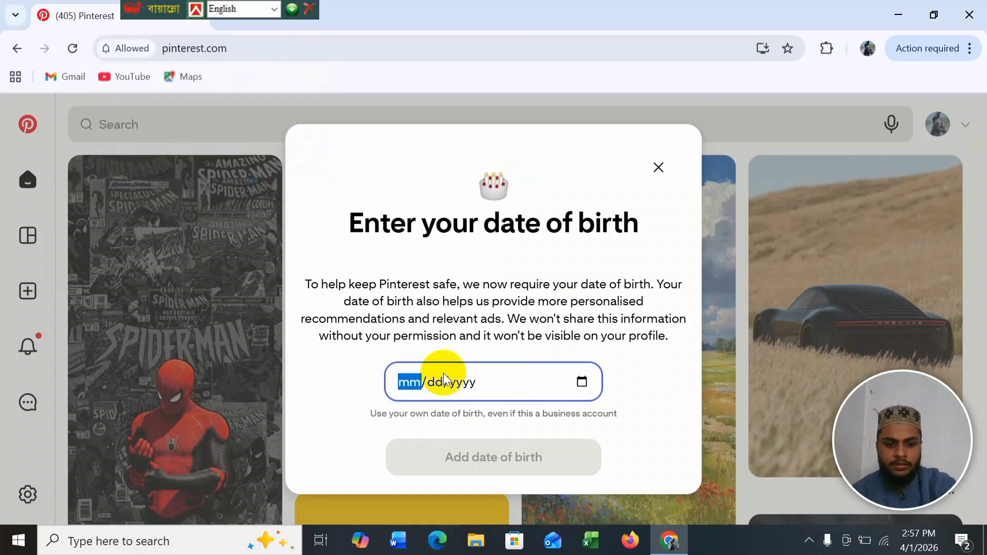
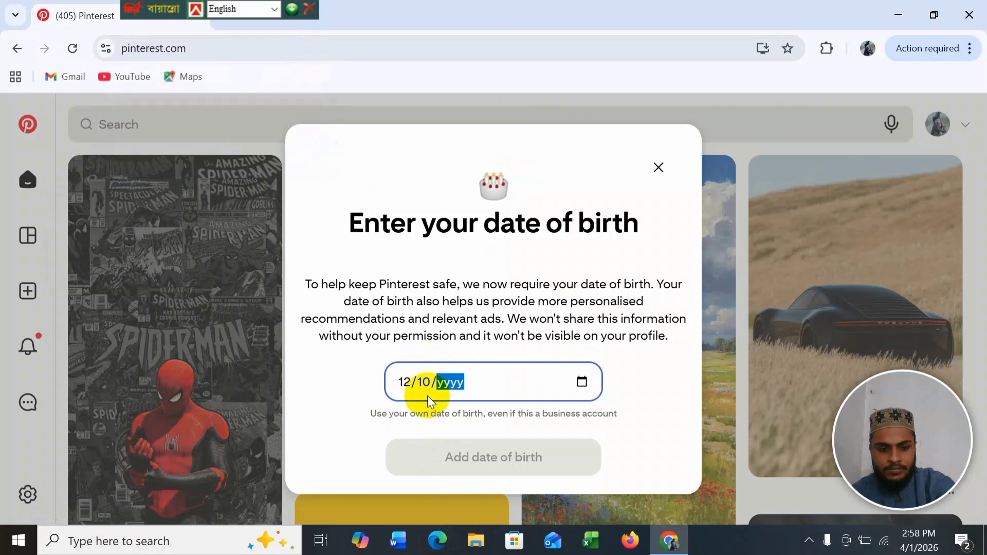
click(470, 386)
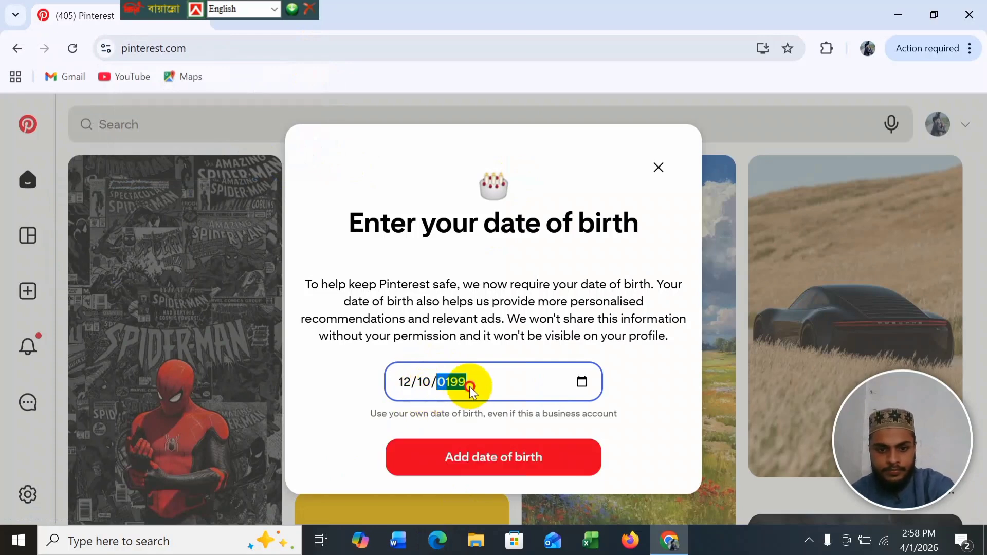
click(581, 382)
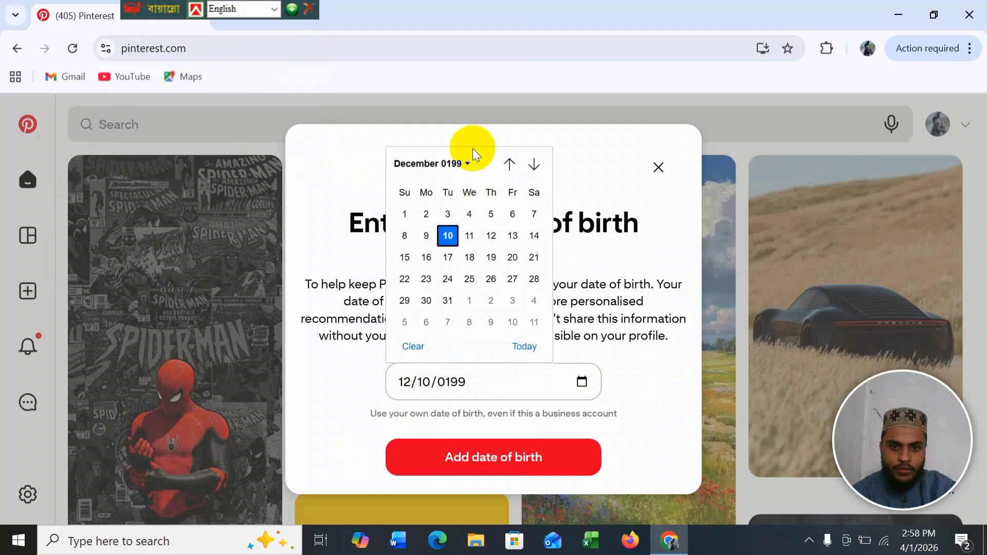
click(466, 164)
scroll(421, 325, down, 3)
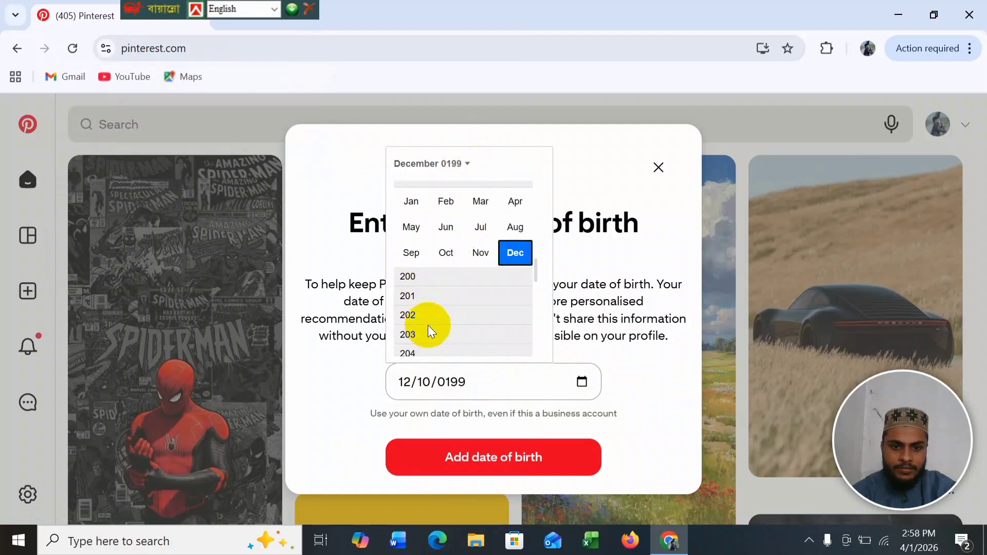
click(580, 424)
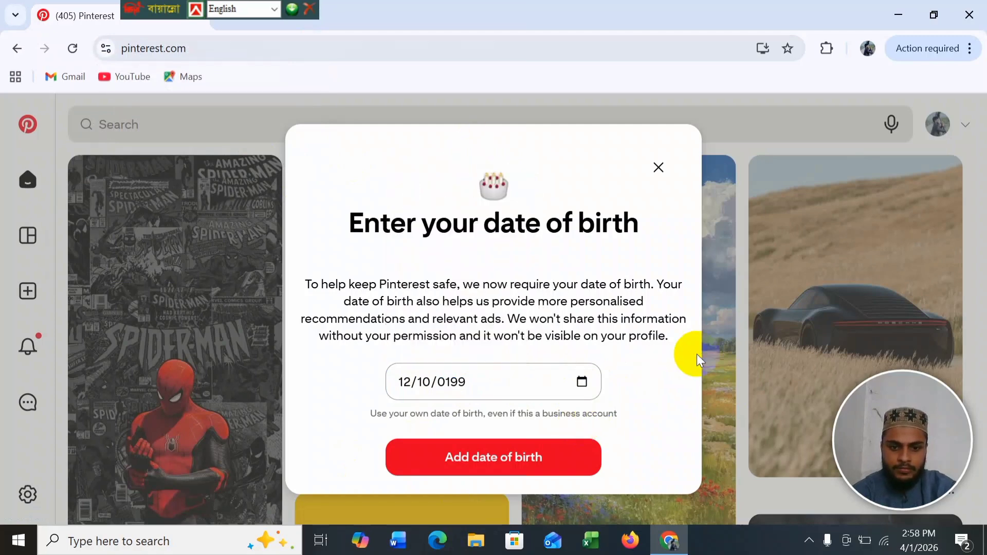
click(485, 389)
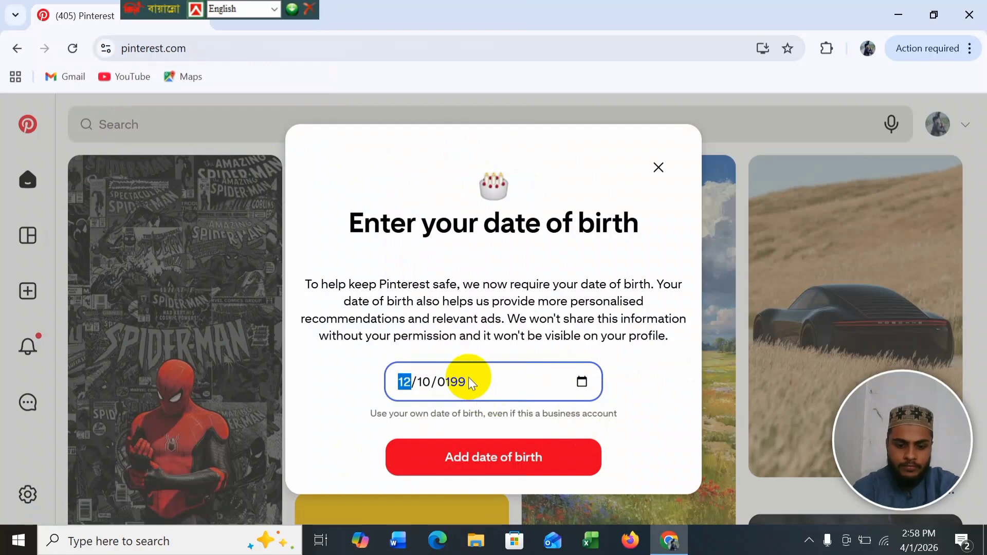
key(Tab)
key(Tab)
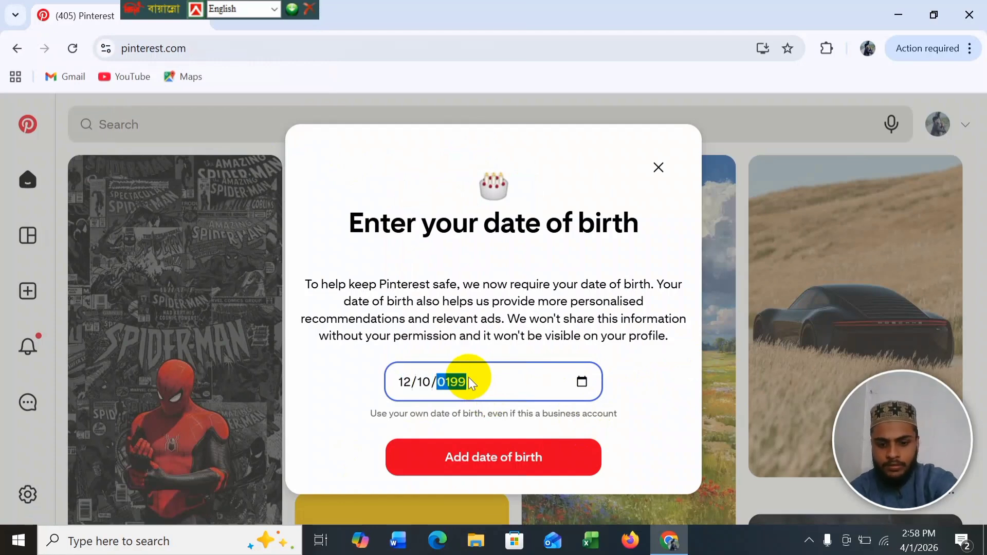
text(1997)
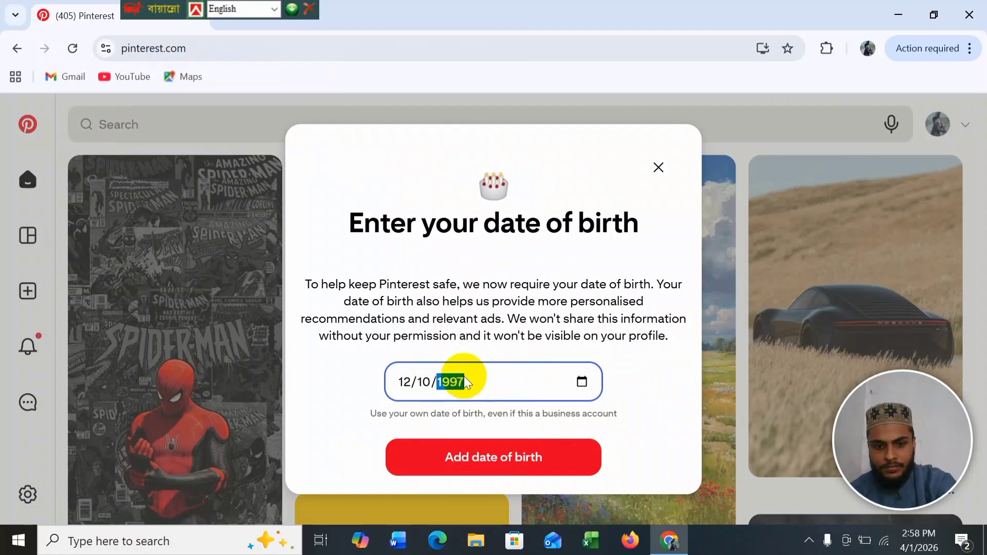
click(467, 465)
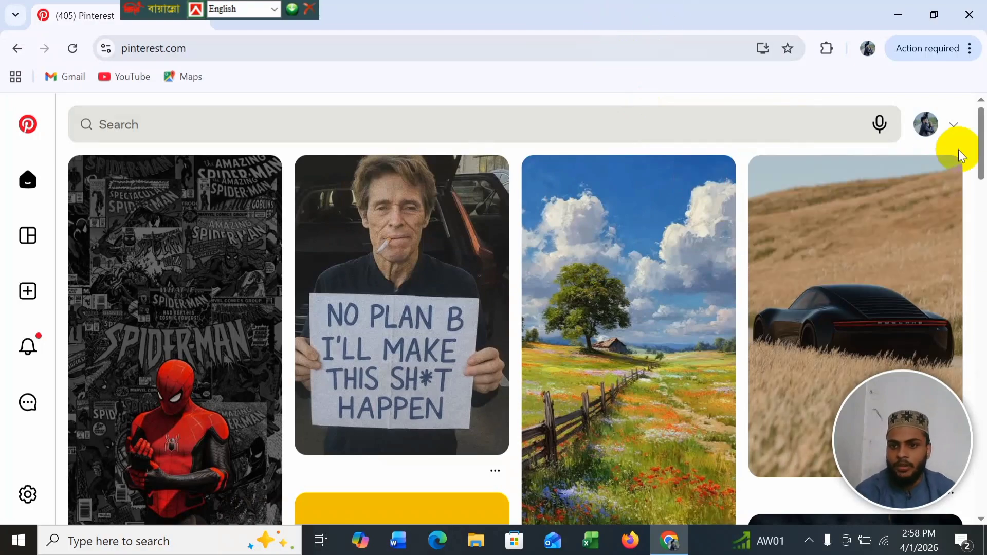
Step: From the profile's account options, choose Convert to business
click(930, 124)
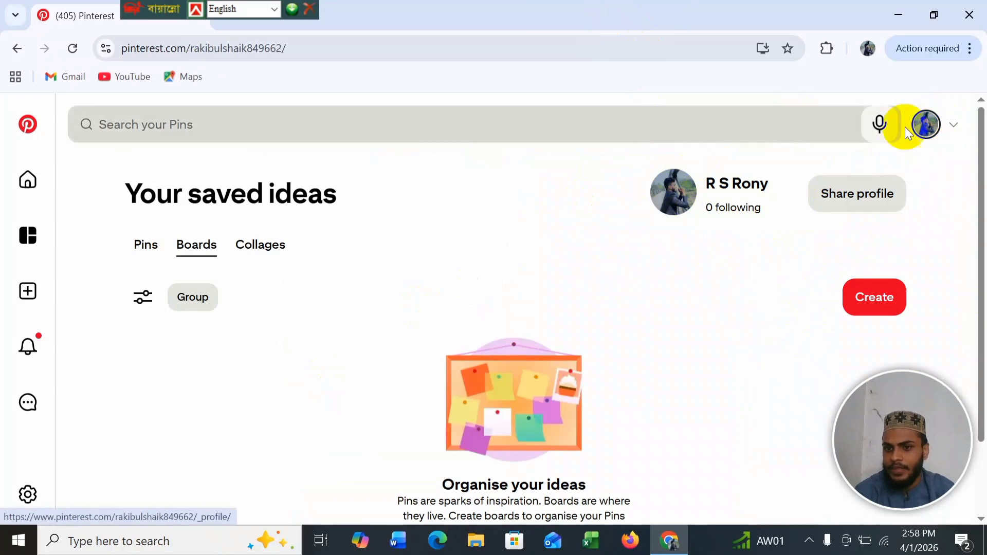
click(955, 128)
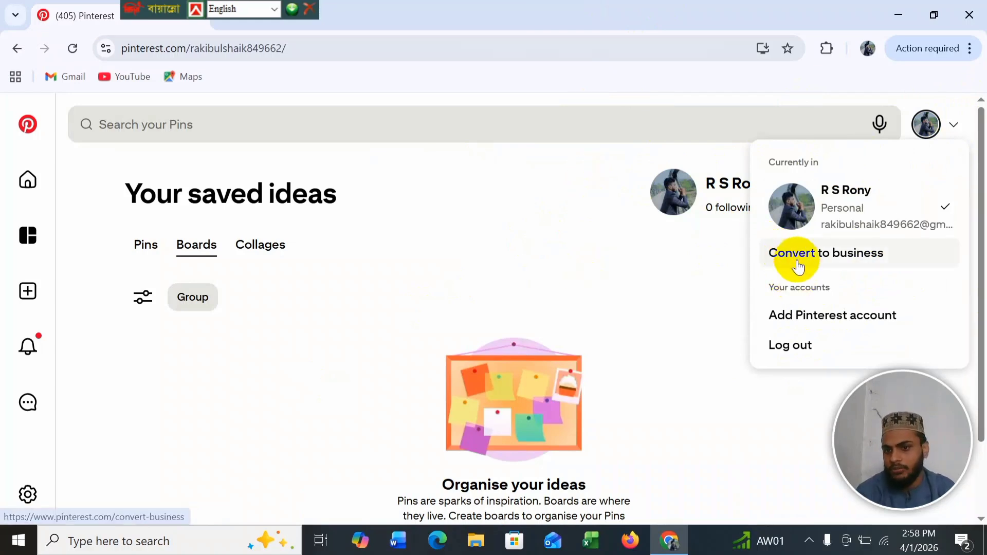
click(822, 257)
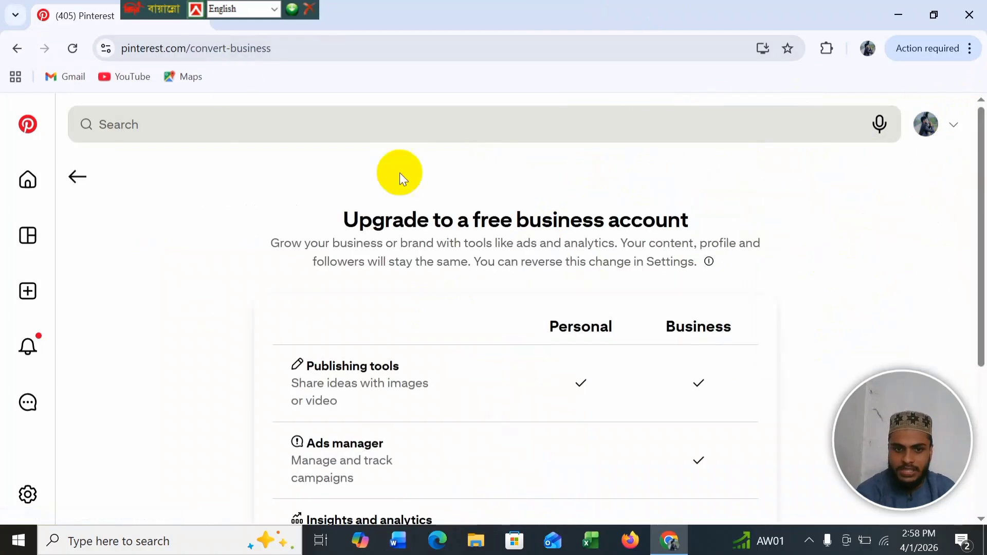
Step: Review the Personal vs Business comparison and confirm the free business account upgrade
scroll(527, 312, down, 5)
scroll(528, 314, up, 5)
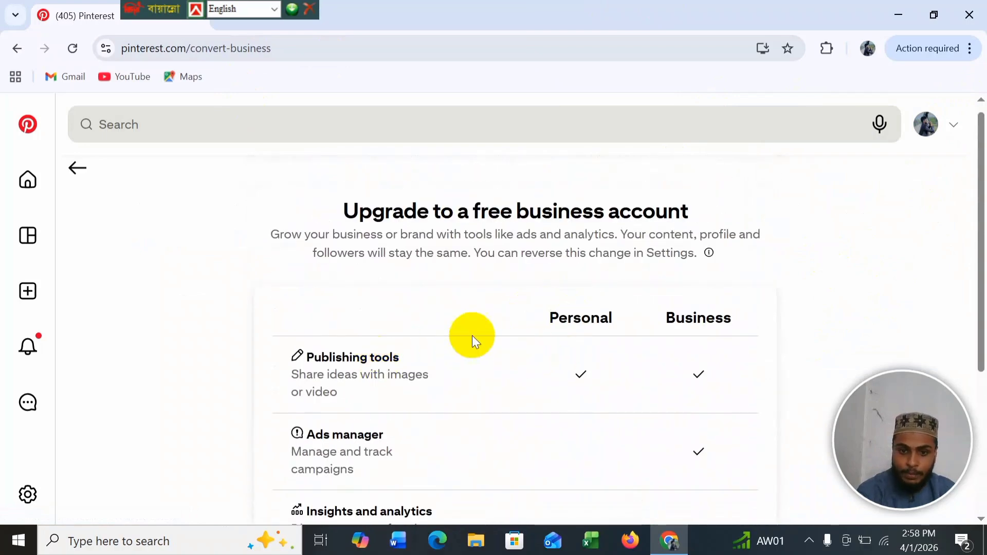
scroll(491, 365, down, 1)
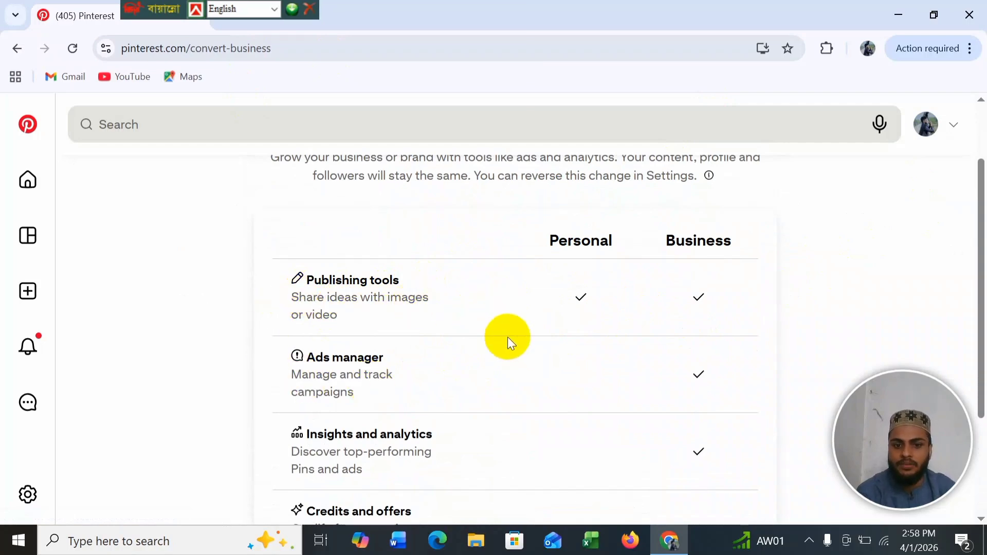
scroll(534, 308, down, 1)
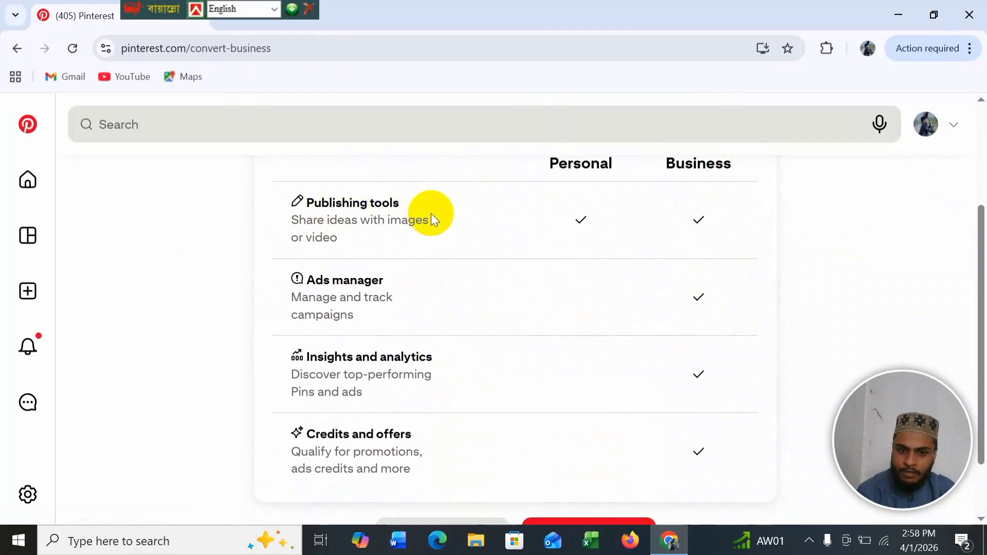
scroll(396, 340, down, 1)
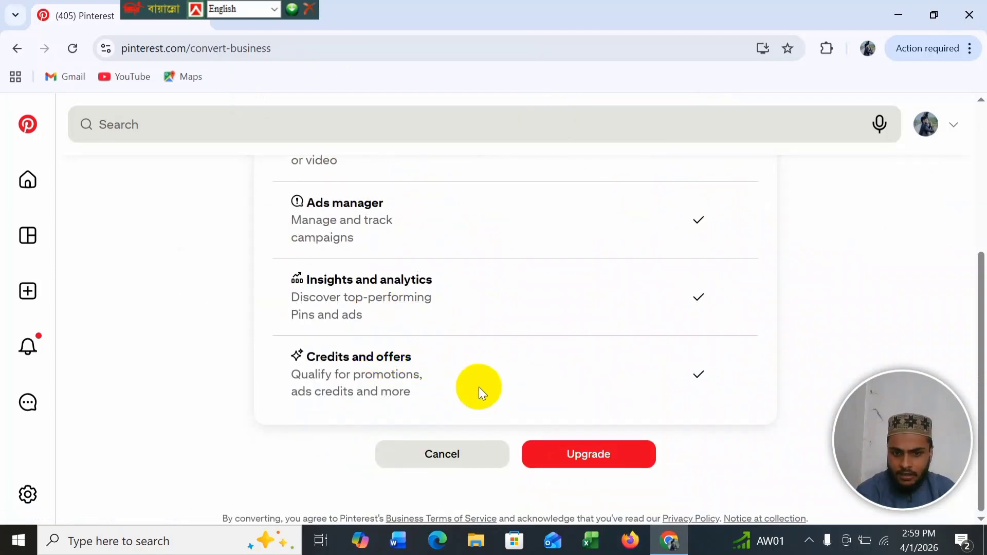
click(608, 466)
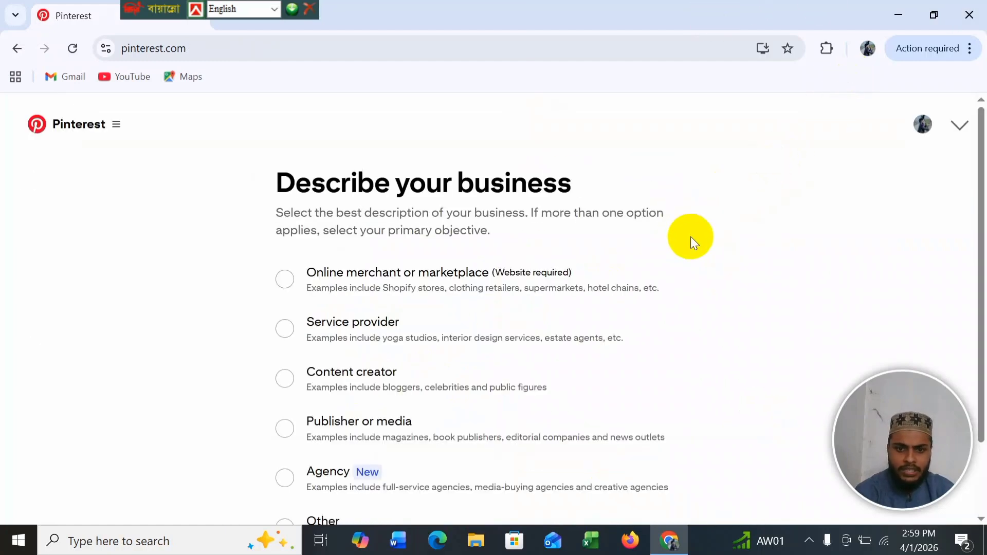
Step: Describe the business as a Content creator and continue
scroll(470, 337, down, 2)
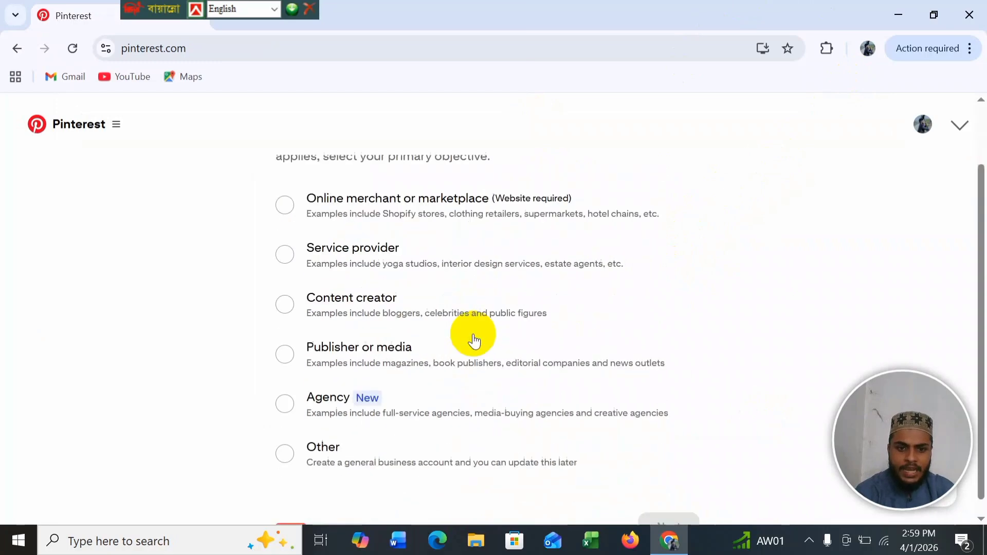
scroll(474, 340, up, 1)
scroll(474, 341, up, 1)
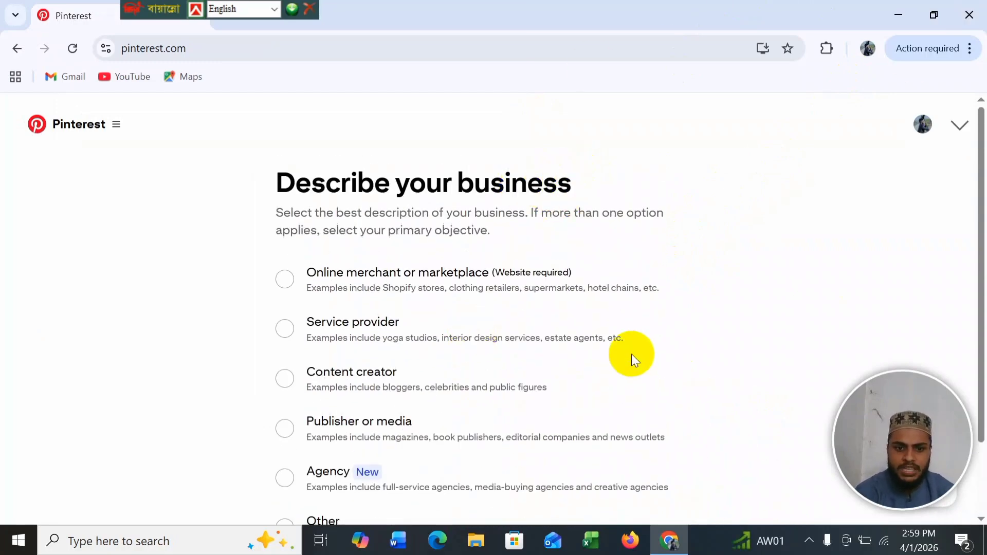
scroll(440, 359, down, 1)
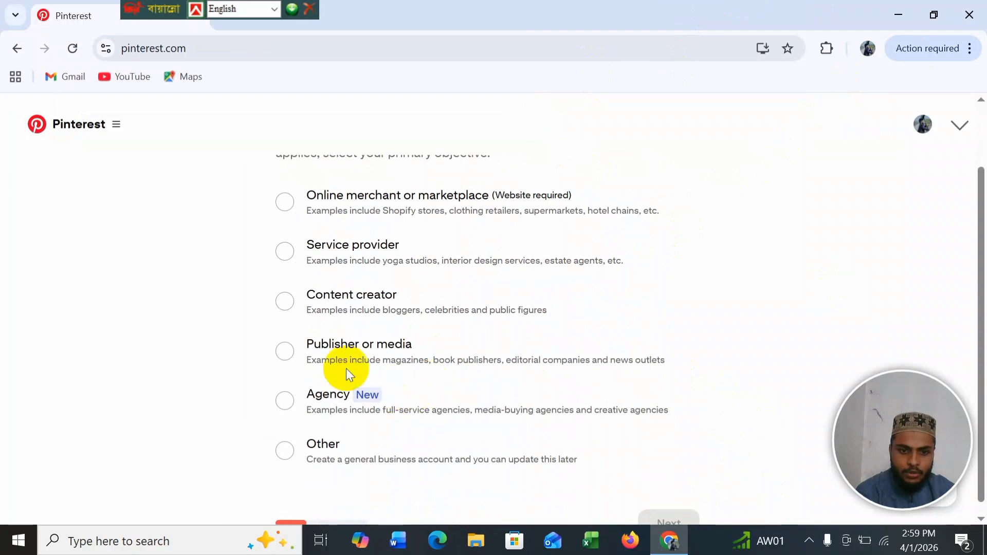
scroll(346, 372, up, 1)
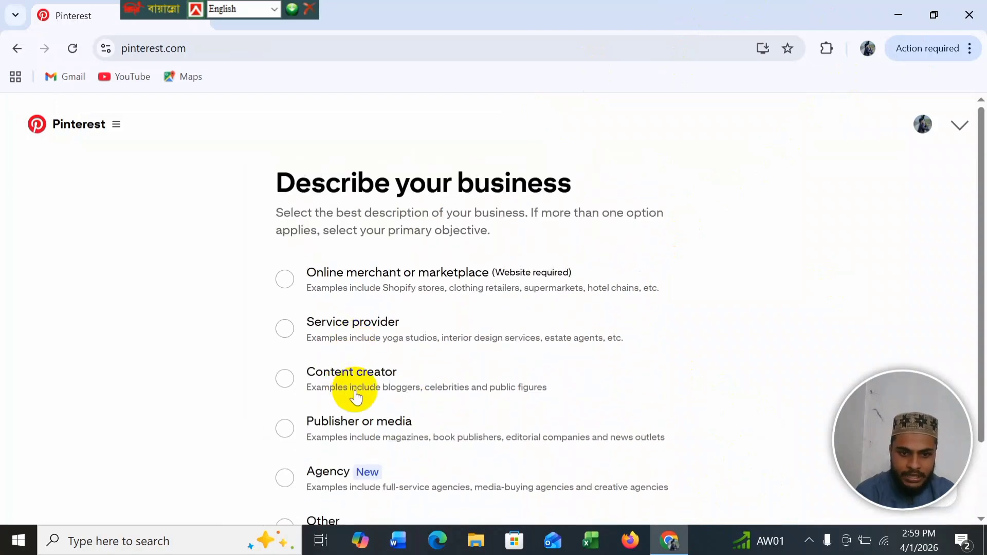
click(284, 378)
scroll(817, 272, down, 1)
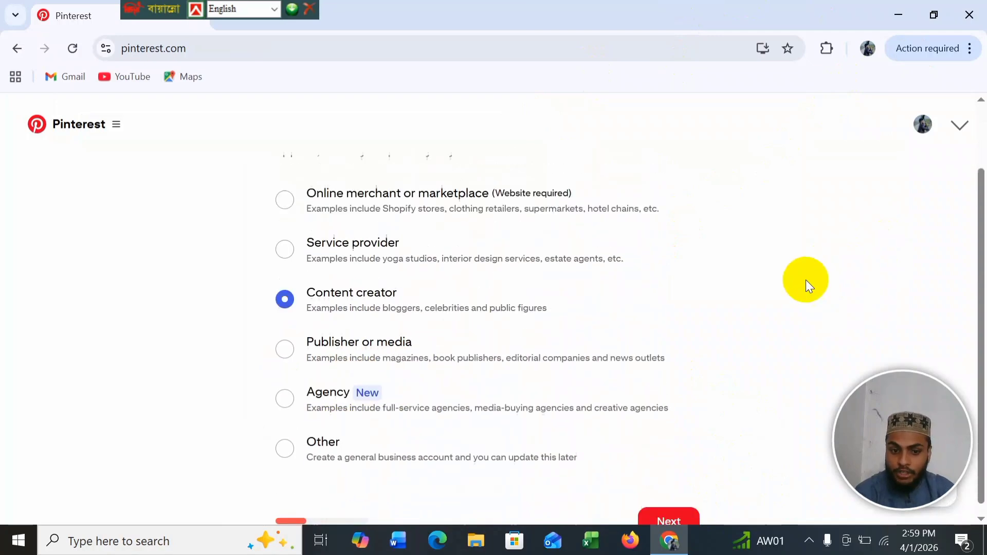
click(667, 522)
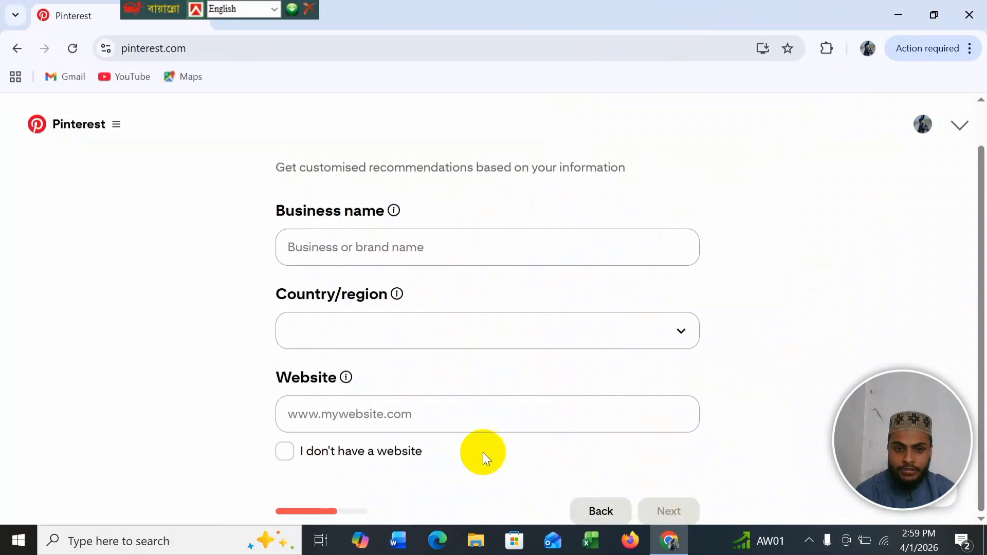
Step: Enter the business name, set the country to Bangladesh, mark no website, and continue
click(445, 260)
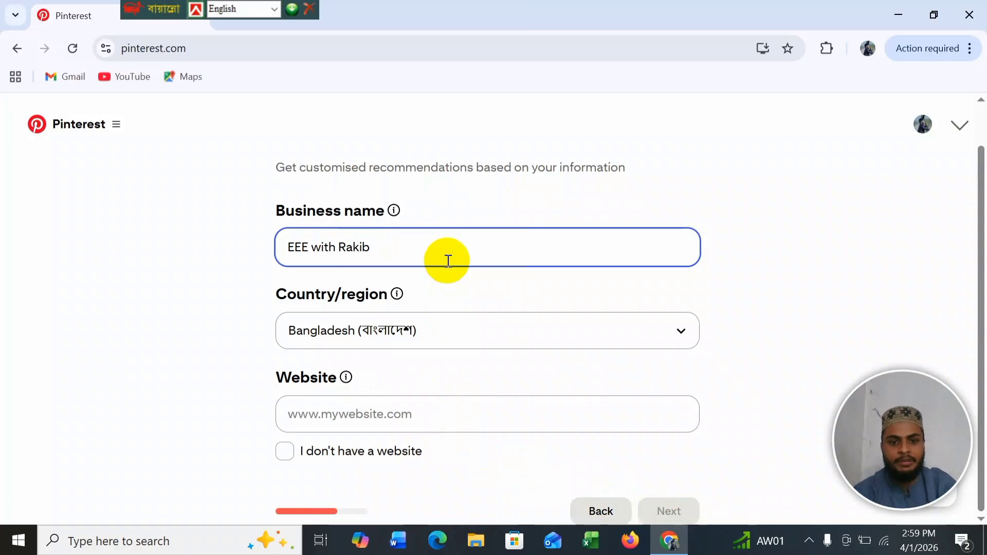
click(406, 419)
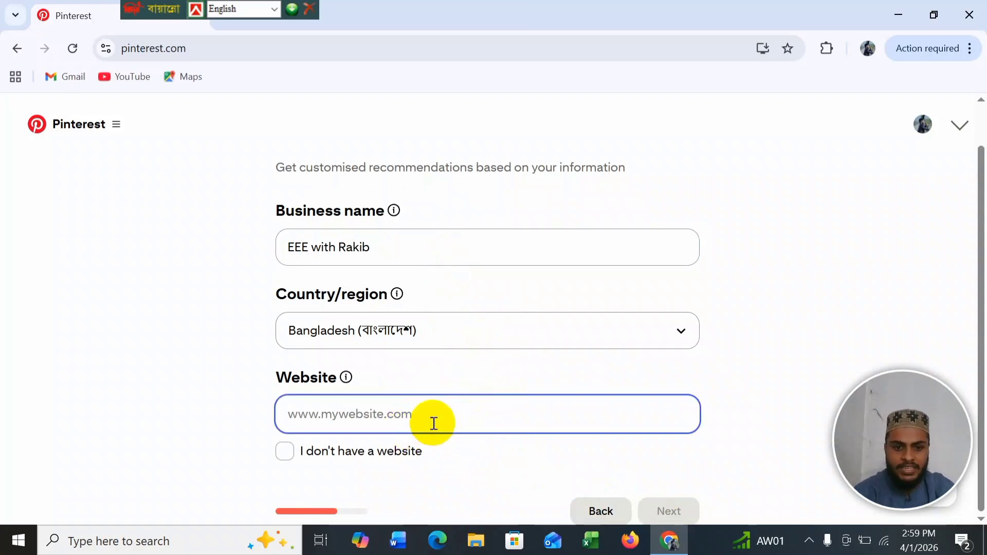
click(284, 452)
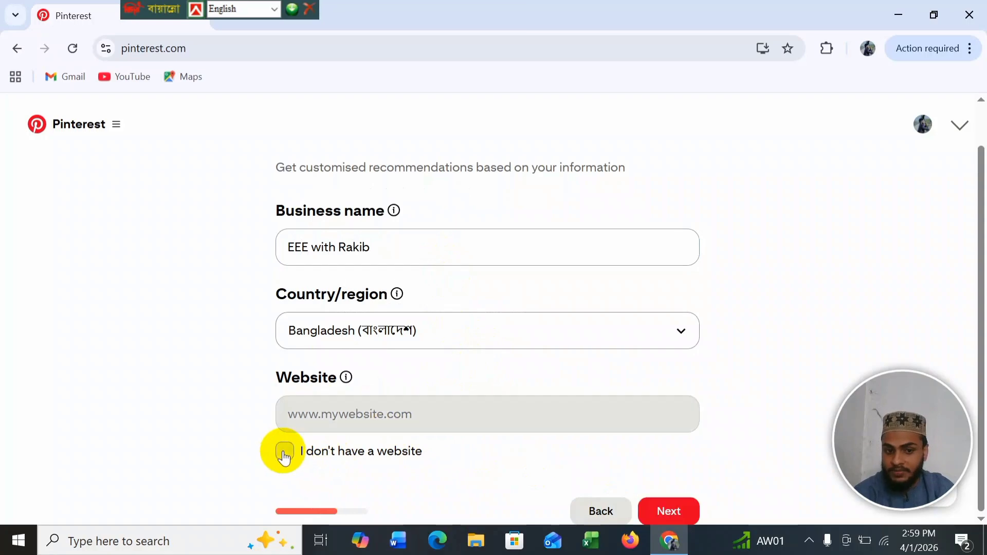
click(667, 511)
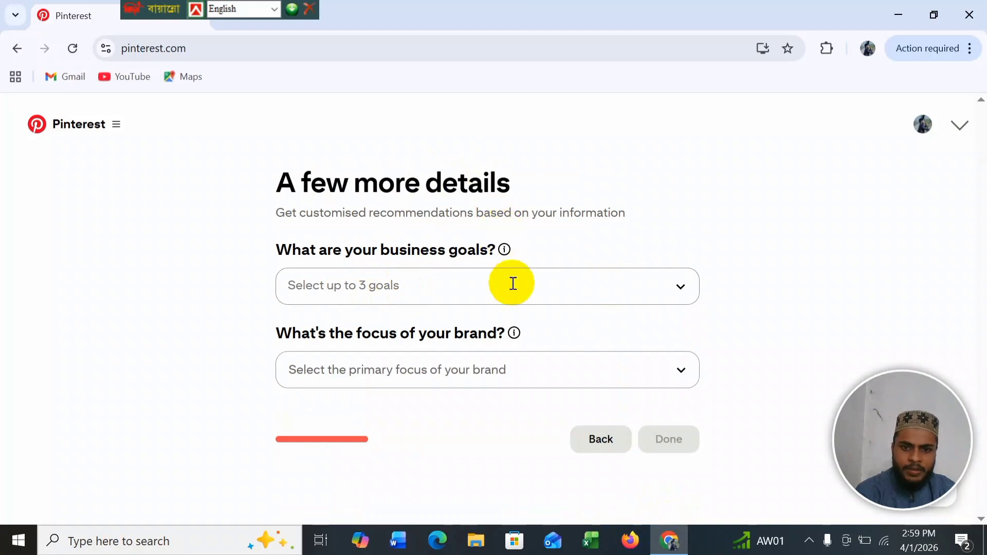
Step: Choose the business goals Grow an audience, Increase online sales and Generate more leads
click(680, 290)
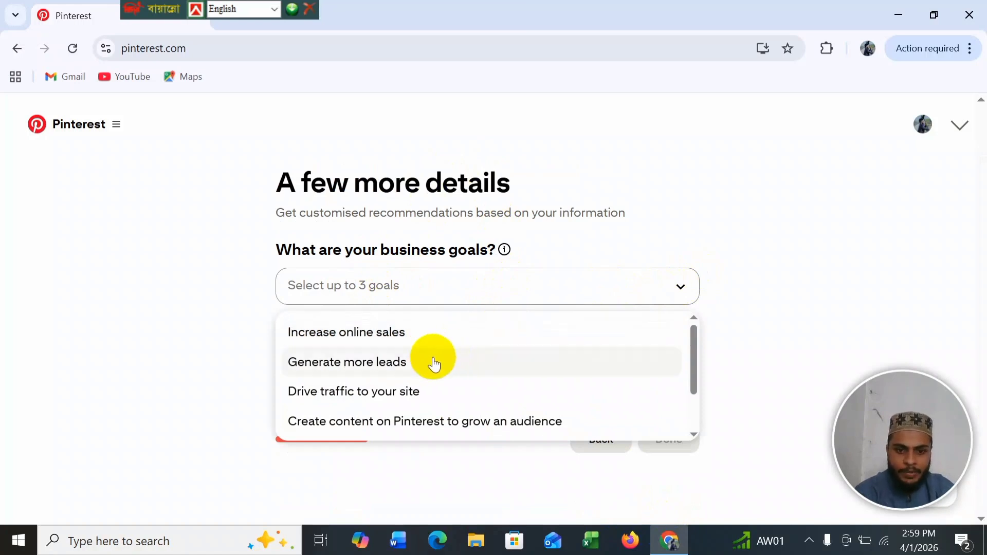
scroll(437, 401, down, 2)
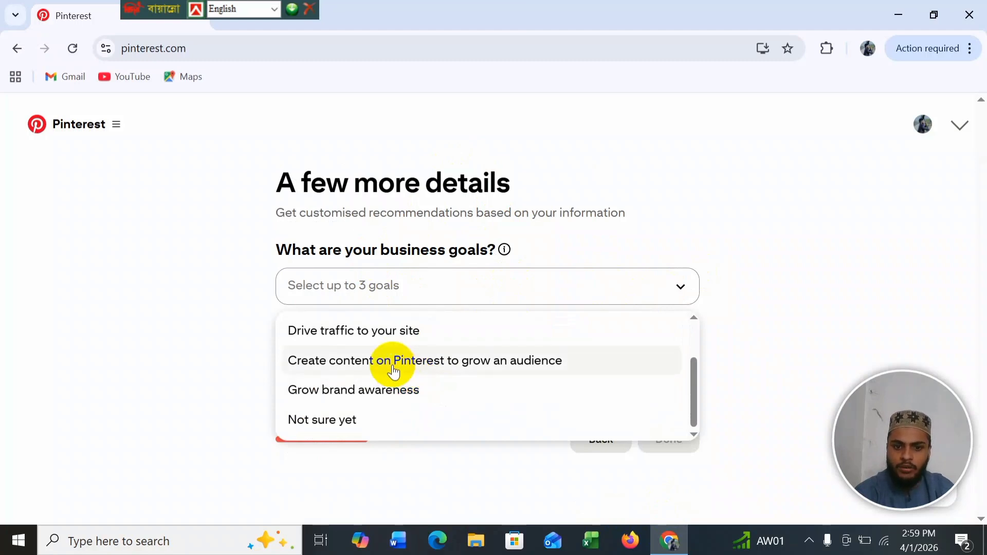
click(418, 369)
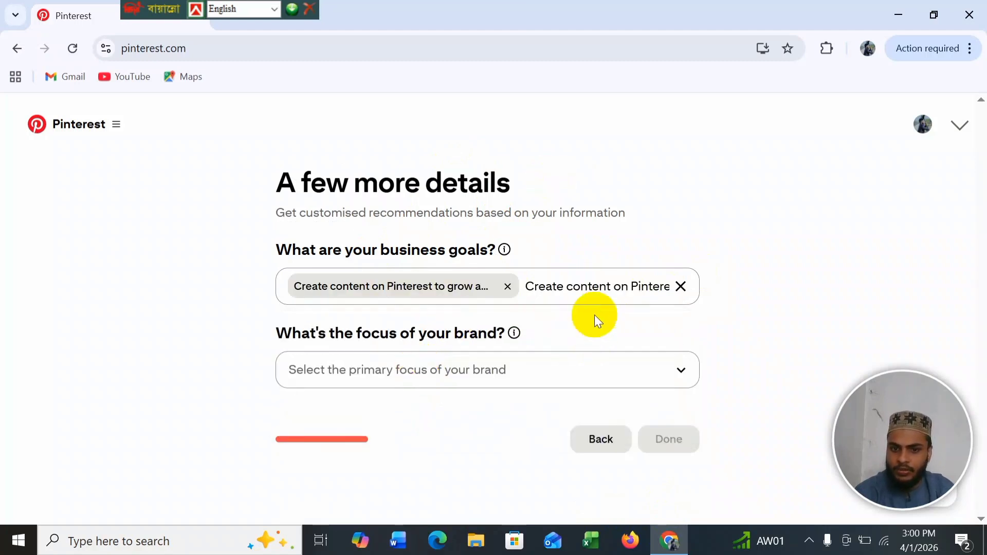
click(600, 288)
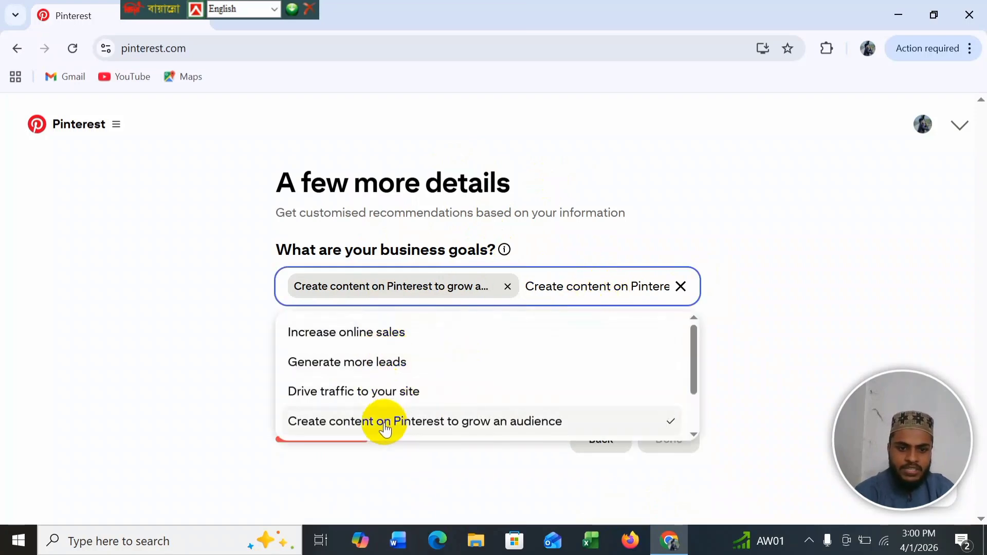
click(381, 340)
click(530, 313)
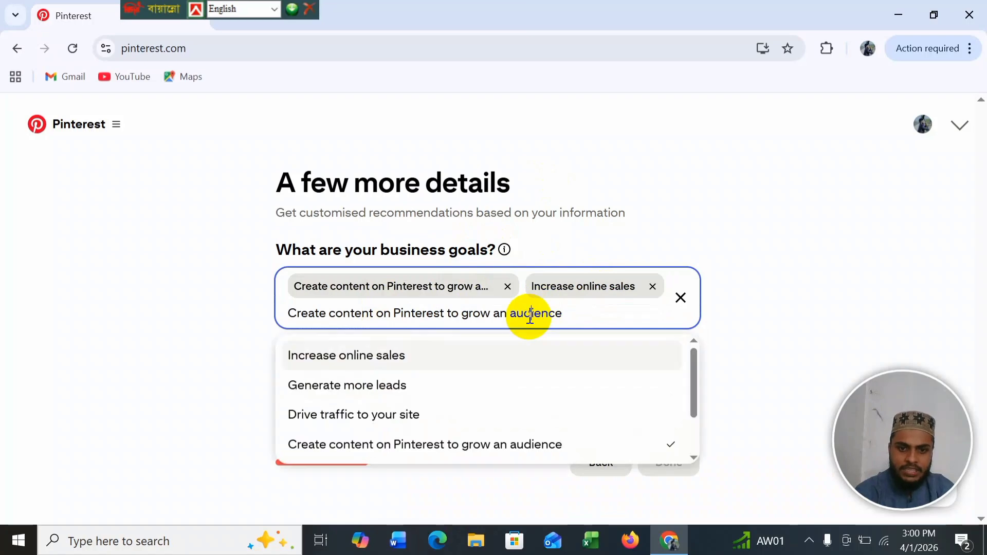
click(450, 394)
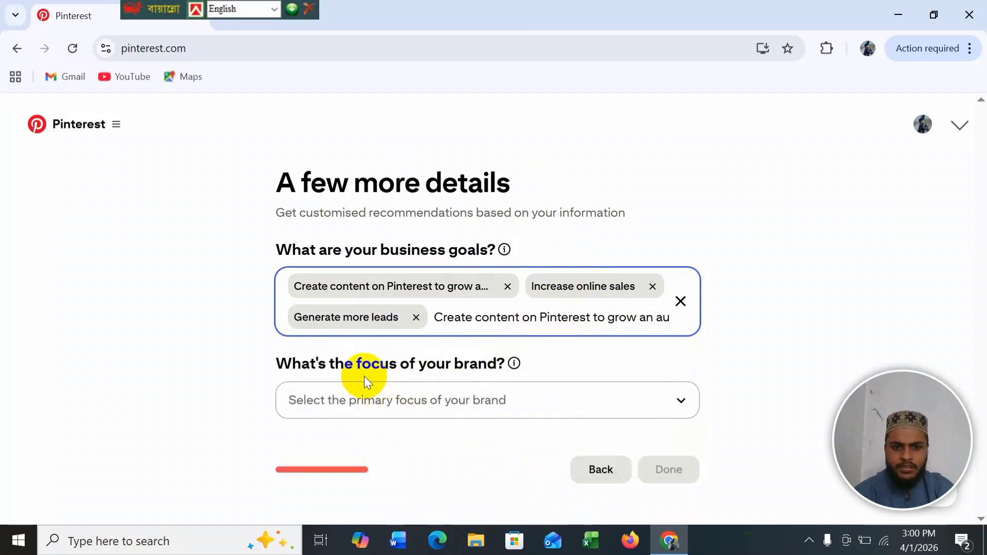
Step: Set the brand focus to Education, dismiss the OneDrive popup, and submit the details
click(540, 398)
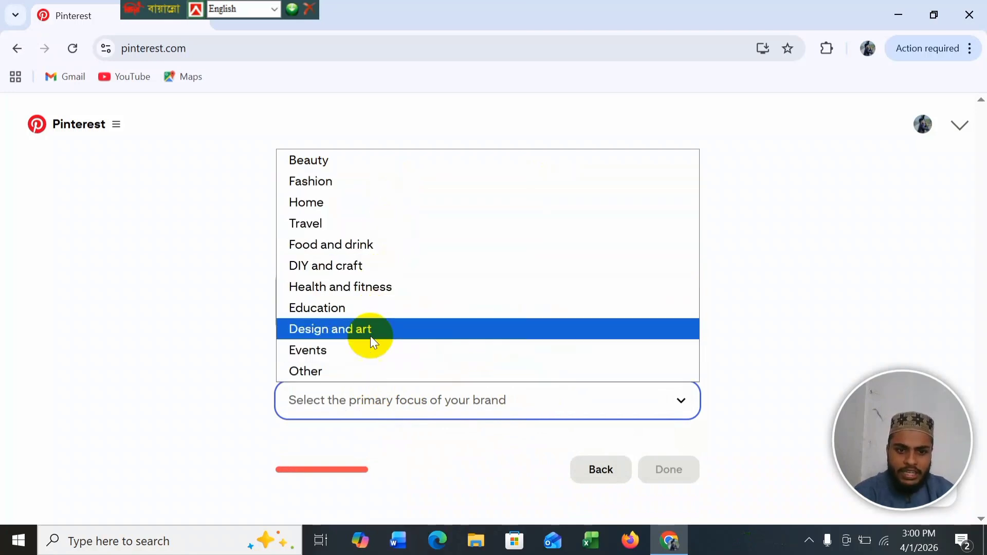
click(360, 307)
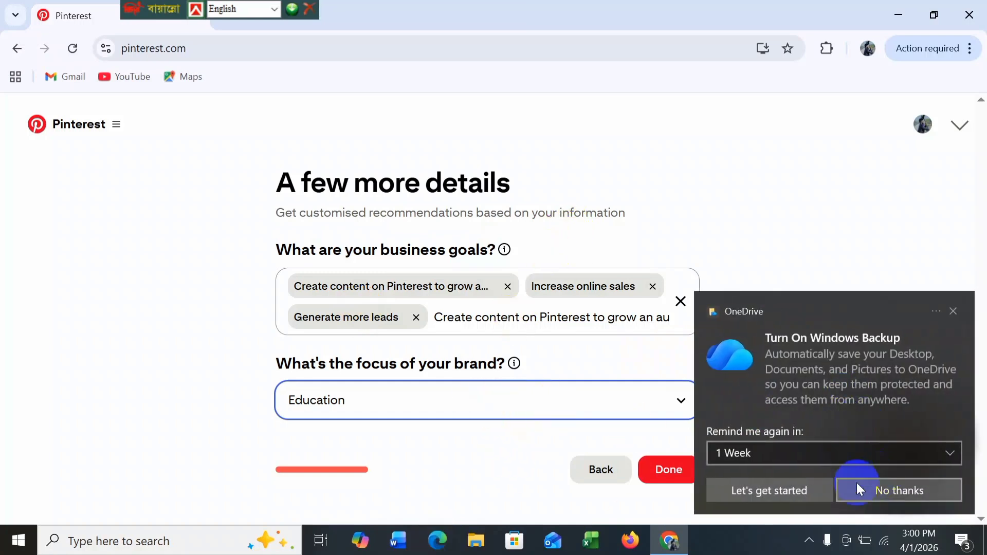
click(895, 493)
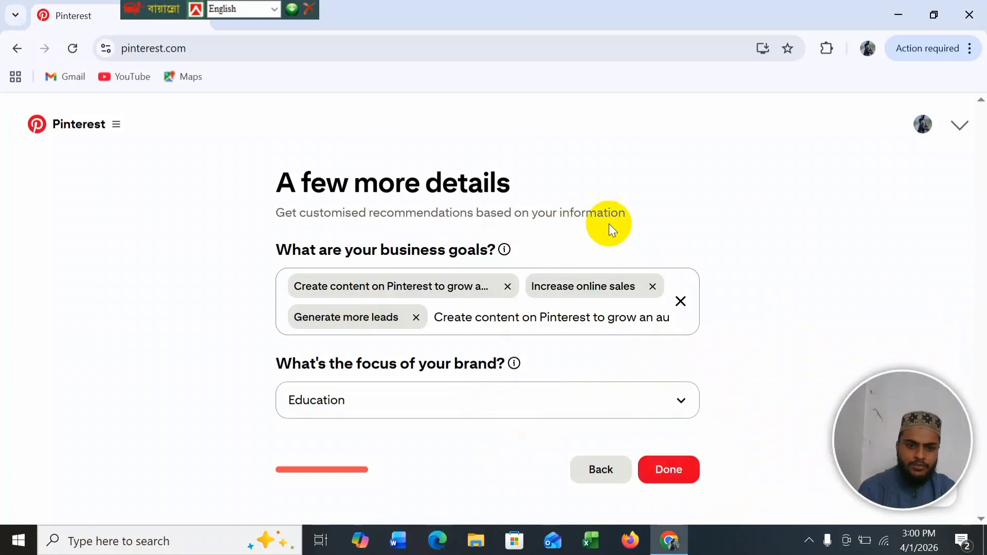
click(670, 469)
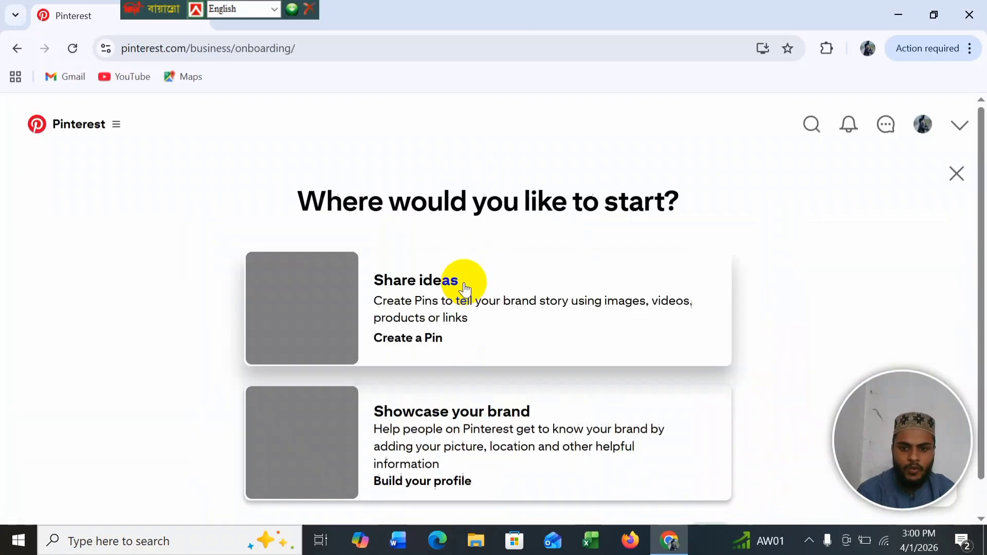
Step: Start with the Share ideas option and bring up the image file picker for a new Pin
scroll(530, 321, down, 1)
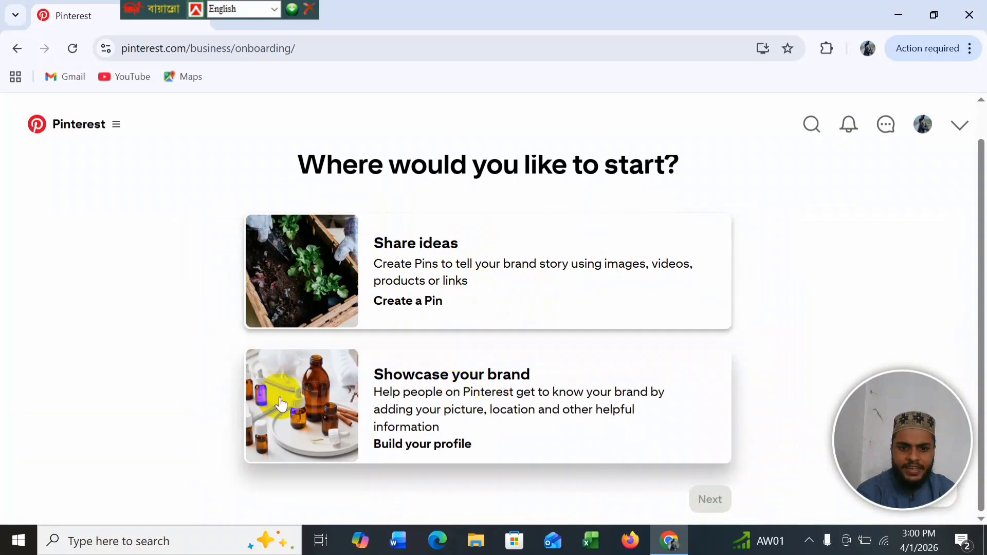
click(423, 251)
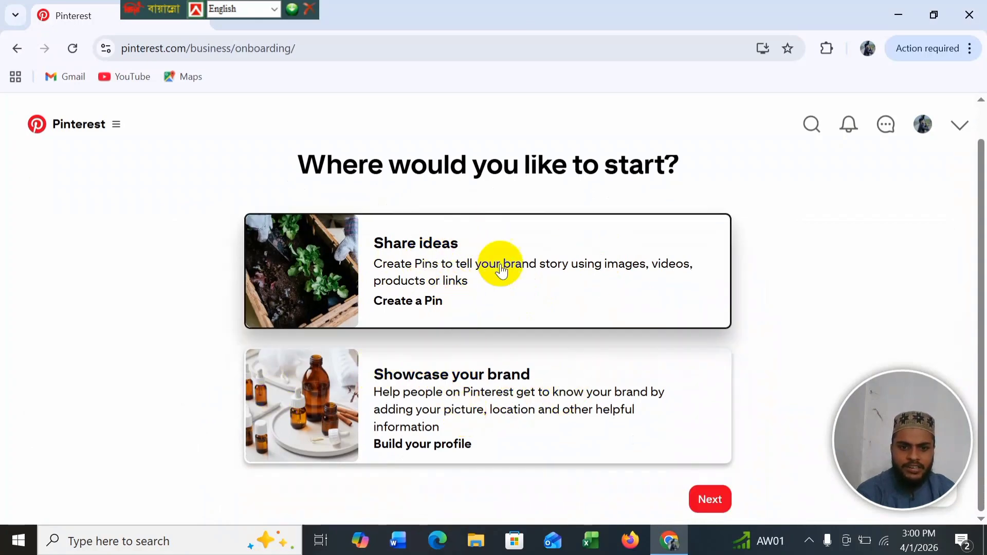
click(708, 502)
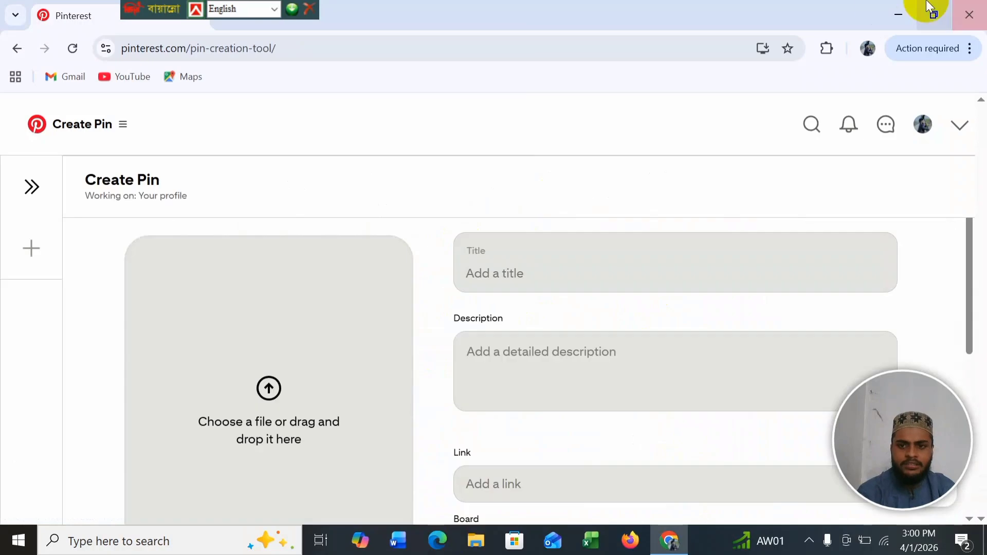
scroll(238, 273, down, 5)
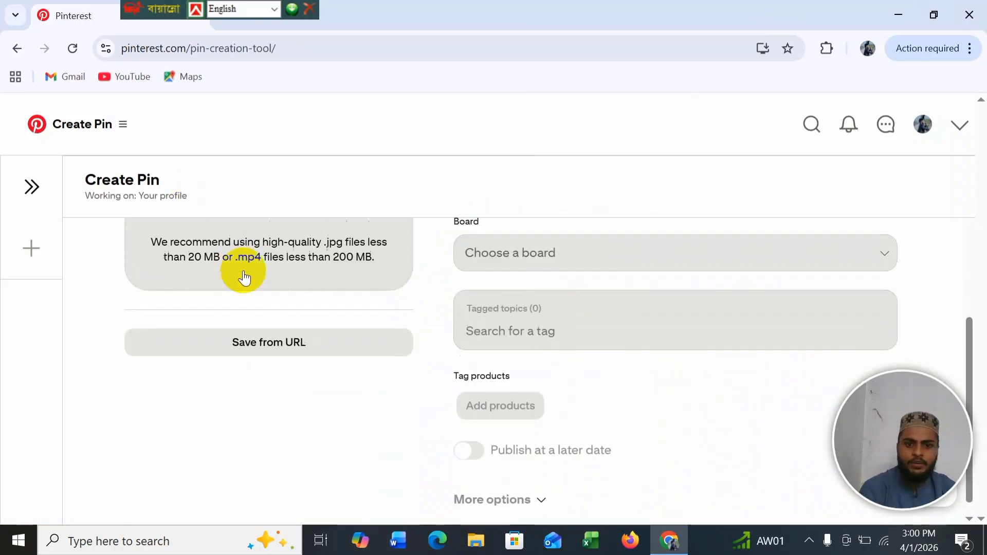
scroll(242, 273, up, 6)
scroll(243, 277, down, 5)
scroll(244, 277, up, 4)
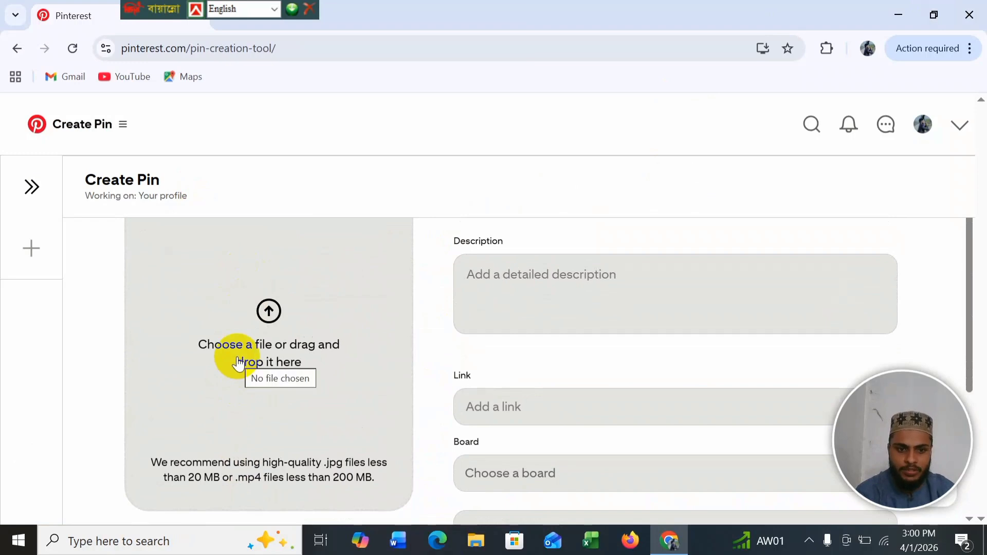
scroll(235, 368, down, 2)
scroll(237, 379, up, 2)
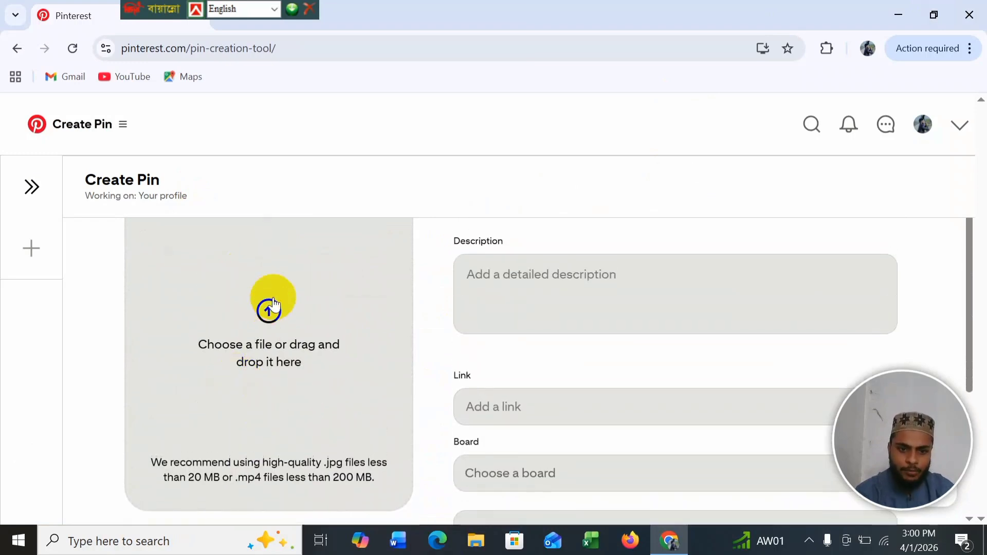
scroll(265, 324, up, 2)
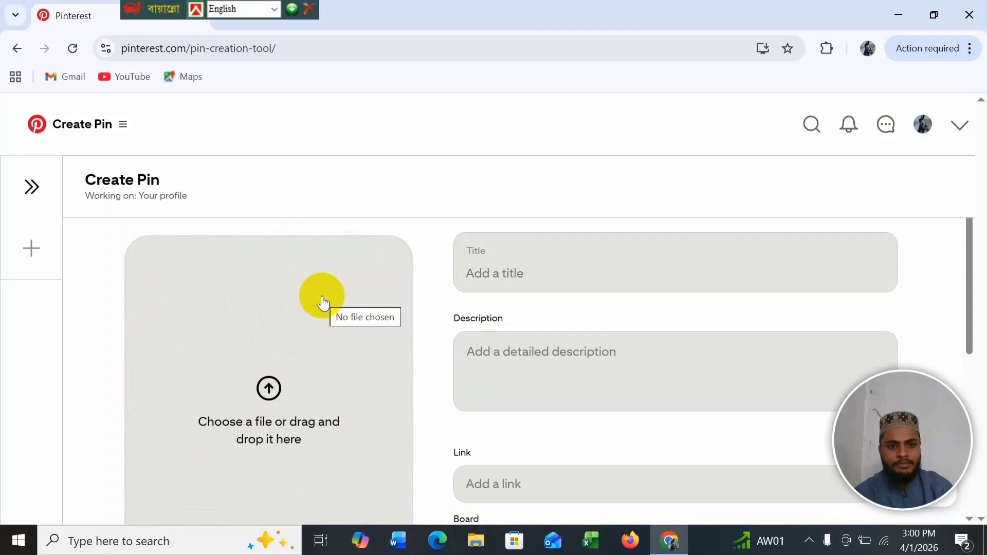
click(261, 417)
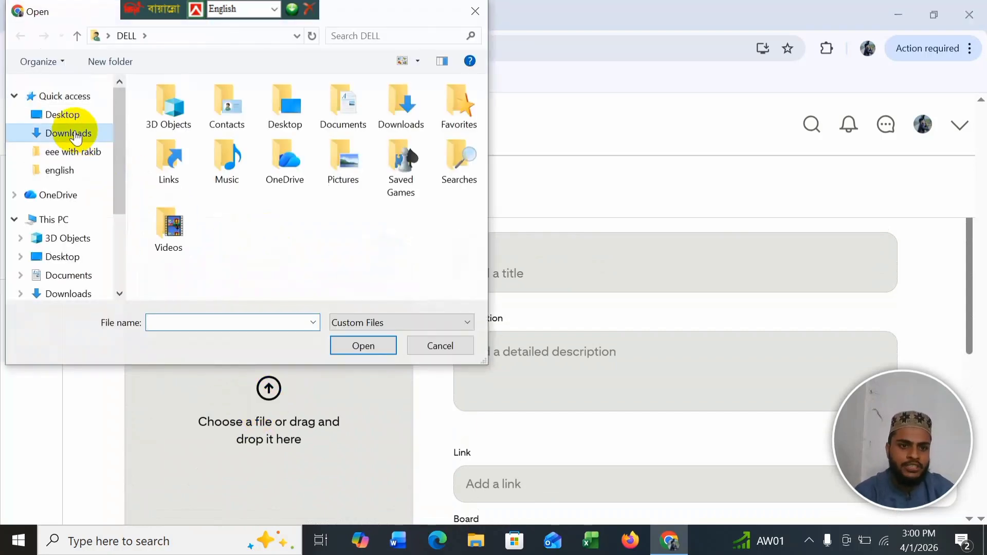
Step: Upload the CORE LOSS image from the Desktop as the Pin's picture
click(72, 134)
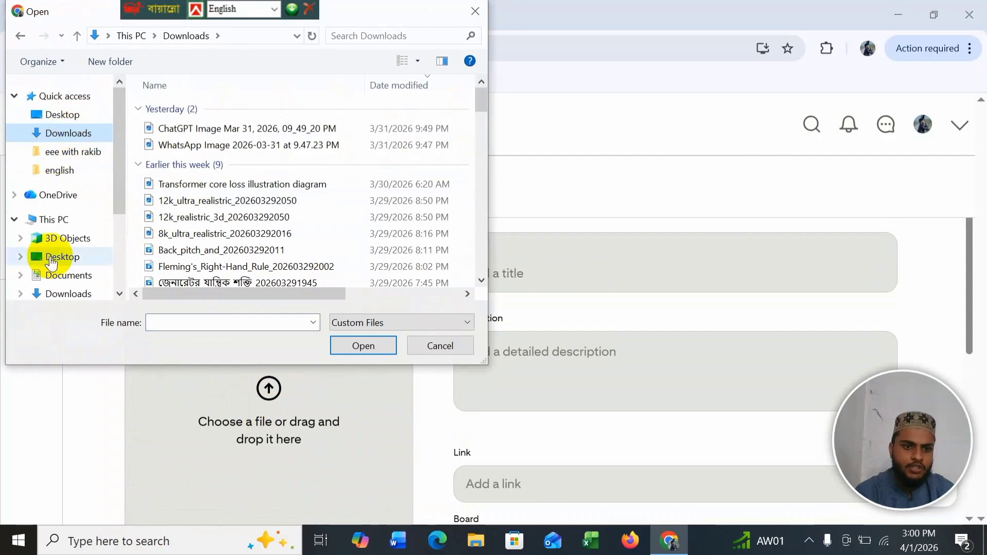
click(62, 114)
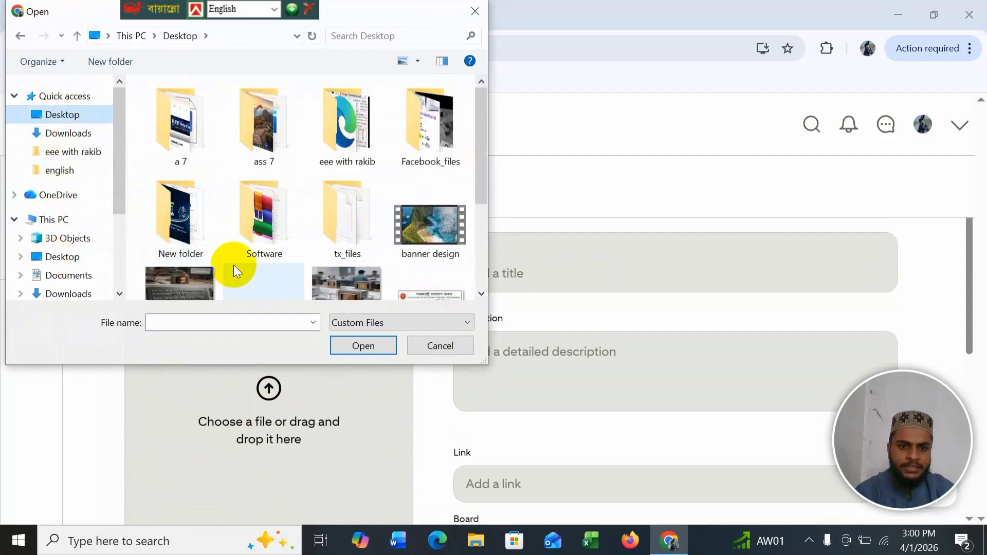
scroll(233, 265, down, 2)
click(170, 239)
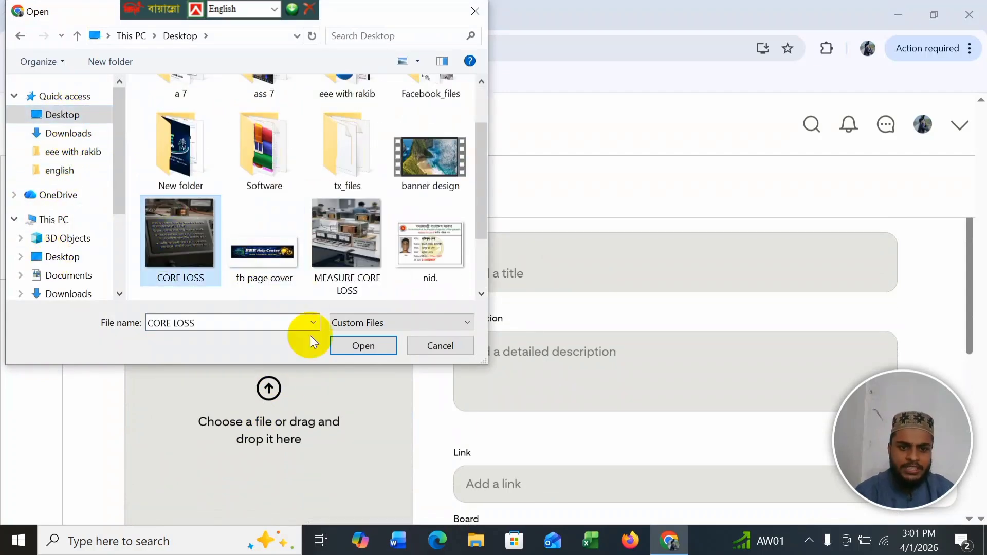
click(357, 345)
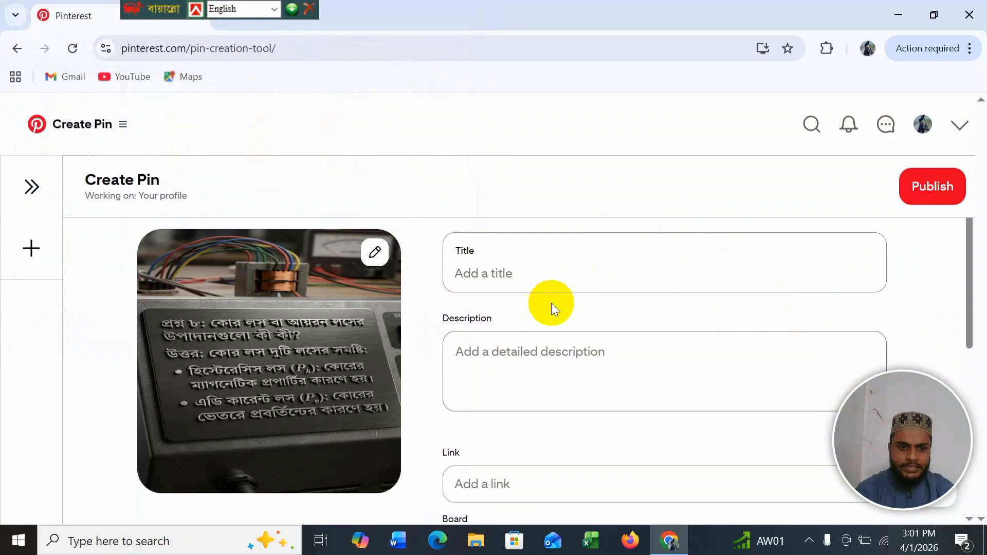
scroll(208, 392, down, 3)
scroll(368, 391, up, 3)
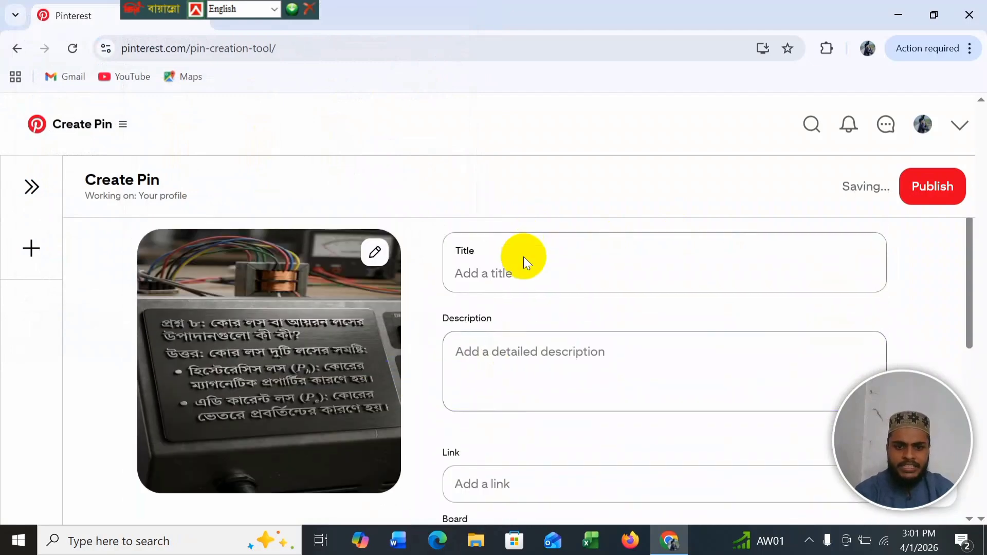
click(516, 268)
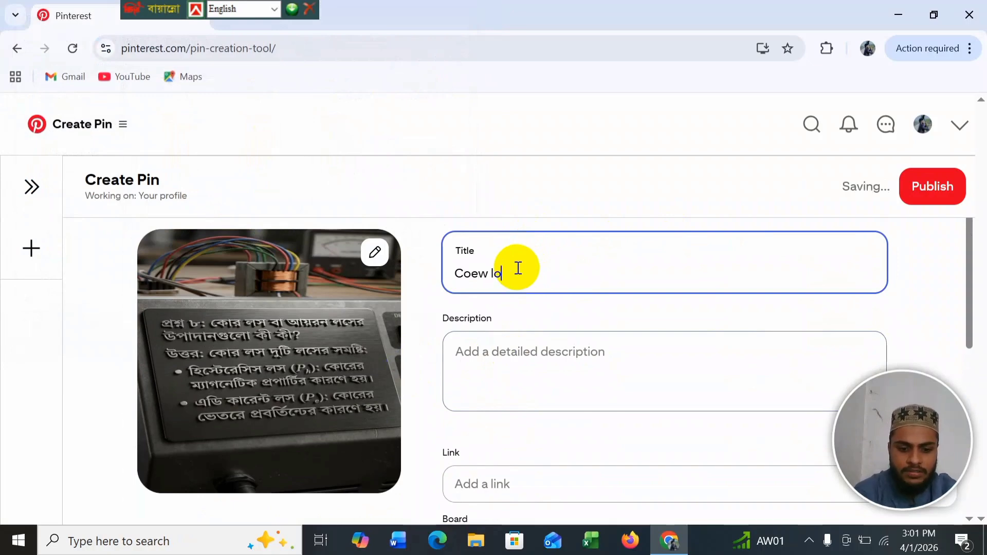
Step: Fix the Pin title to 'Core loss' and add the description 'Trnasformer iron losses'
drag(514, 273, 494, 276)
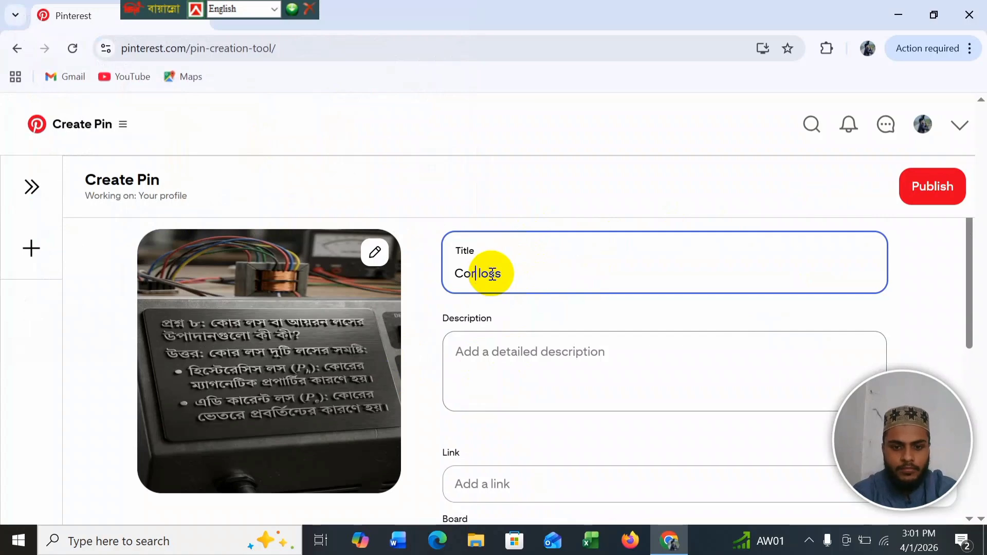
click(514, 354)
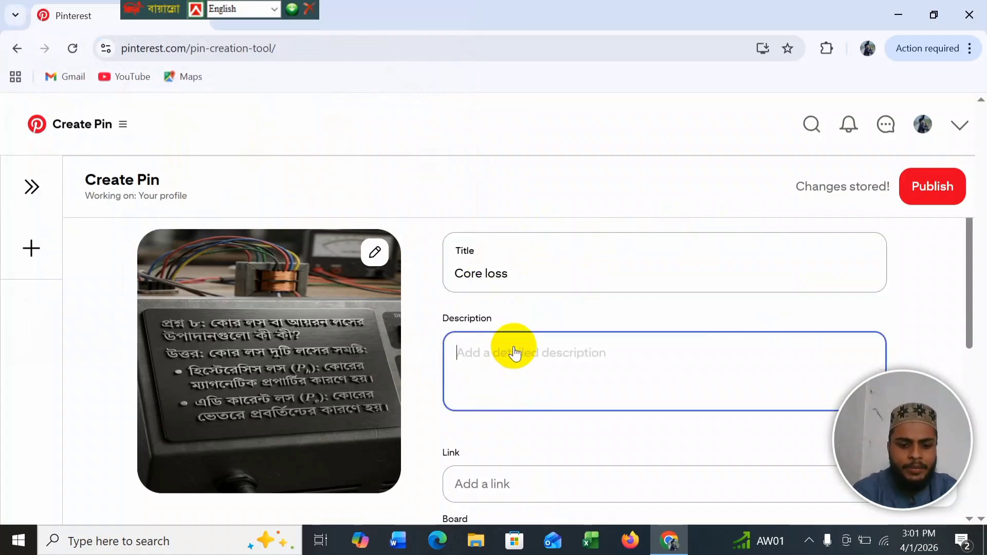
text(Trnasformer iron losses)
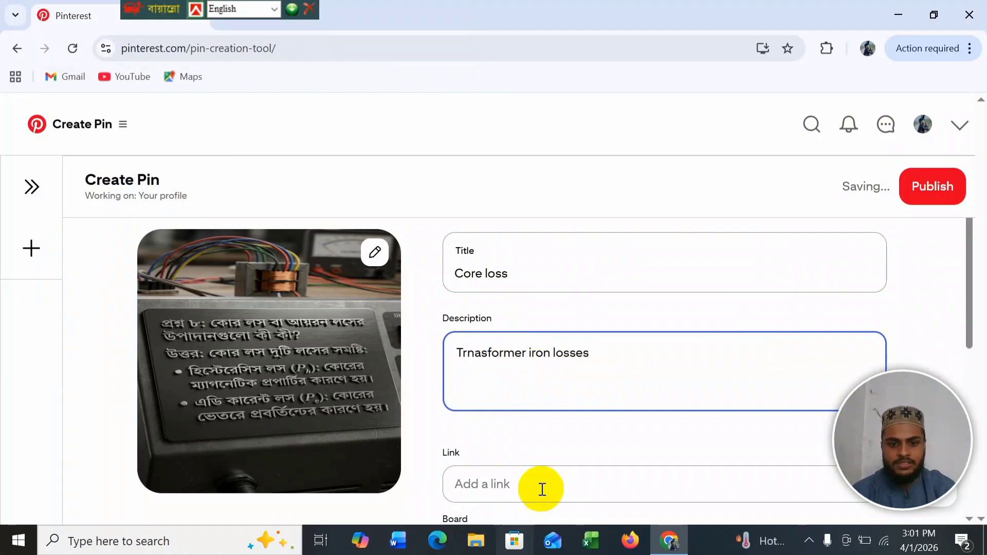
scroll(541, 486, down, 1)
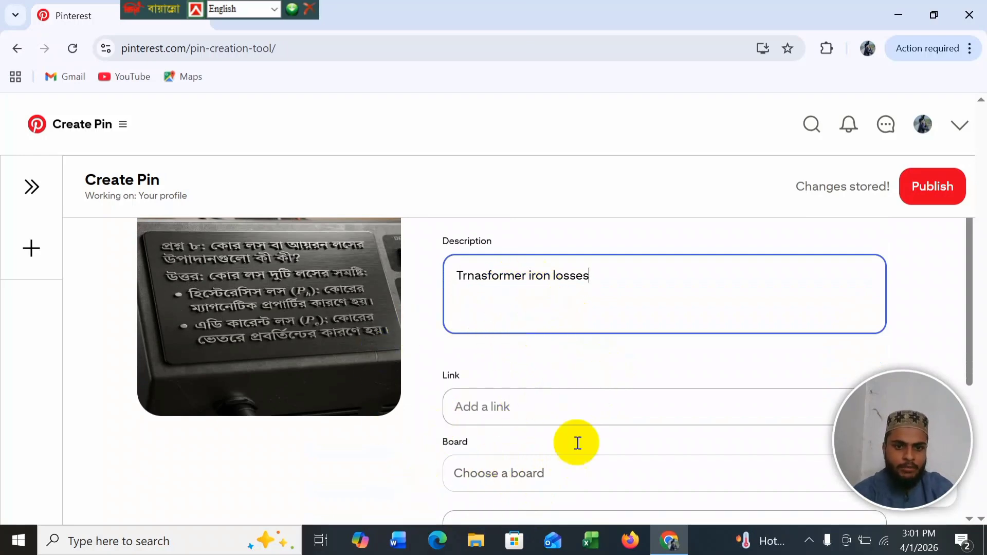
scroll(544, 435, down, 3)
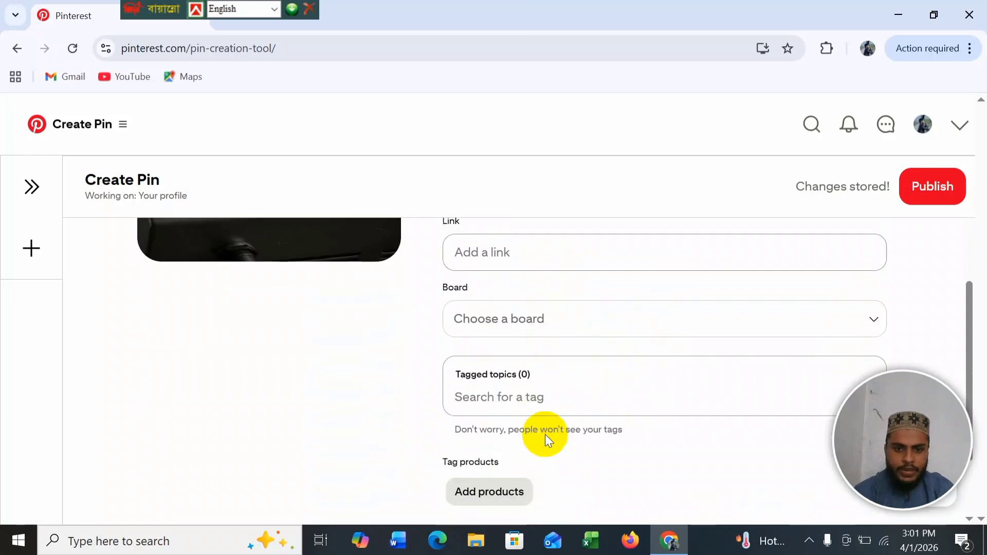
scroll(534, 320, up, 2)
click(523, 334)
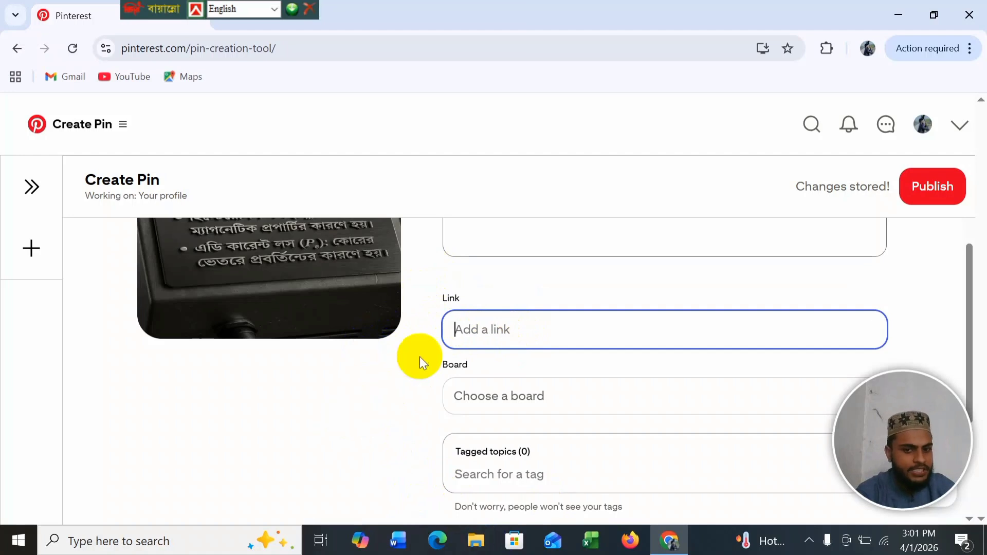
scroll(454, 315, down, 2)
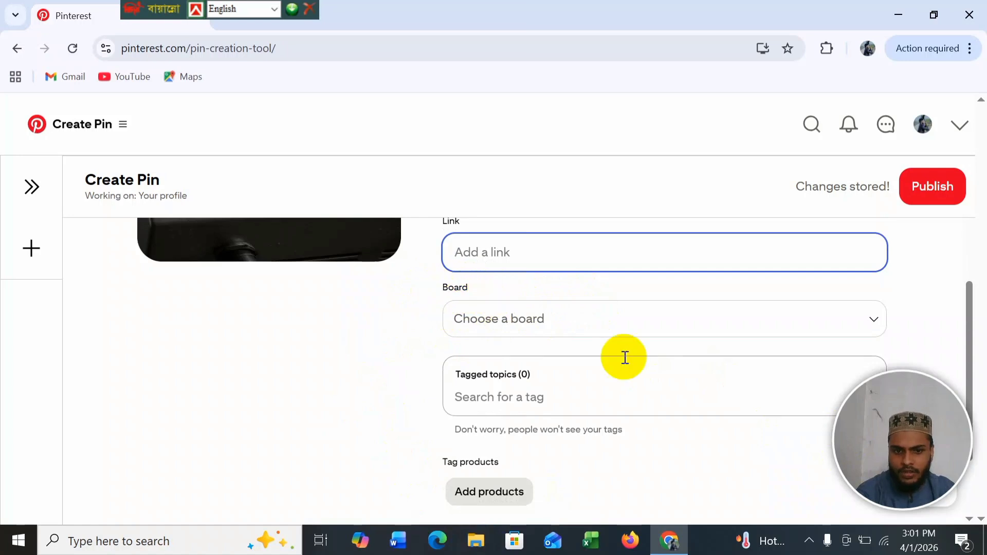
Step: Create a secret board named 'eee viva' from the board picker to hold the Pin
click(611, 326)
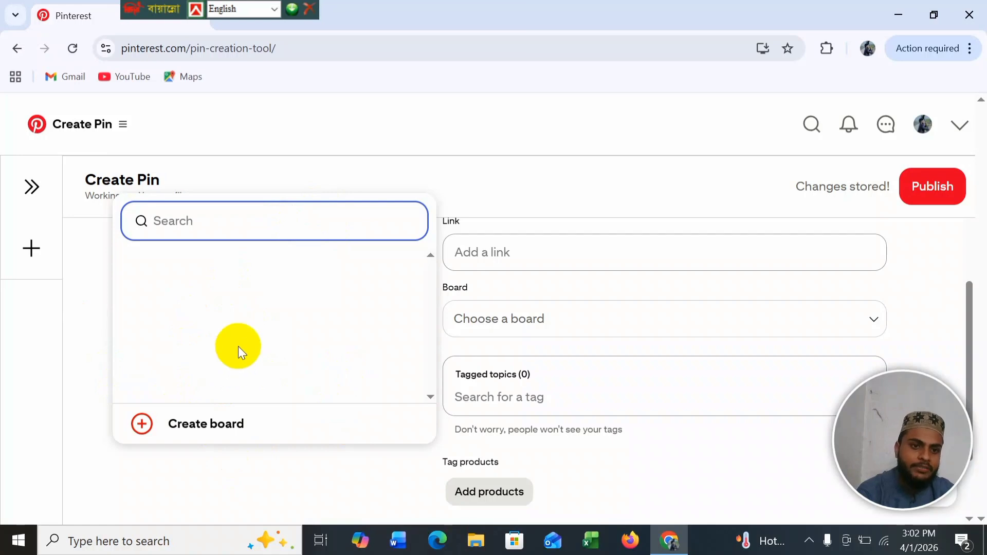
click(182, 421)
click(443, 300)
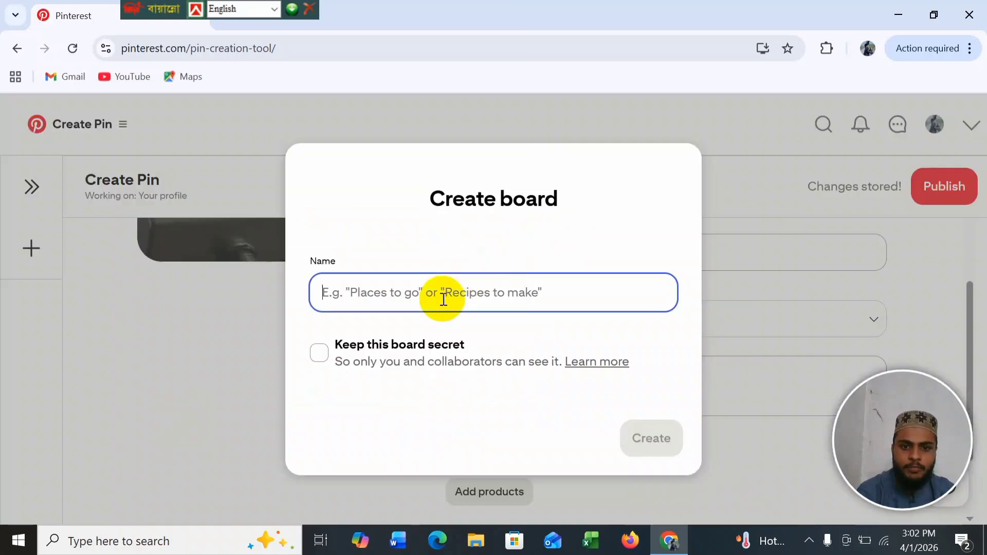
text(eee  viva)
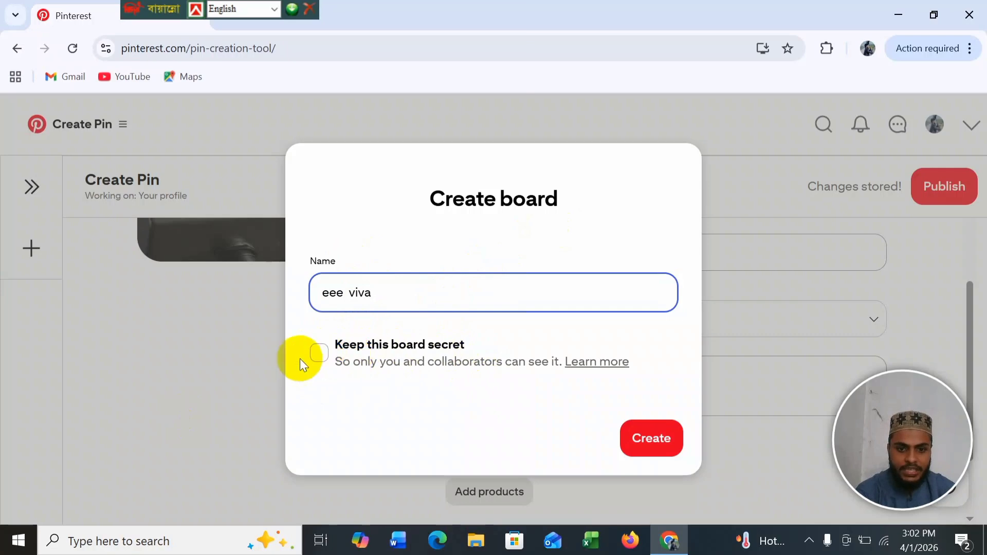
click(320, 354)
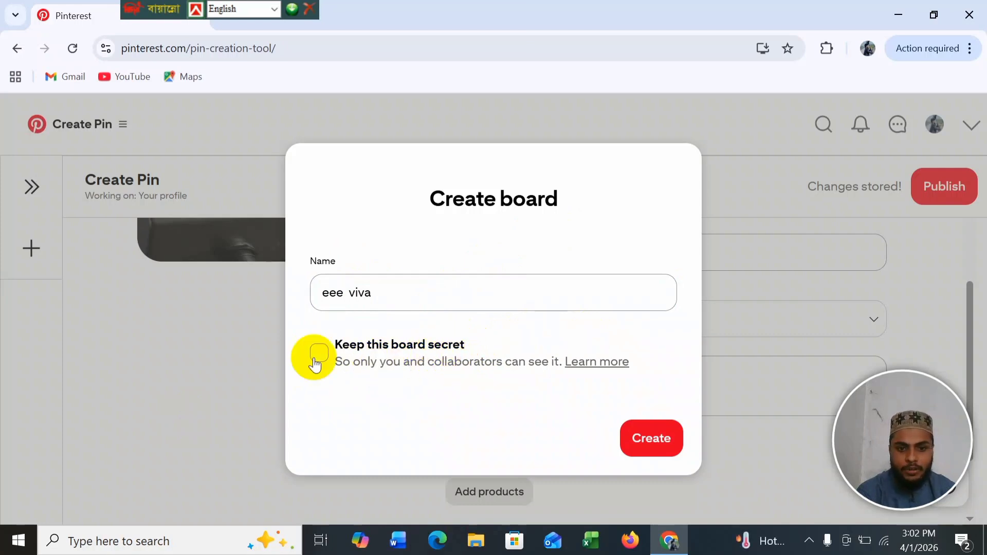
click(662, 442)
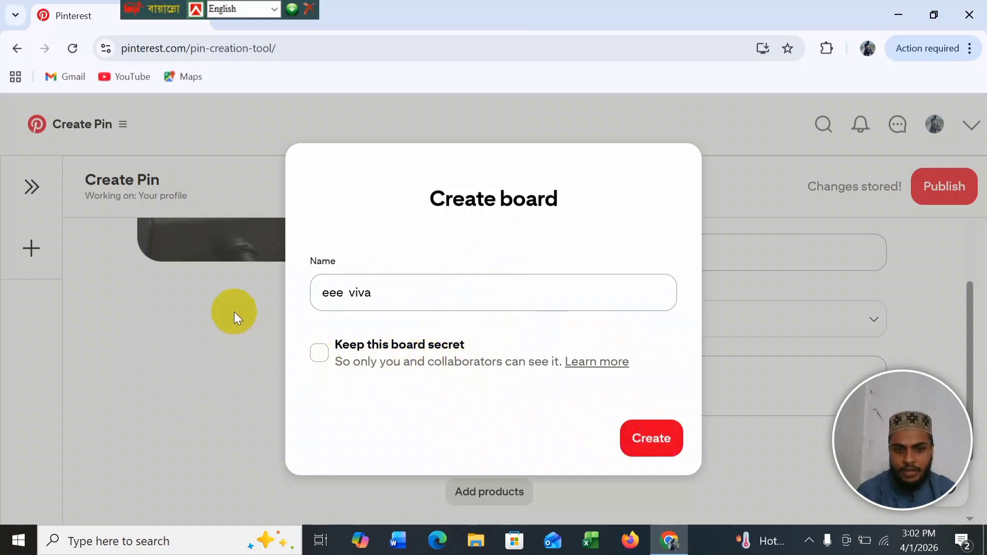
click(650, 448)
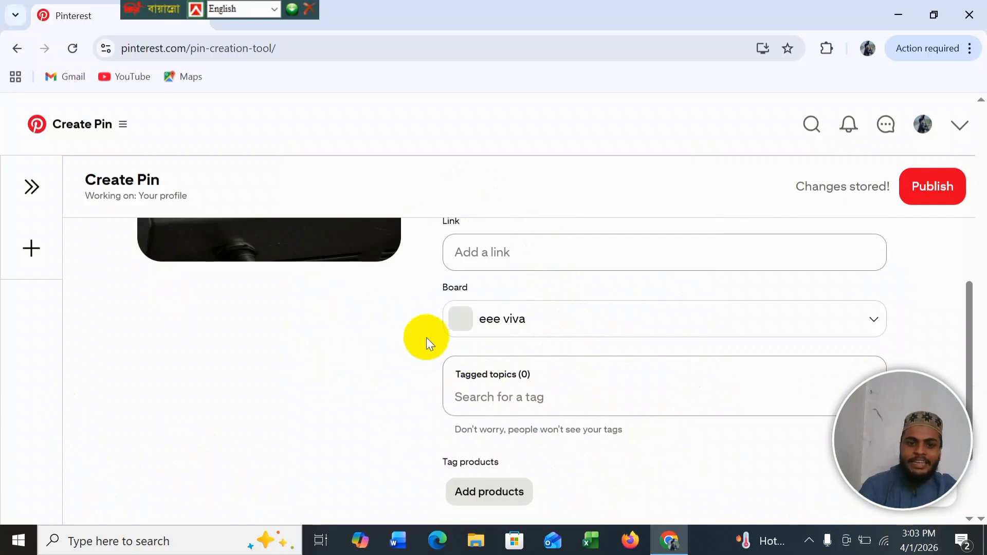
scroll(426, 342, up, 2)
Step: Add the Engineering and Electrical Engineering topic tags to the Pin
click(488, 485)
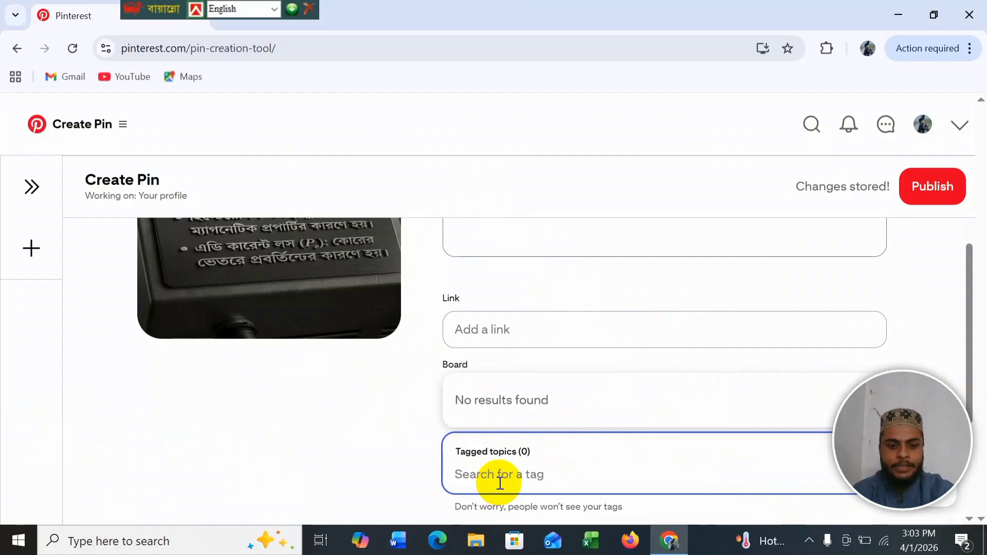
text(ene)
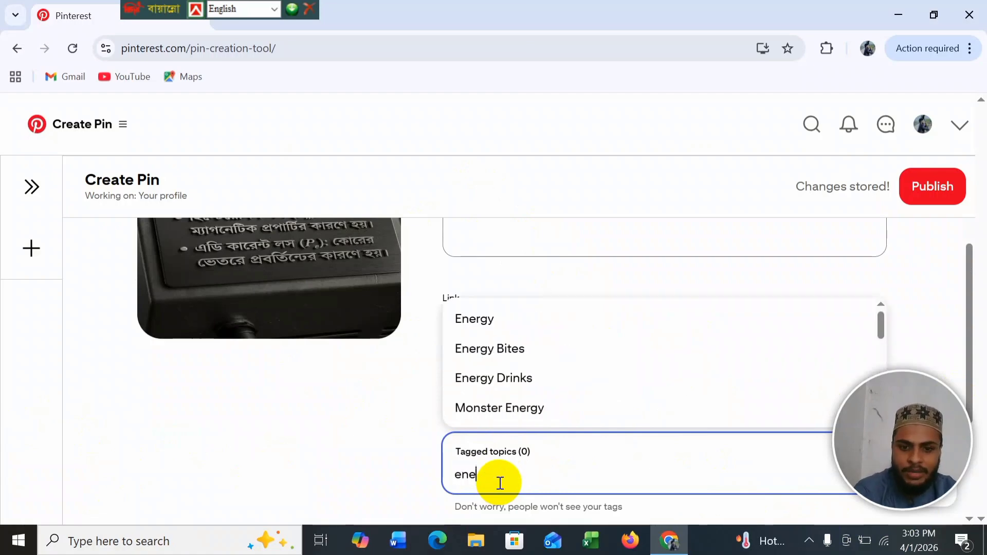
key(BackSpace)
text(gin)
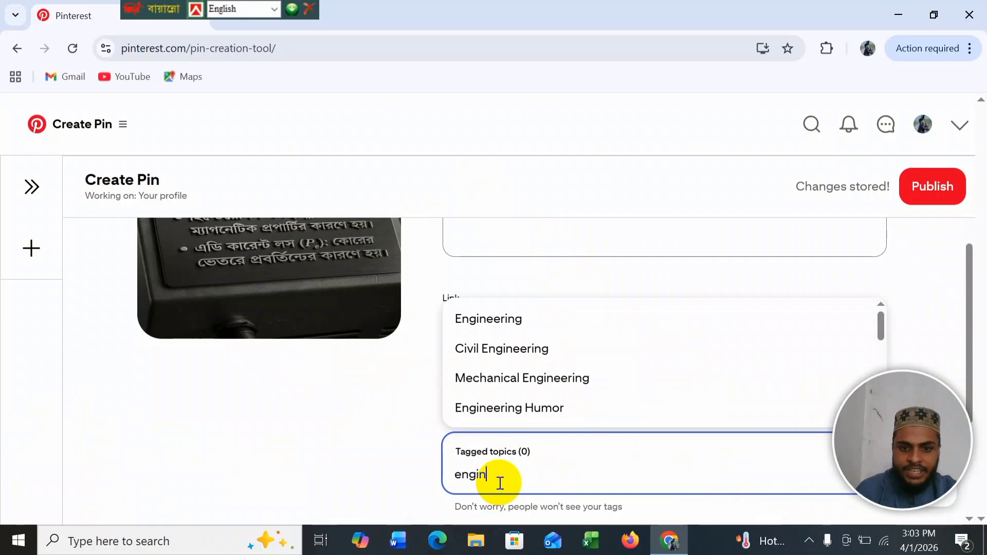
click(516, 324)
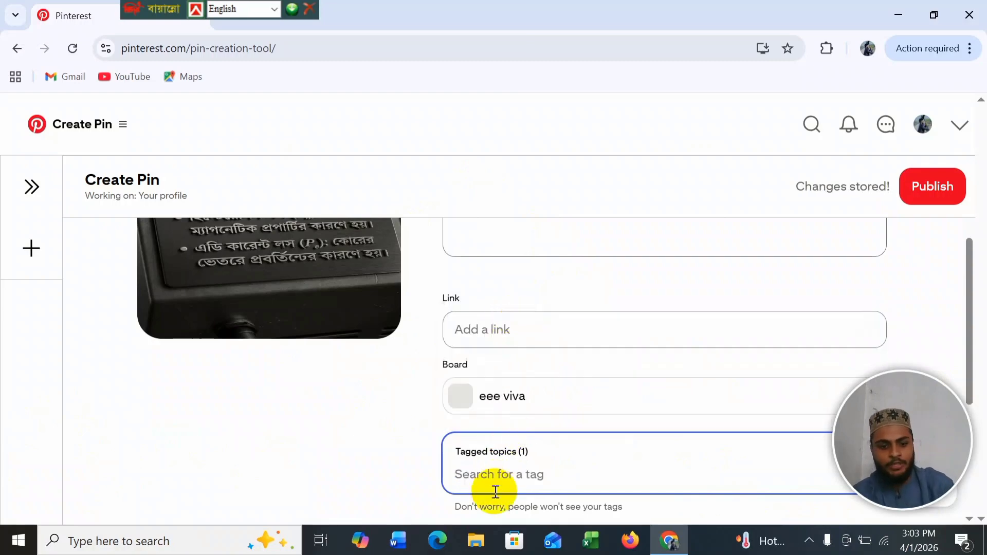
text(eee)
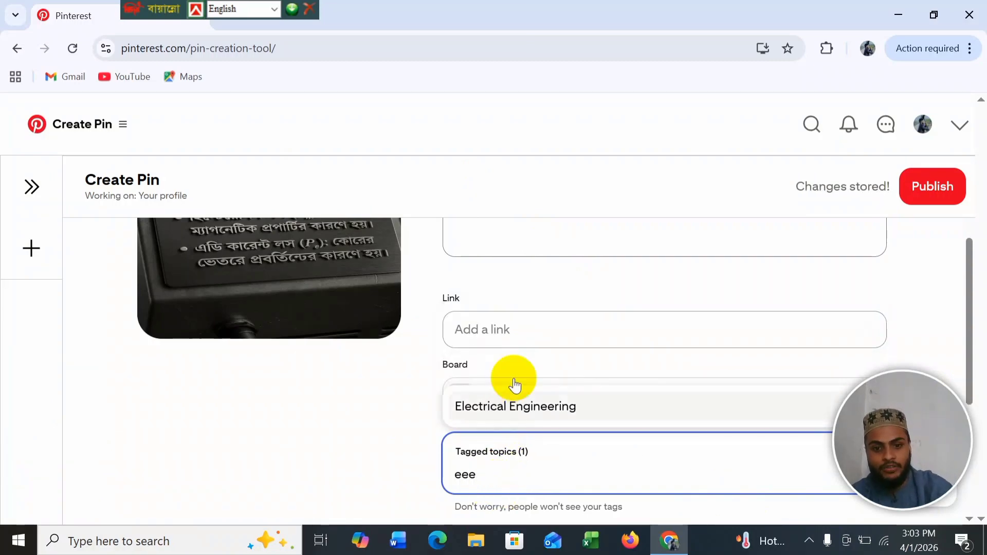
click(490, 421)
Step: Look at product tagging by link, then close it without adding a product
scroll(553, 457, down, 3)
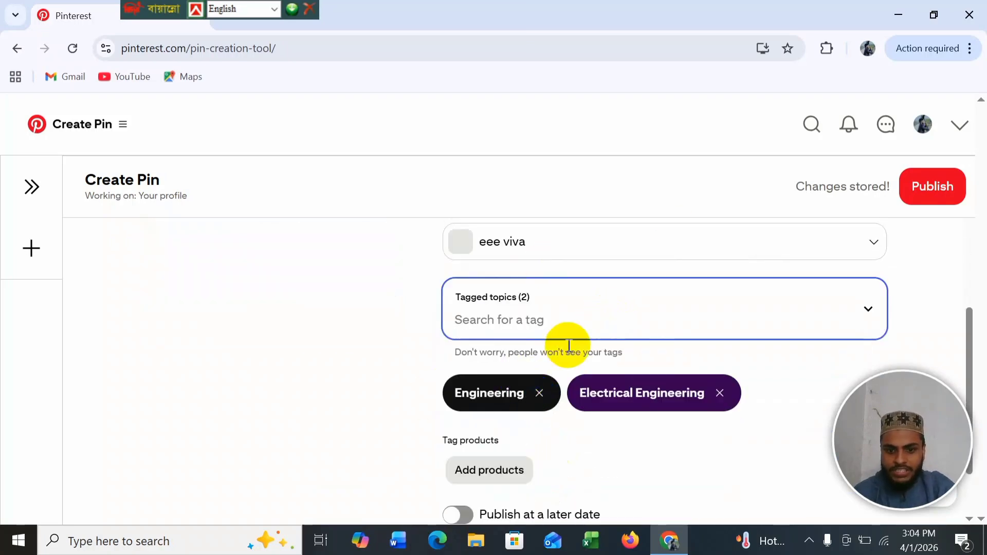
scroll(506, 422, down, 2)
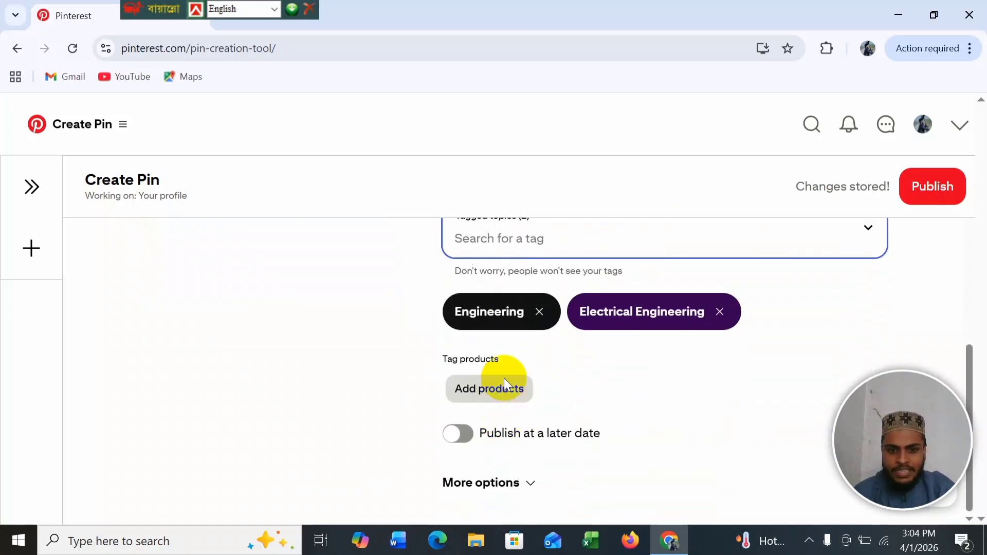
click(507, 392)
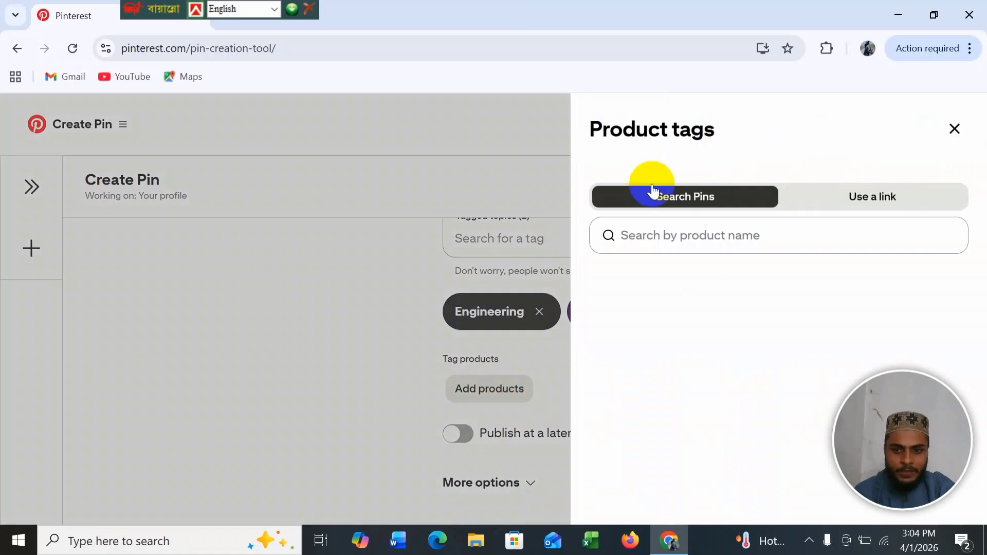
click(861, 197)
click(706, 239)
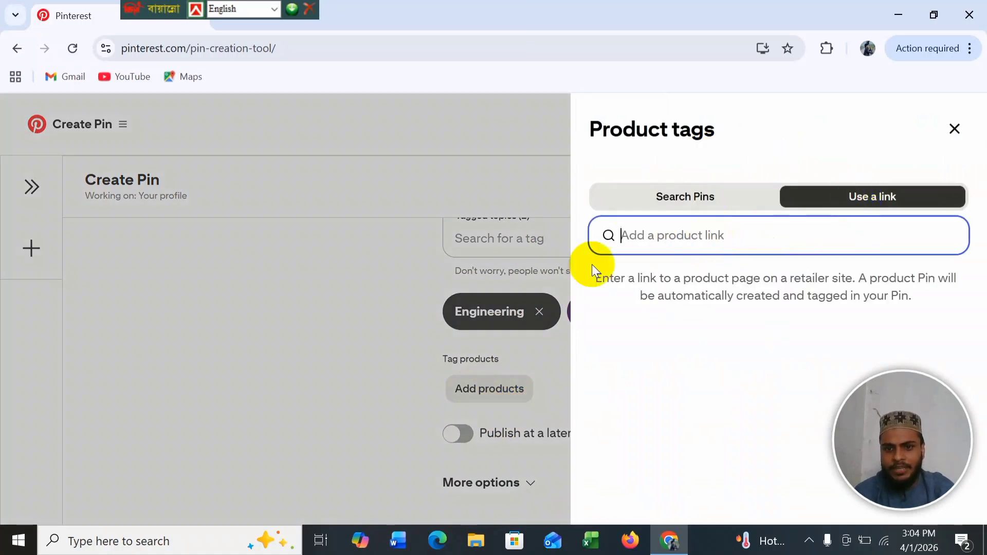
click(947, 133)
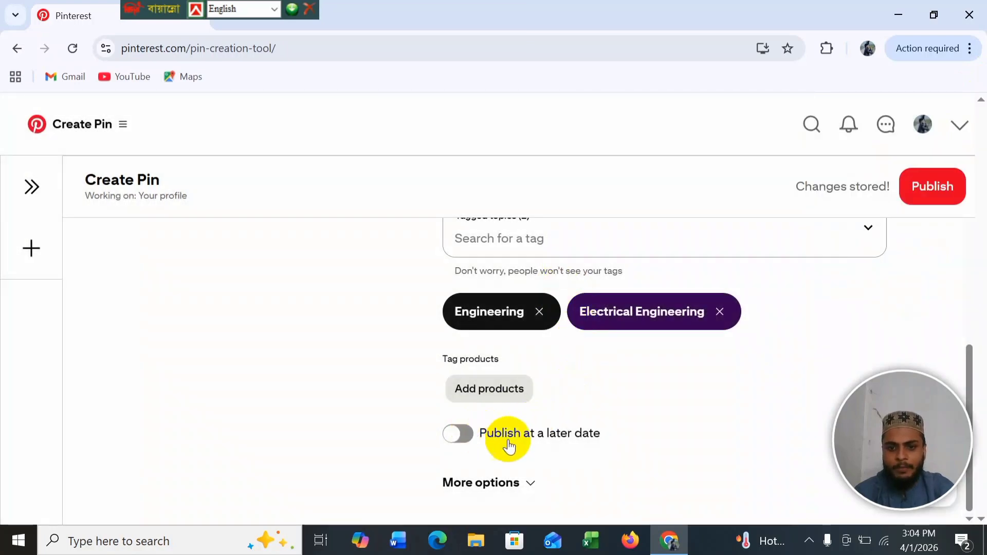
Step: Turn on 'Publish at a later date' and pick a date from the calendar
click(459, 433)
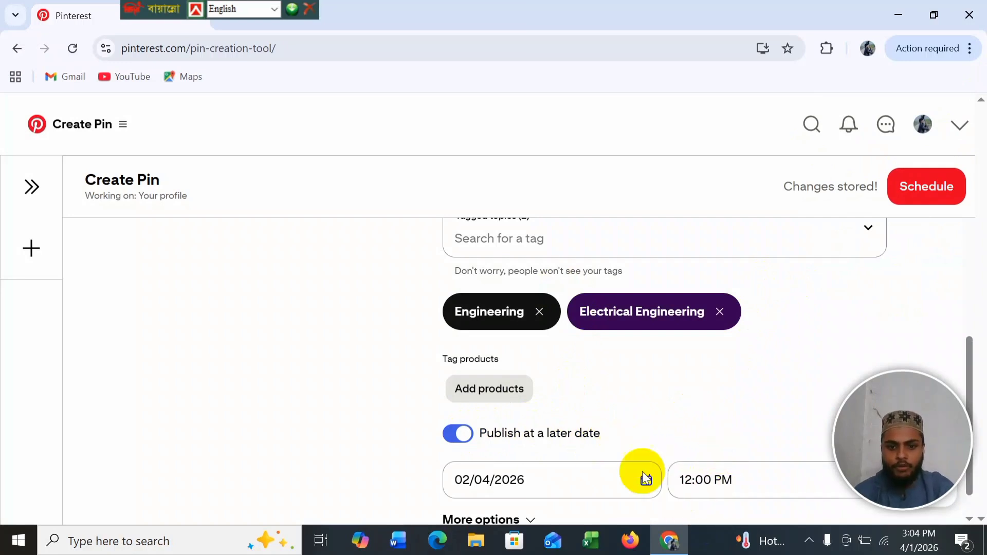
click(477, 443)
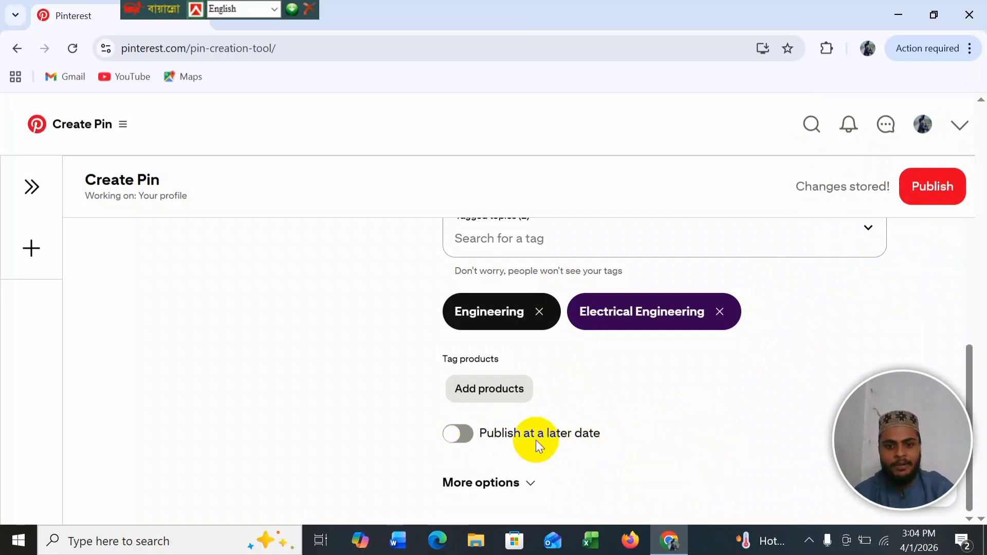
click(462, 433)
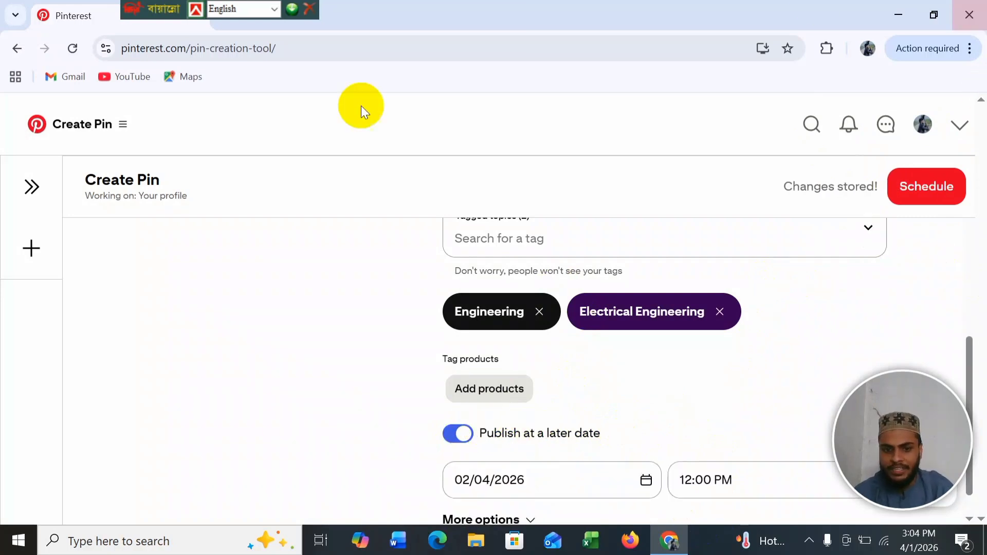
click(469, 481)
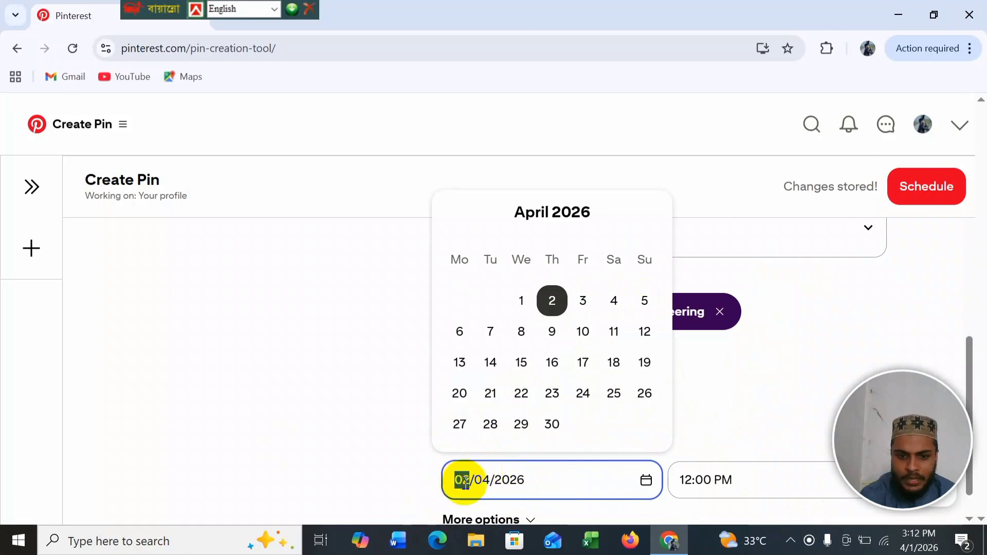
click(535, 472)
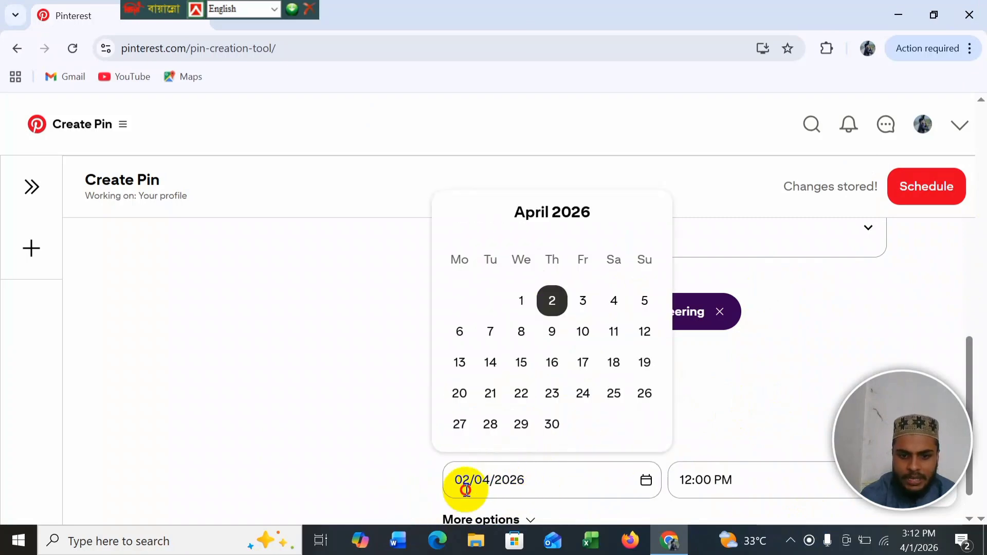
Step: Set the date to 04/04/2026, then switch scheduling off so the Pin publishes immediately
click(733, 489)
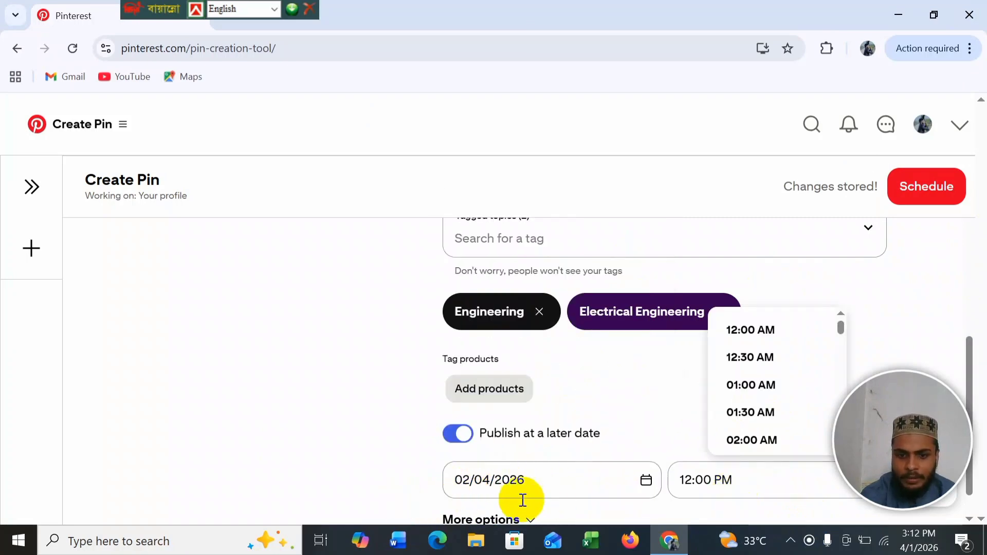
click(469, 477)
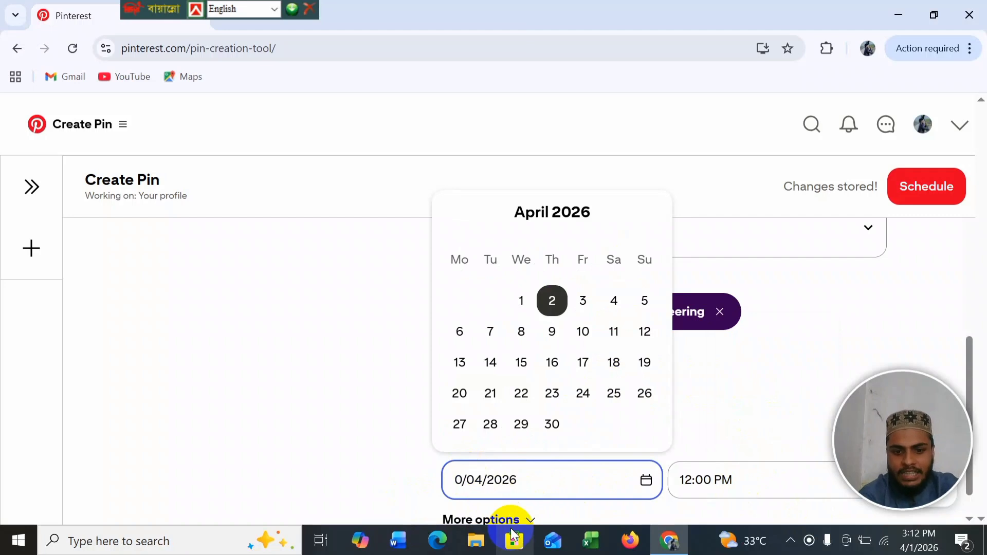
text(4)
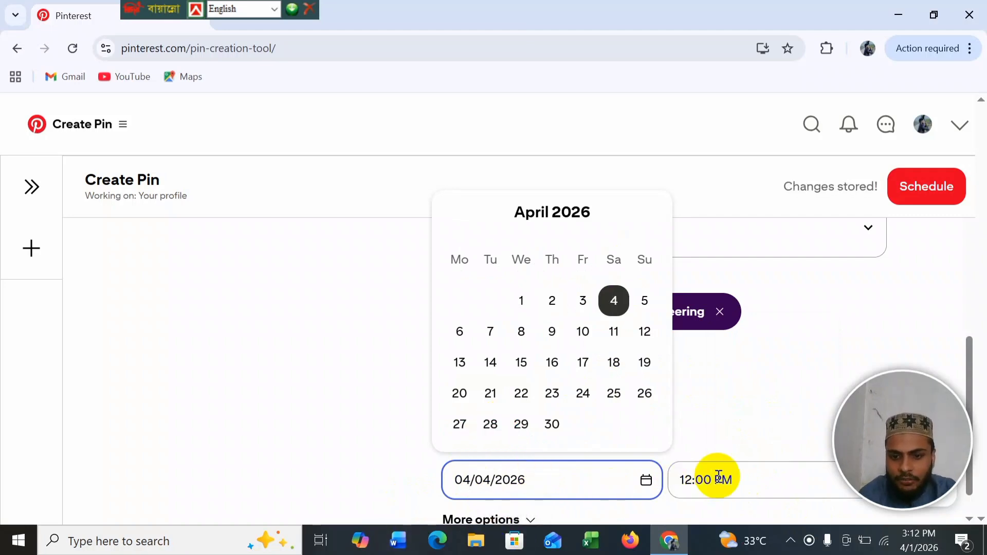
click(742, 481)
click(709, 483)
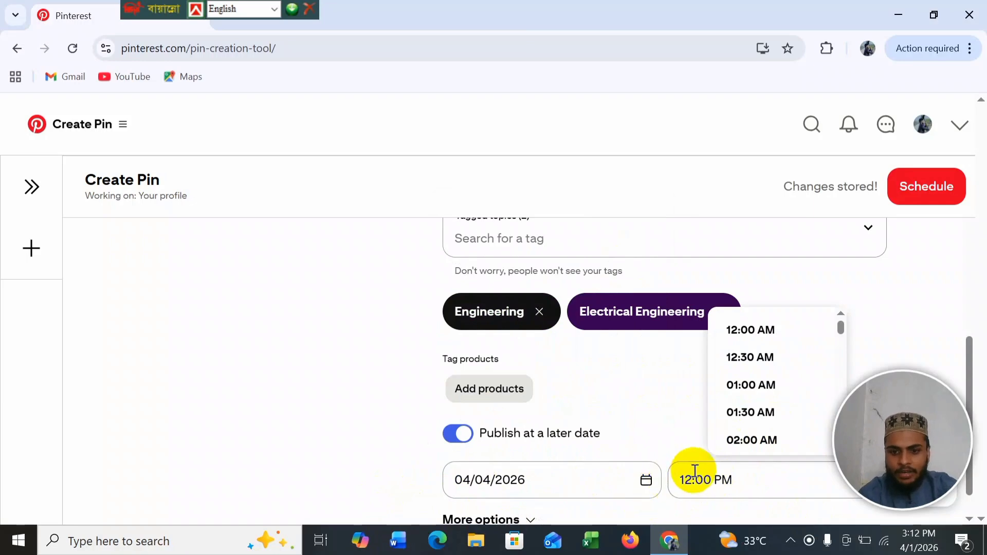
click(459, 434)
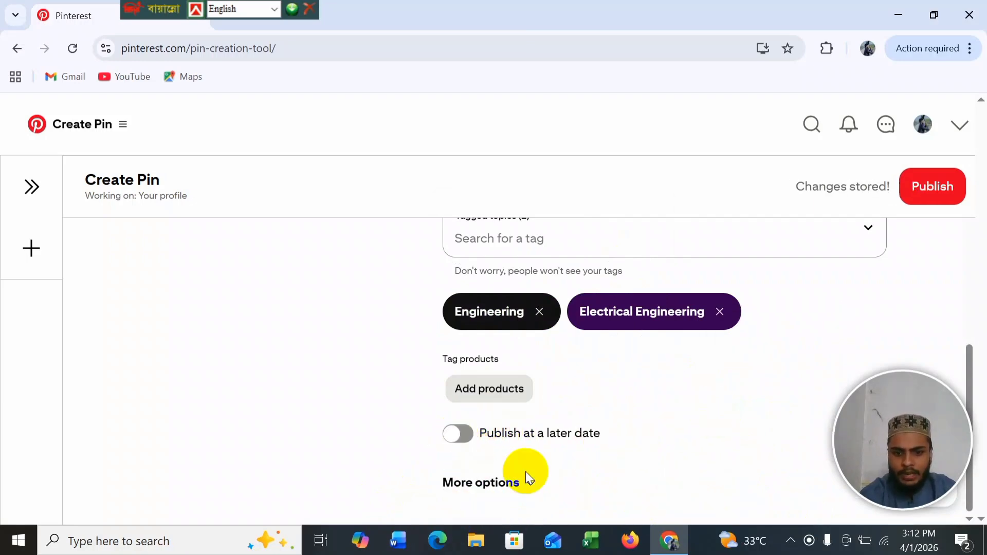
Step: Enter 'machine iron loss' as the Pin's alt text under More options
click(520, 483)
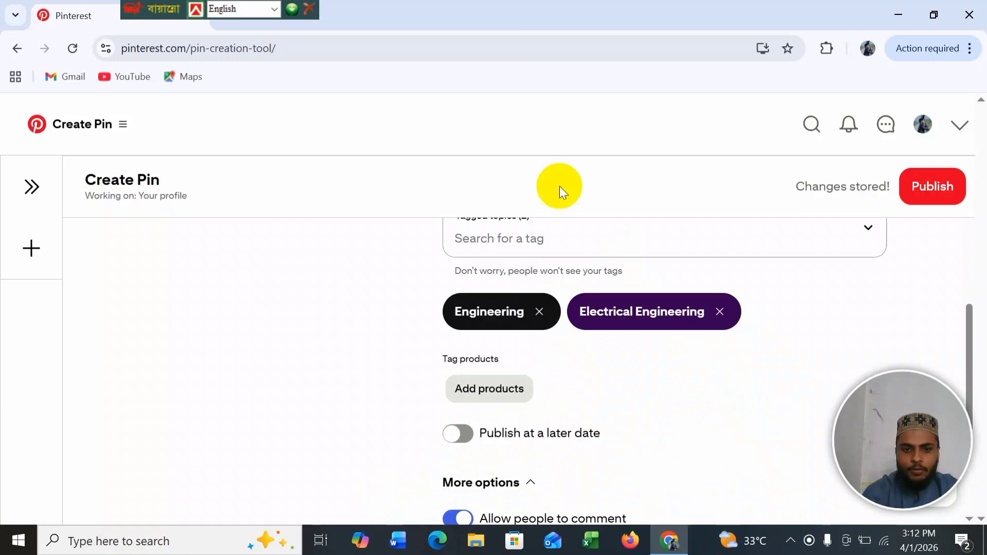
scroll(679, 452, down, 5)
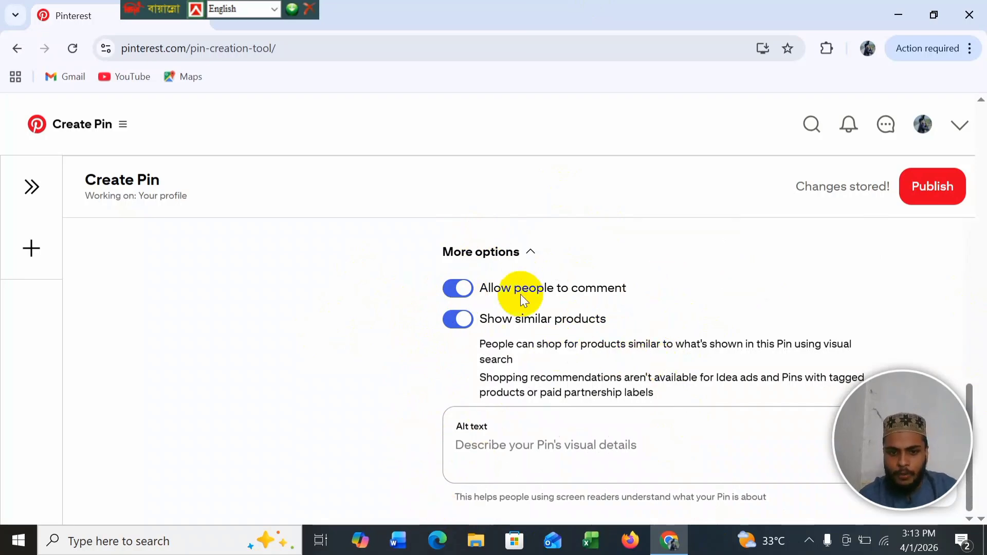
click(493, 450)
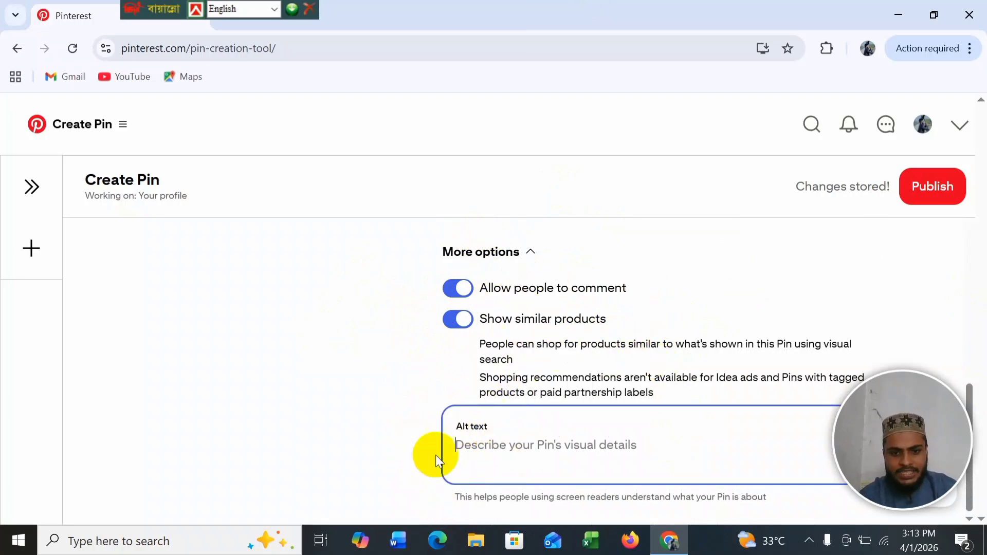
scroll(453, 345, up, 10)
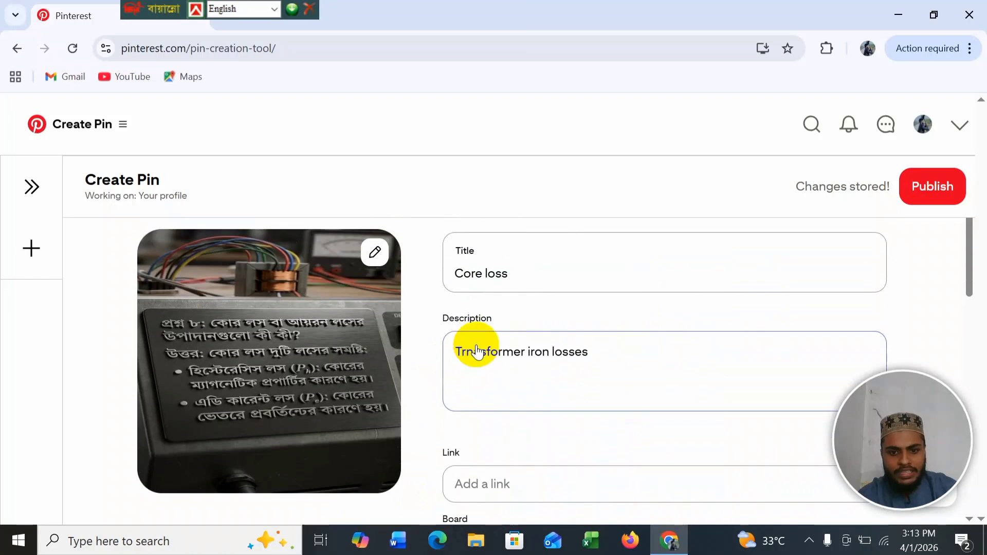
scroll(437, 323, down, 2)
scroll(591, 334, down, 8)
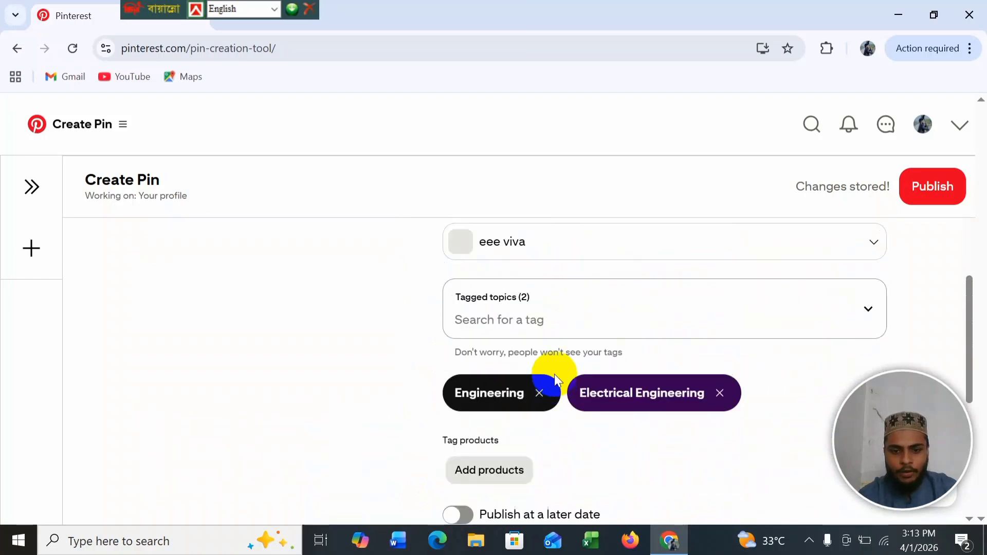
text(mac)
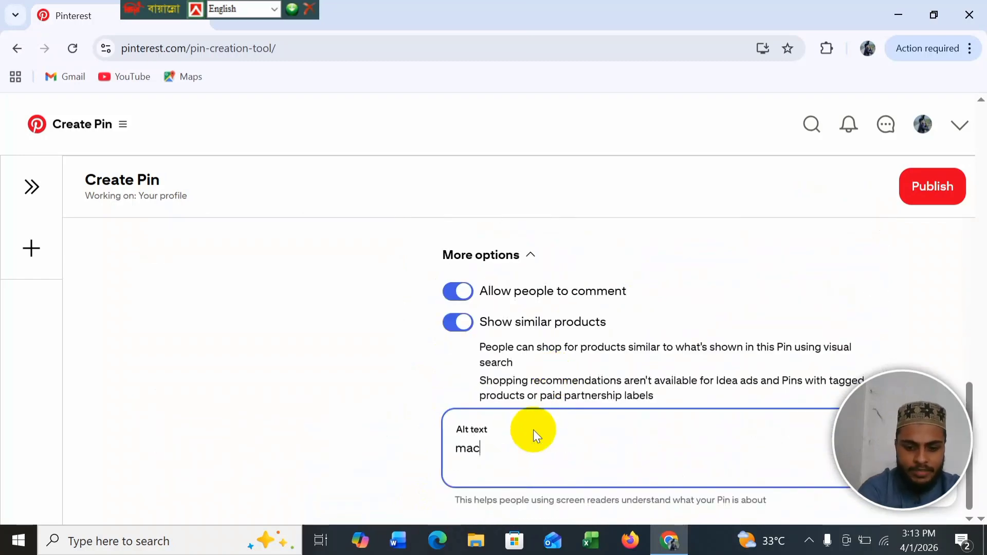
text(hine )
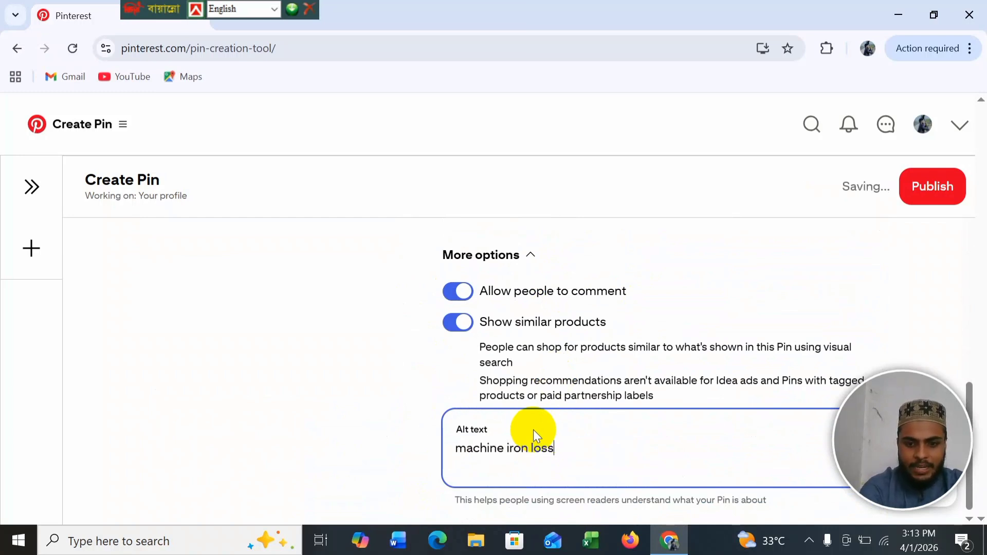
text(iron loss)
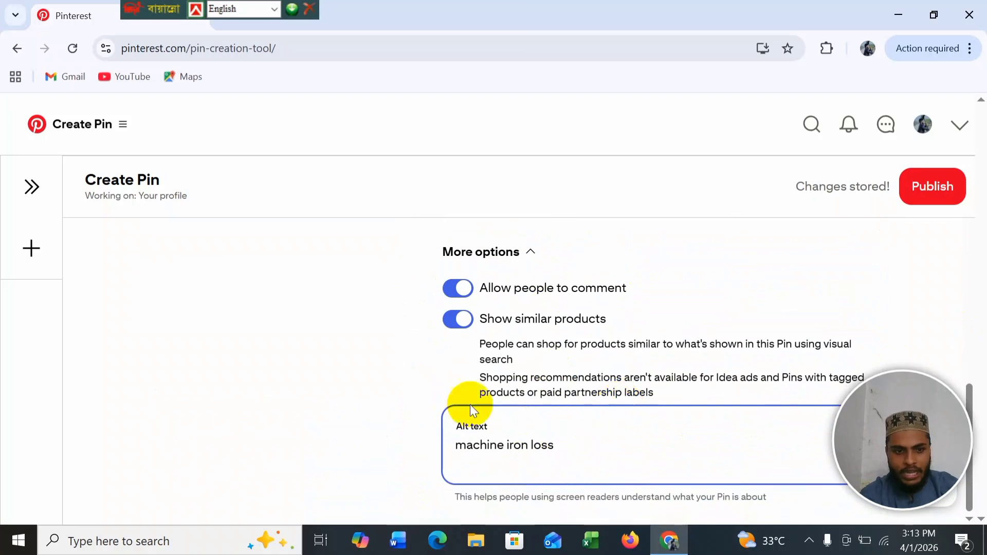
scroll(470, 405, up, 10)
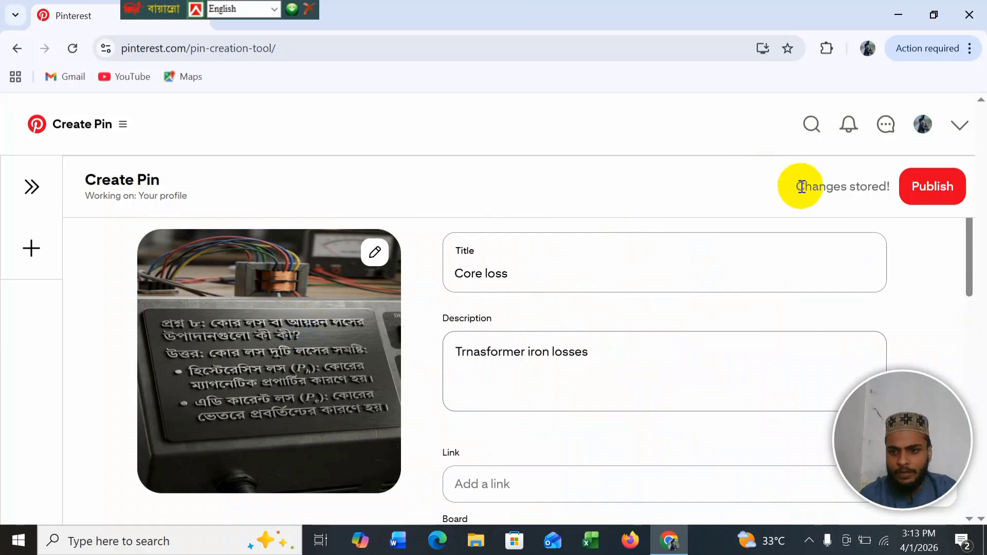
Step: Publish the Pin and dismiss the browser-extension promotion
click(920, 188)
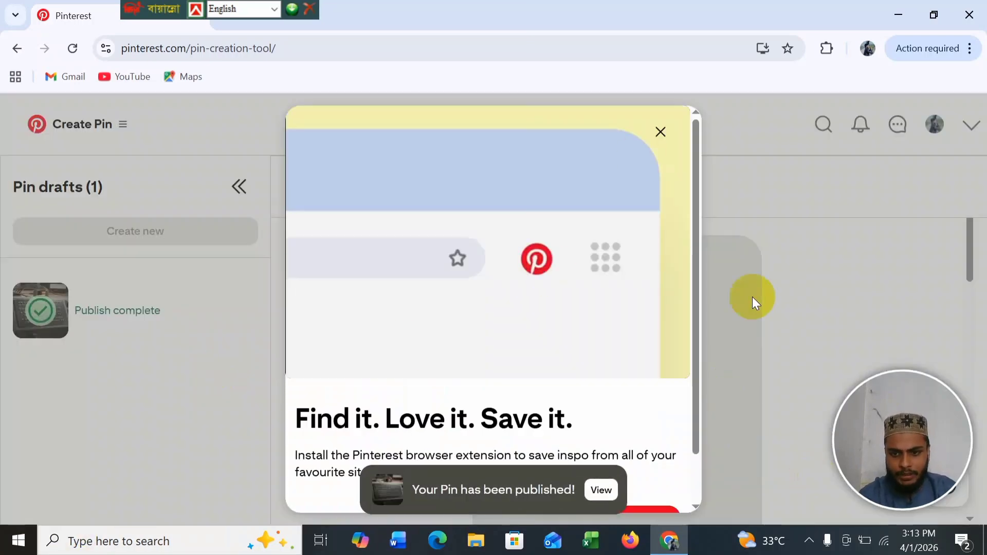
scroll(693, 401, down, 1)
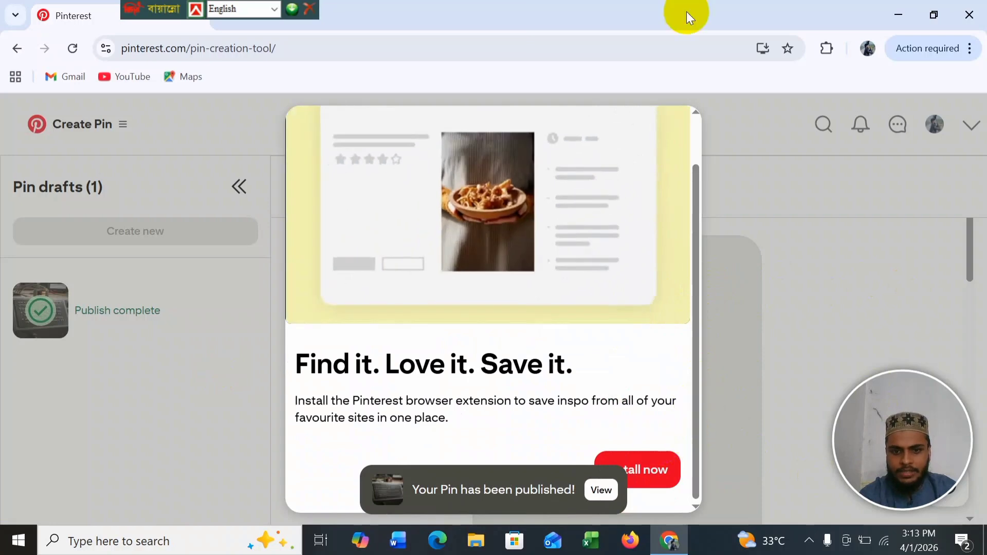
scroll(648, 257, up, 1)
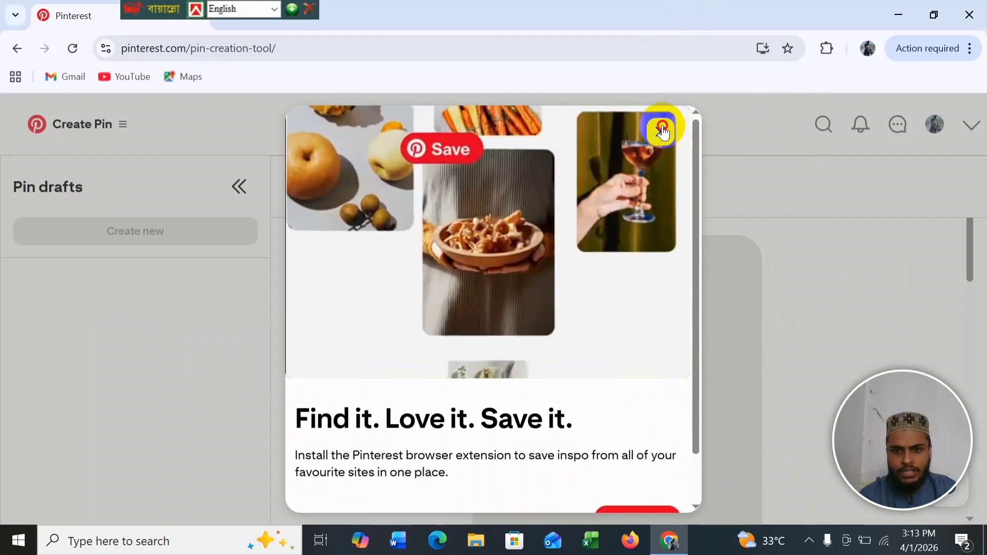
click(659, 129)
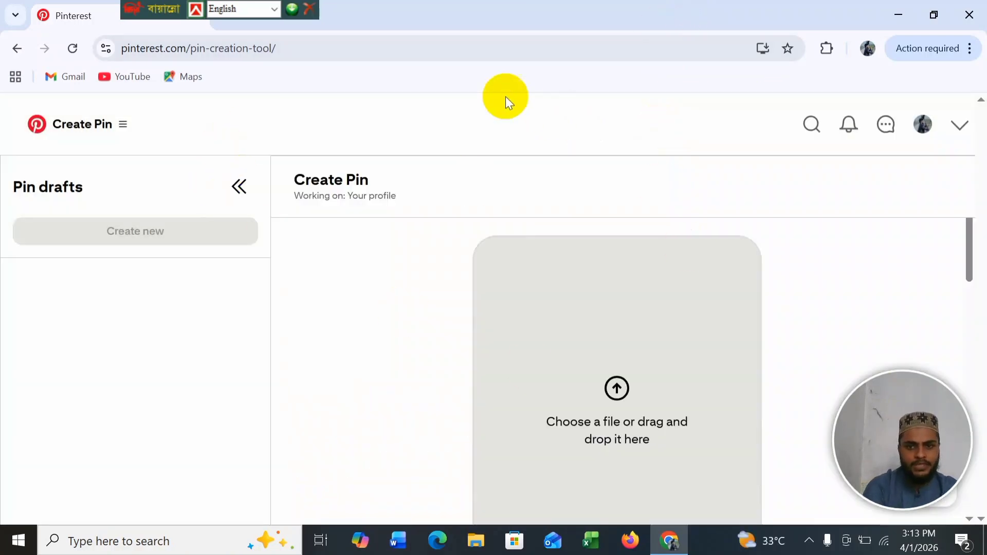
Step: Open the profile page and scroll through it to find the eee viva board
click(923, 123)
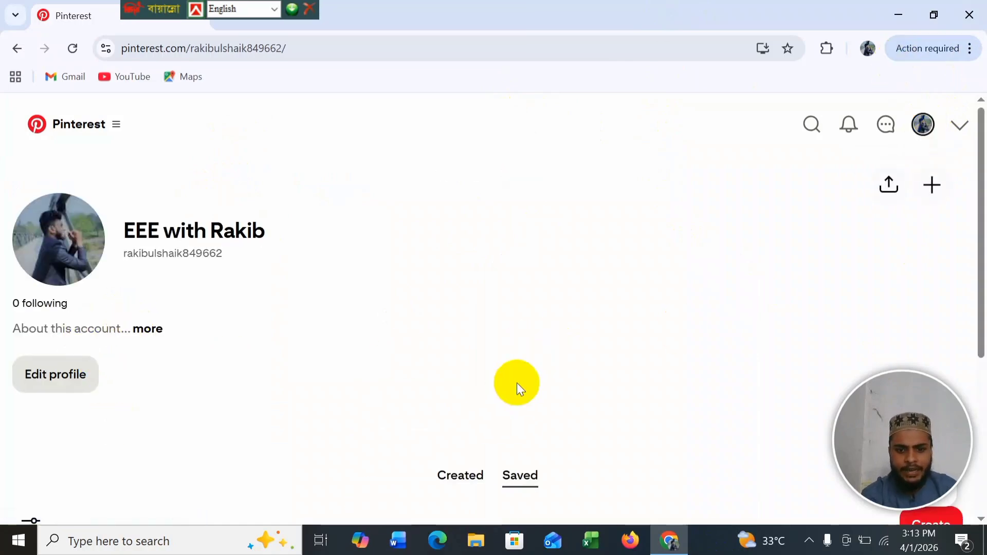
scroll(516, 384, down, 5)
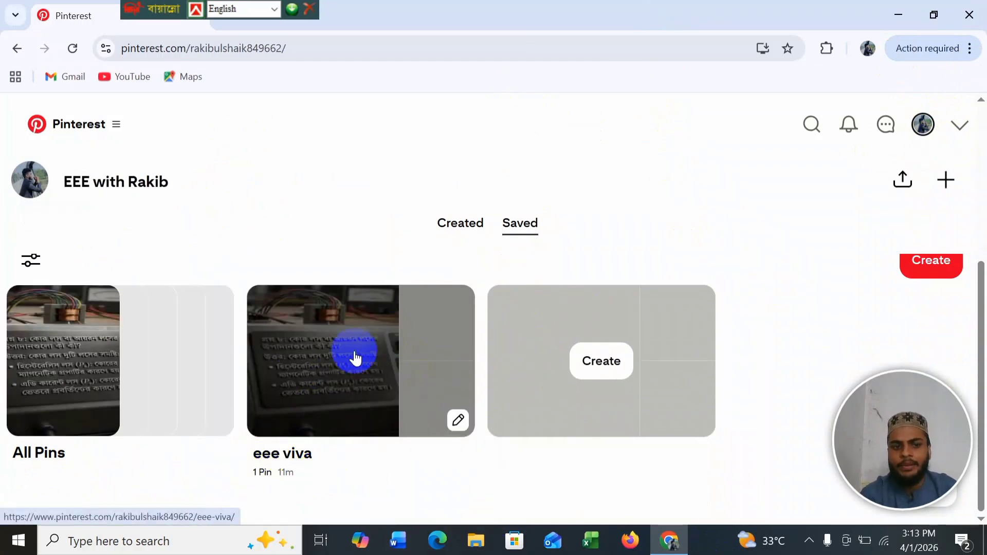
scroll(519, 260, up, 4)
scroll(520, 260, down, 3)
scroll(433, 303, up, 3)
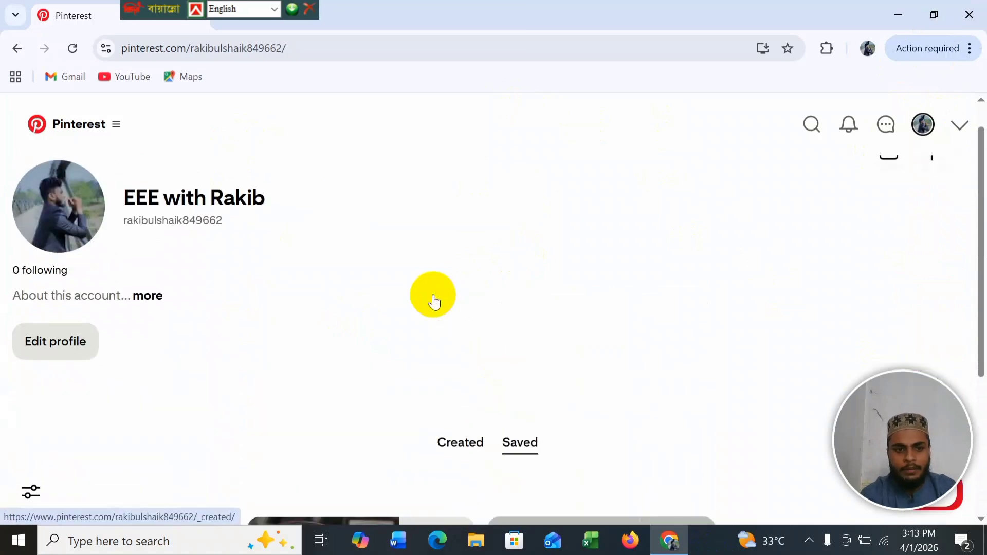
scroll(433, 303, down, 2)
scroll(438, 307, up, 3)
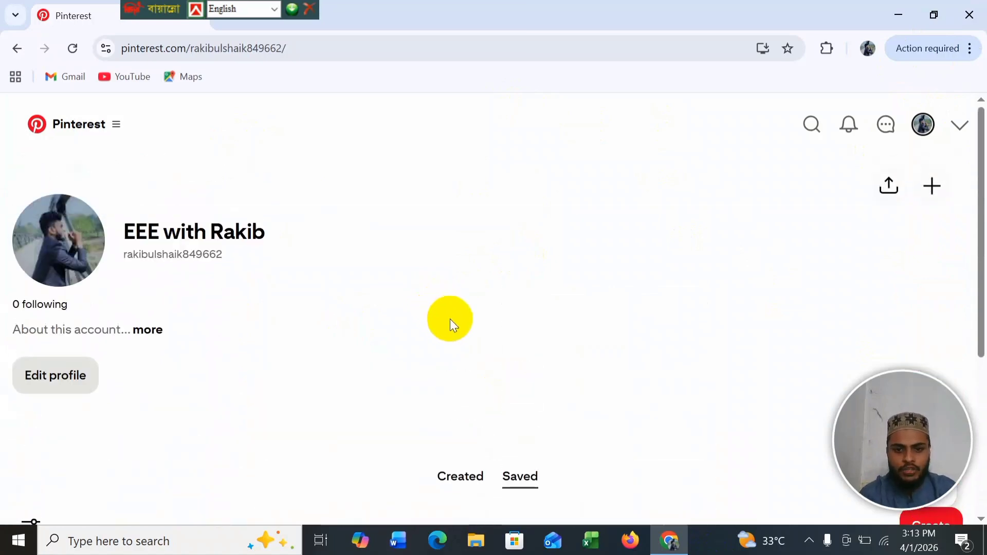
scroll(449, 322, down, 4)
scroll(338, 457, down, 2)
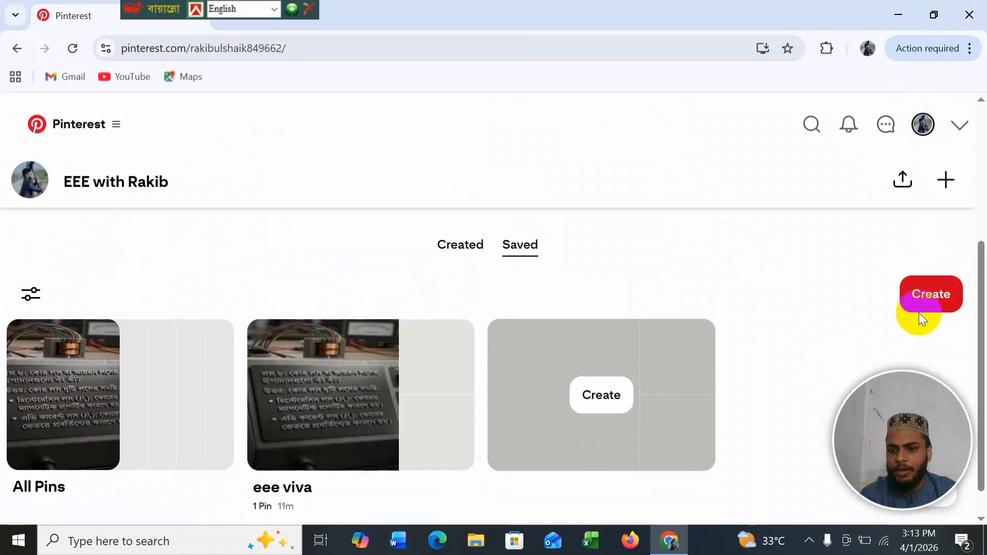
scroll(568, 351, up, 5)
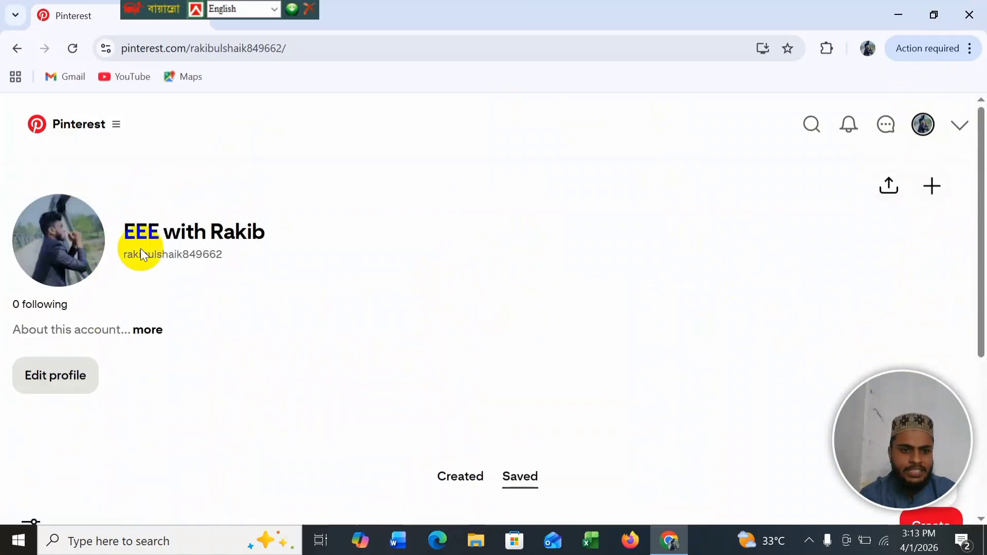
Step: In Edit profile, add he/him as the profile pronouns
click(76, 384)
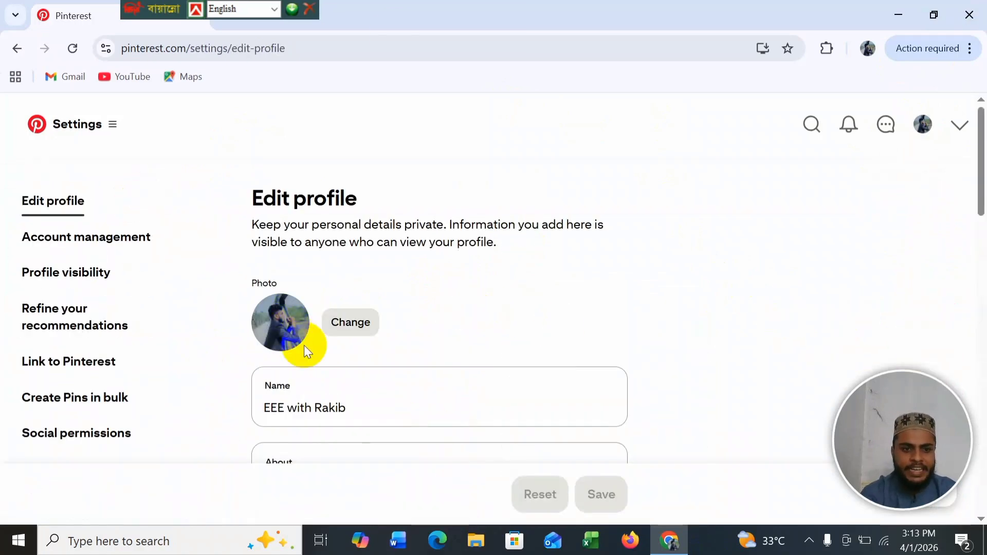
scroll(372, 359, down, 3)
click(322, 328)
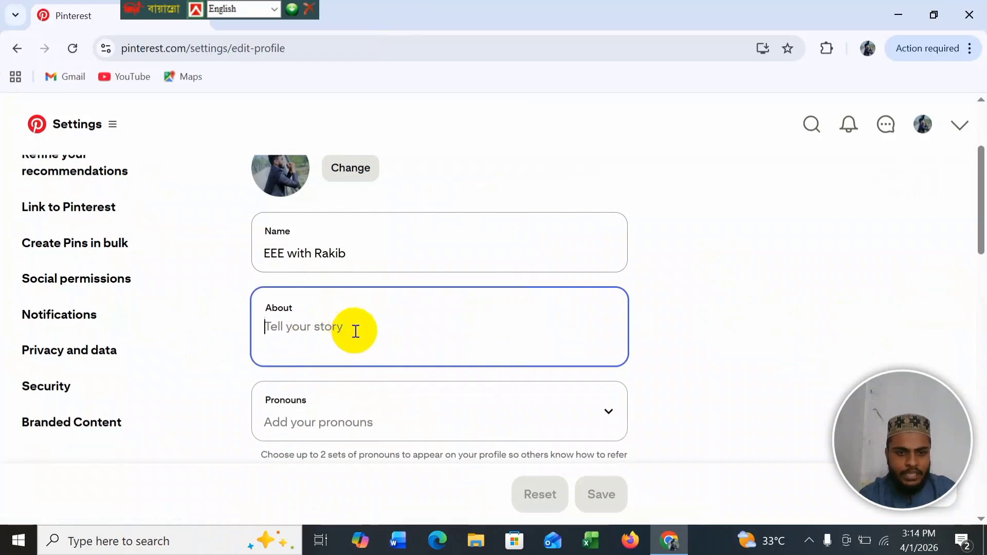
scroll(352, 337, down, 2)
click(347, 356)
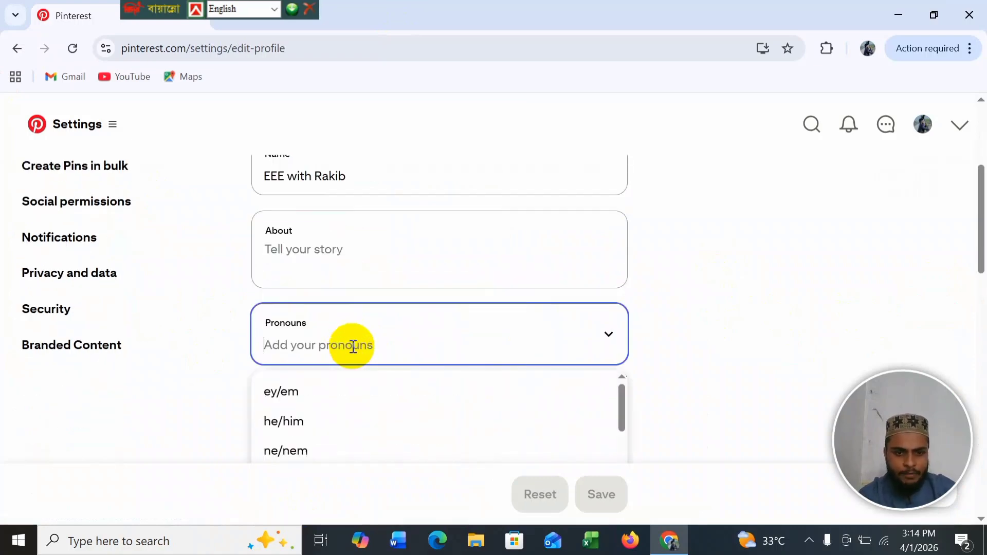
scroll(308, 415, down, 2)
click(343, 352)
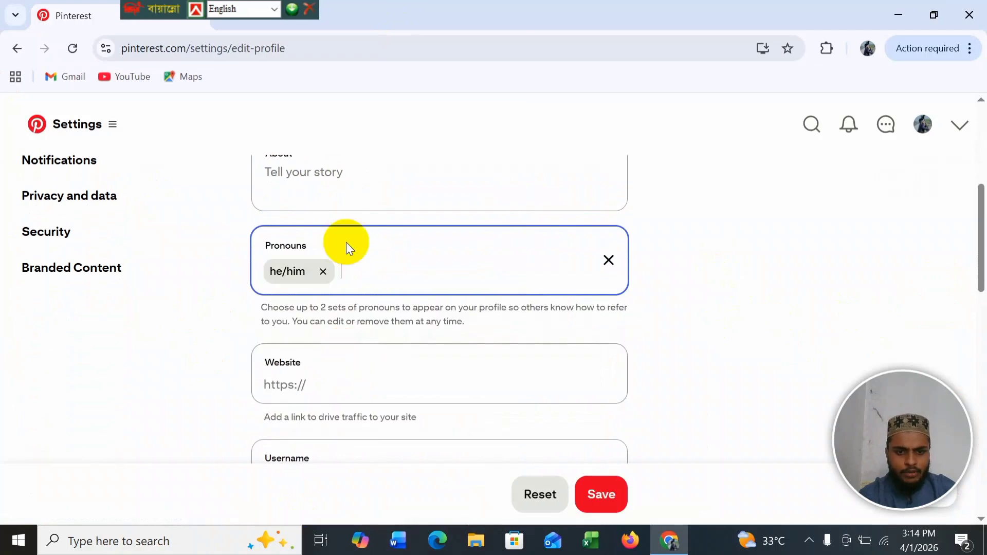
click(368, 279)
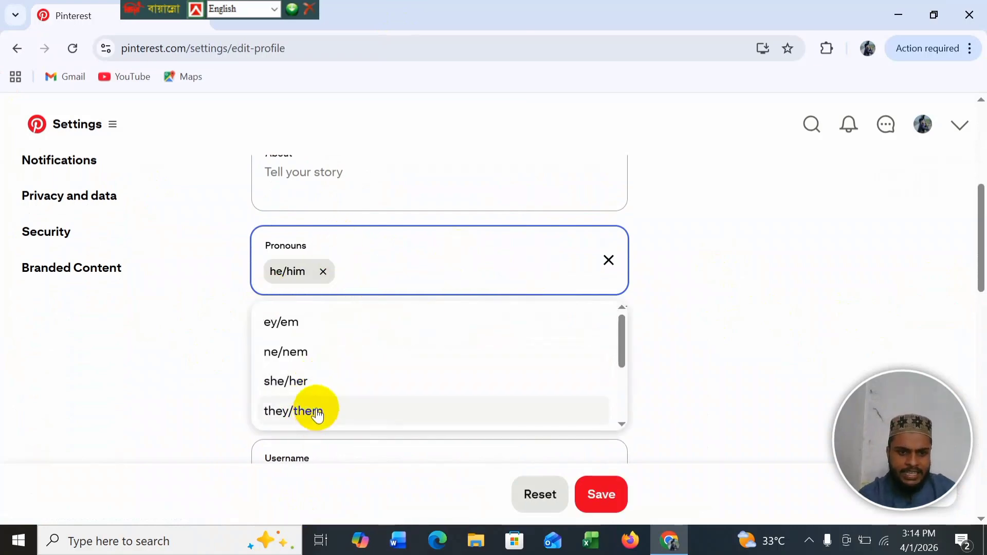
click(439, 210)
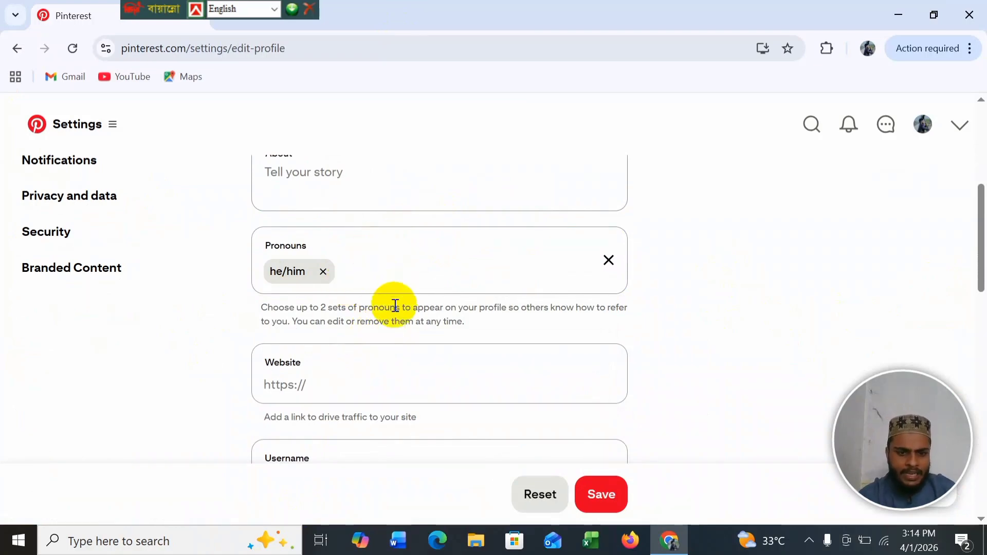
Step: Review the website, username and email fields, then save so 'Profile saved' appears
click(390, 388)
scroll(390, 389, down, 3)
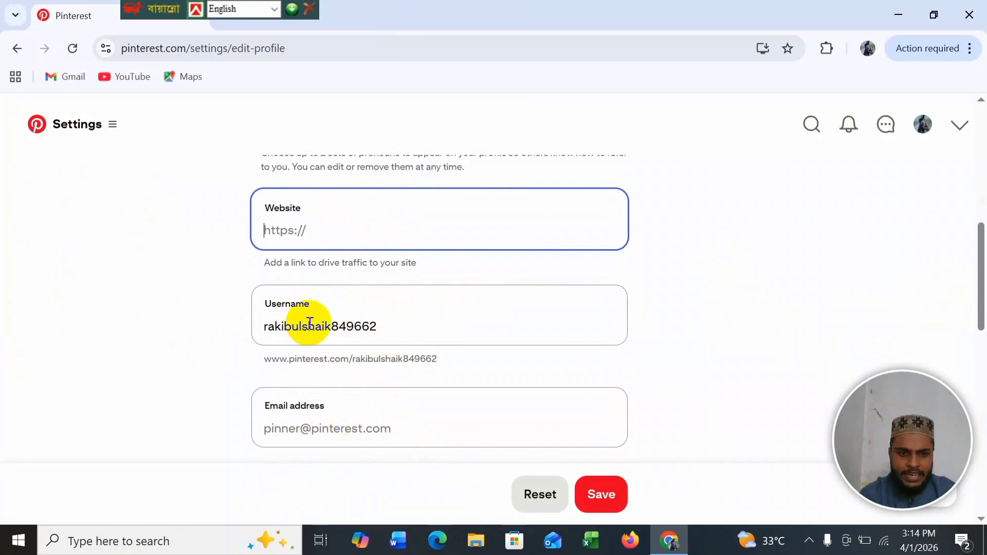
click(337, 328)
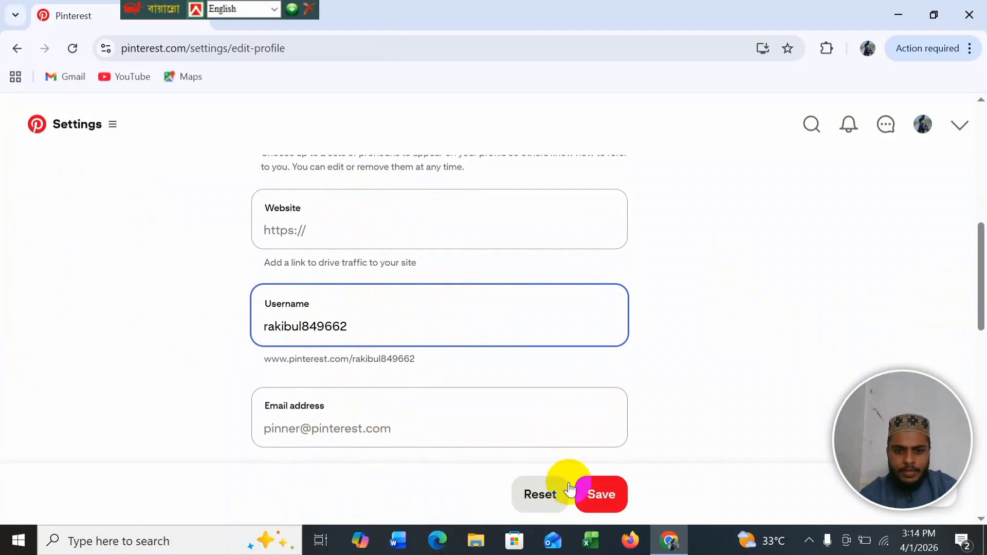
click(354, 426)
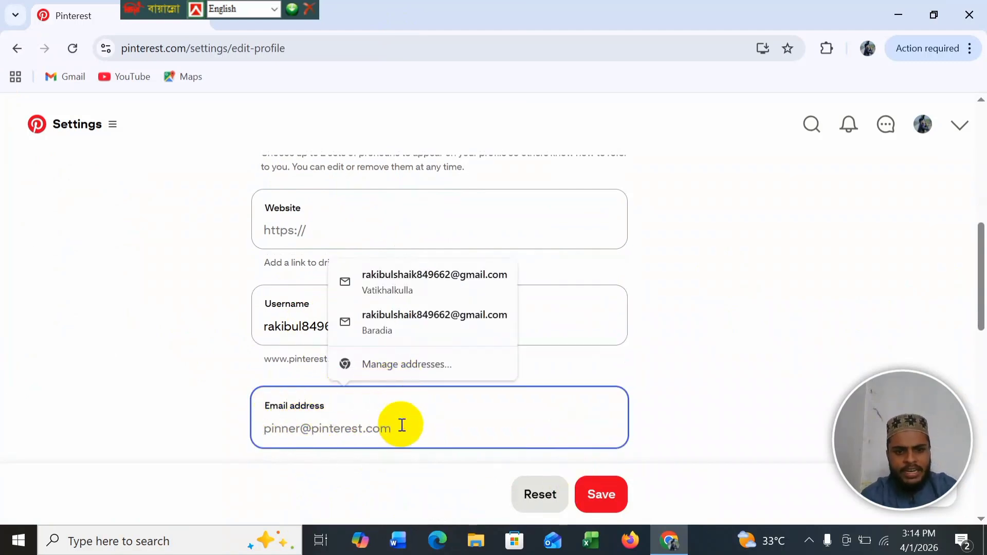
click(604, 481)
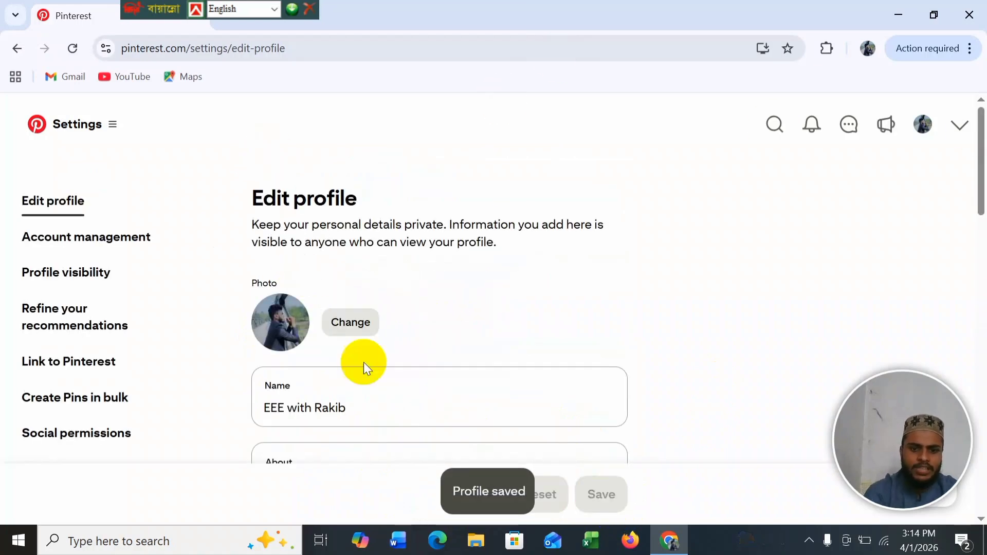
Step: Try making the profile private, then return to Profile visibility since business accounts can't
click(60, 267)
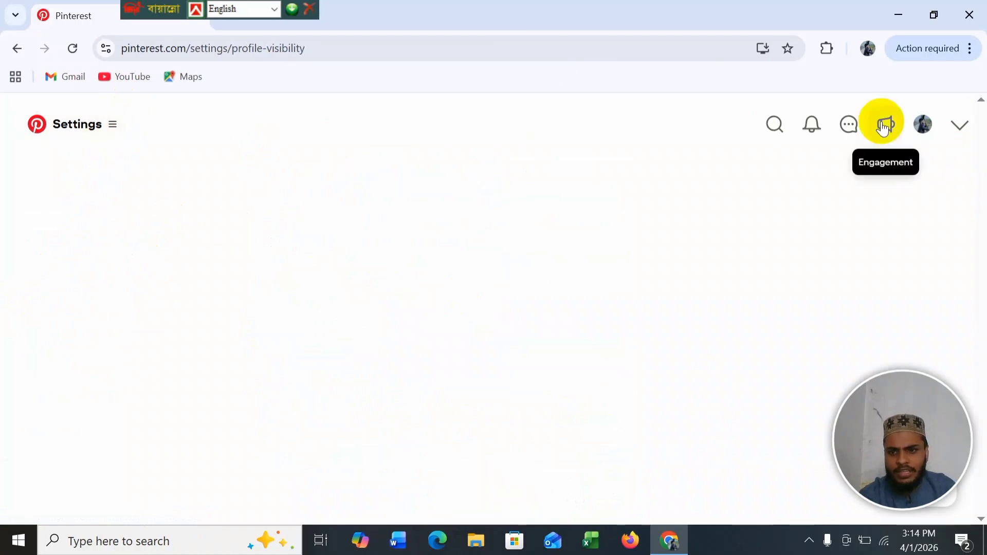
click(923, 122)
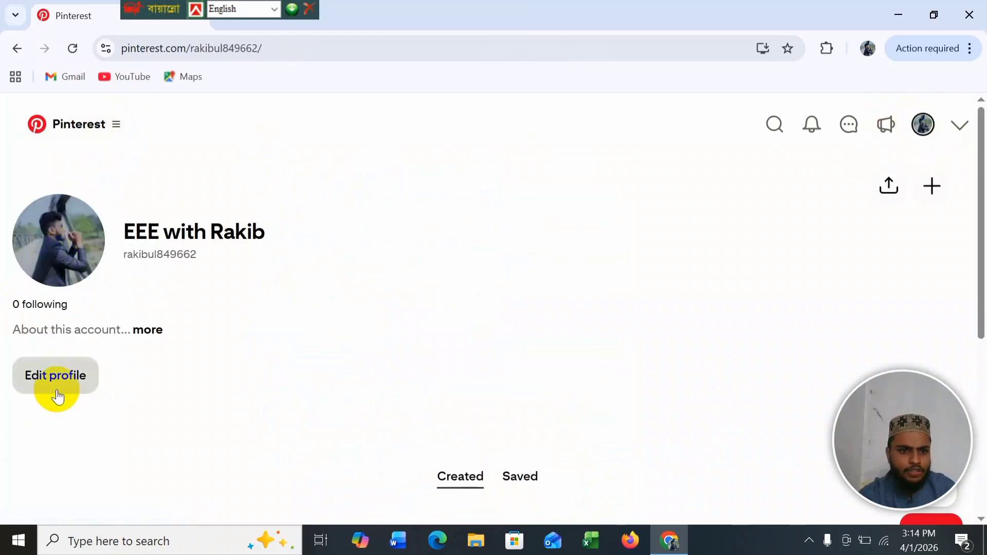
click(60, 387)
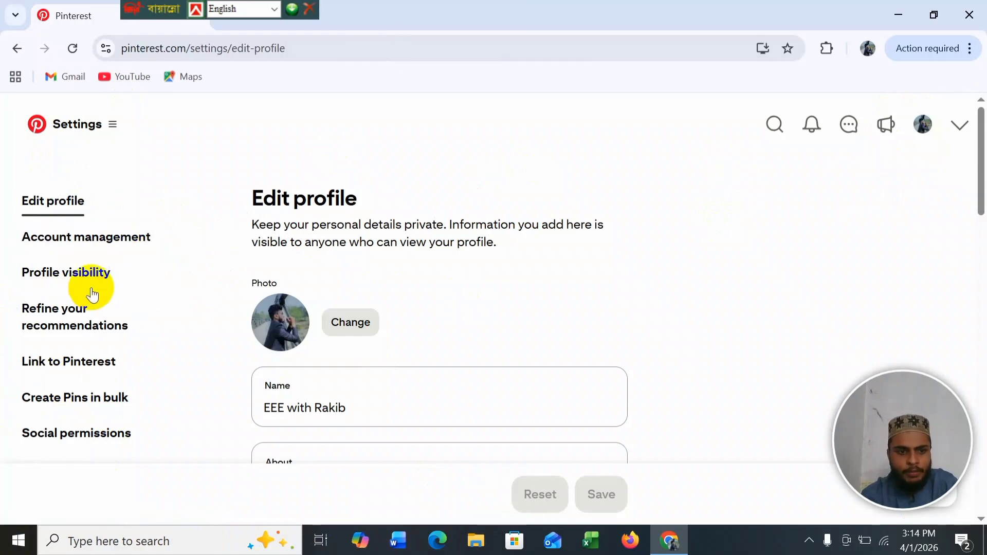
click(79, 276)
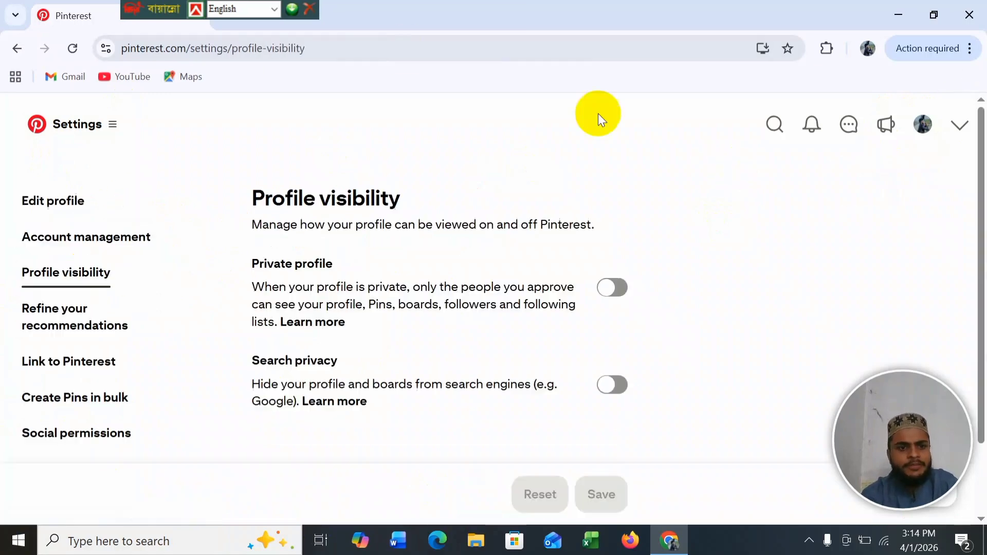
click(613, 286)
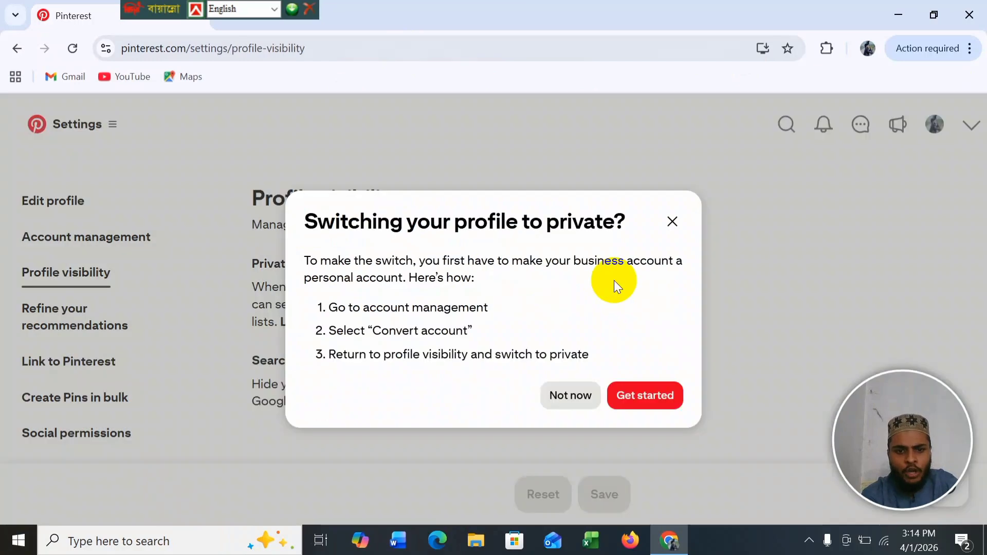
click(636, 395)
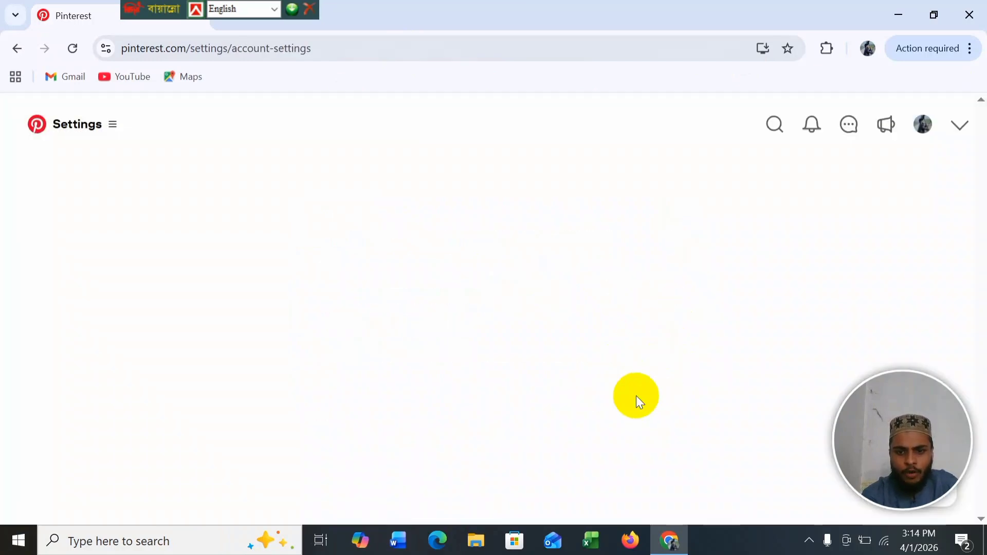
click(18, 46)
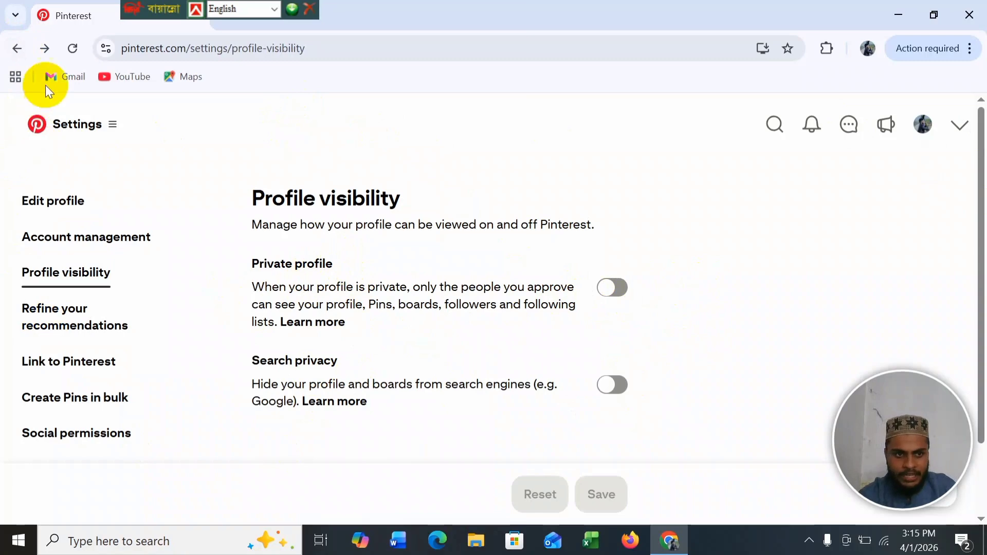
Step: Go to the profile's Saved boards, where eee viva holds 1 Pin beside All Pins
click(923, 125)
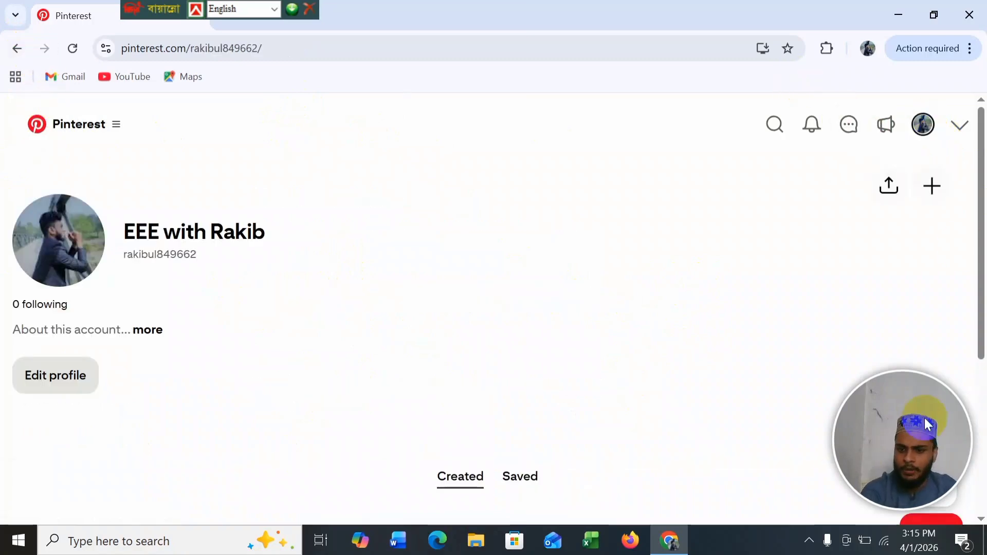
scroll(565, 412, down, 5)
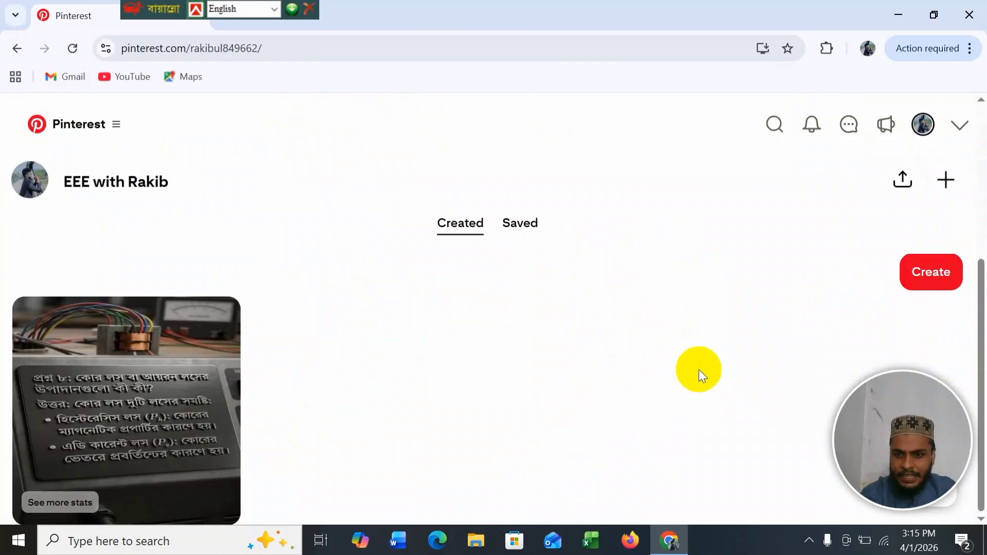
scroll(493, 364, up, 3)
scroll(462, 335, down, 2)
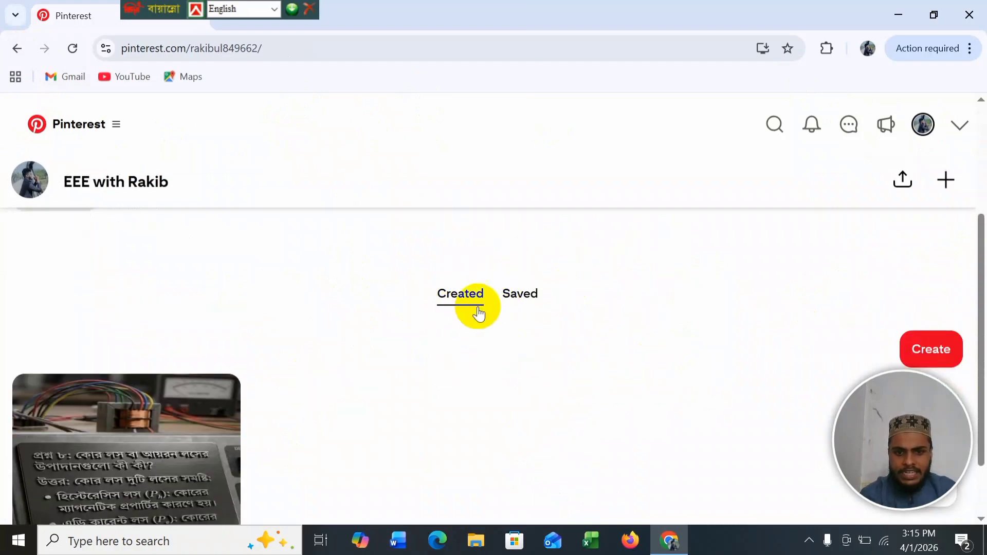
scroll(476, 314, up, 2)
scroll(476, 315, down, 2)
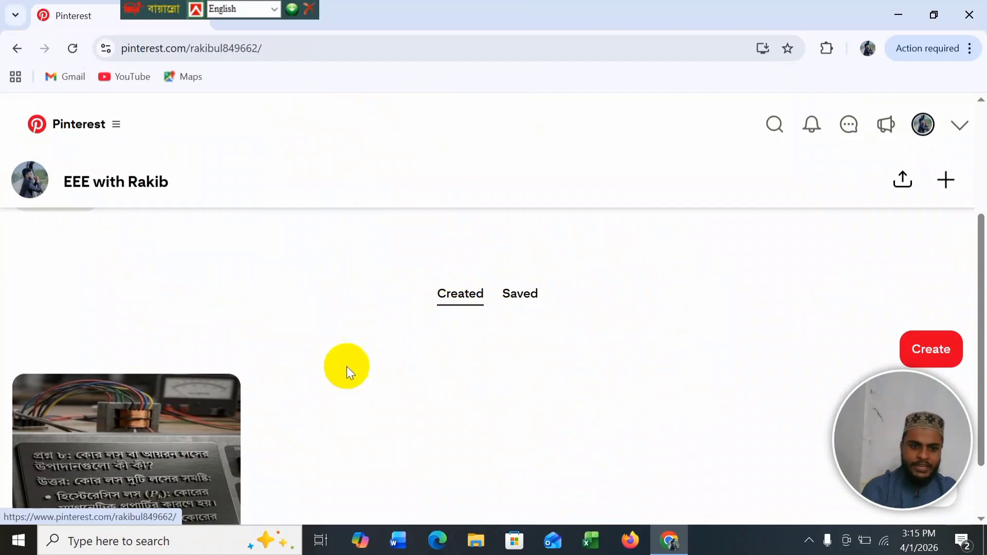
scroll(207, 383, down, 2)
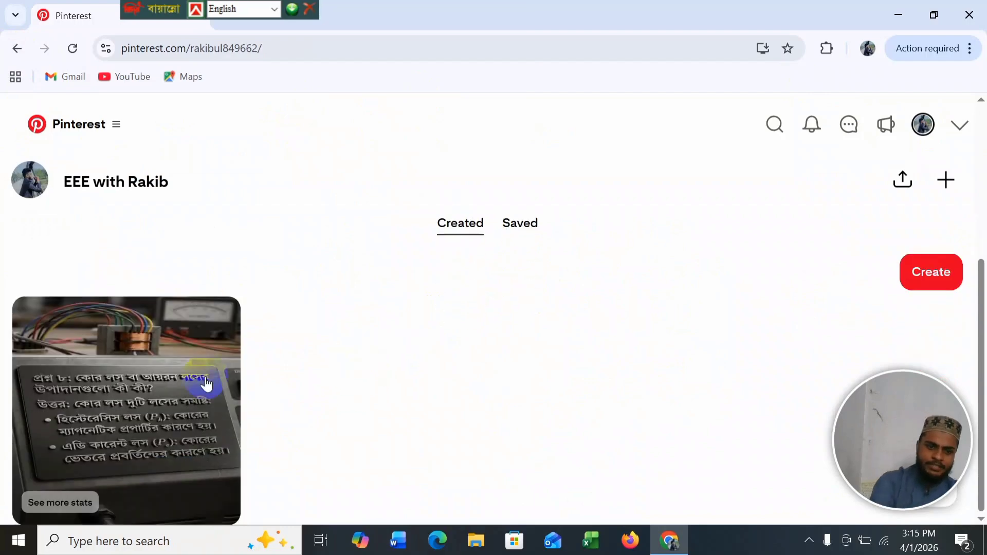
click(514, 224)
scroll(340, 391, down, 4)
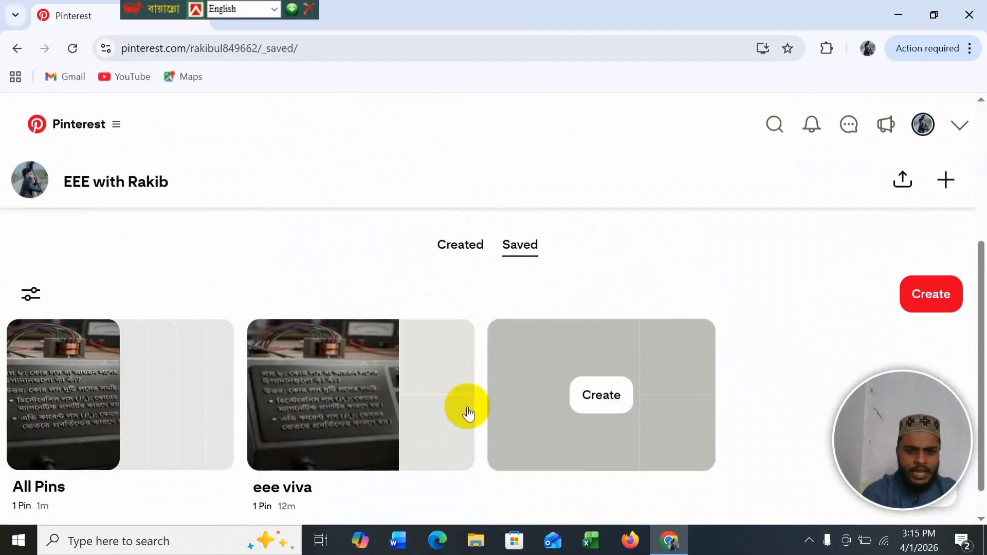
scroll(247, 446, down, 1)
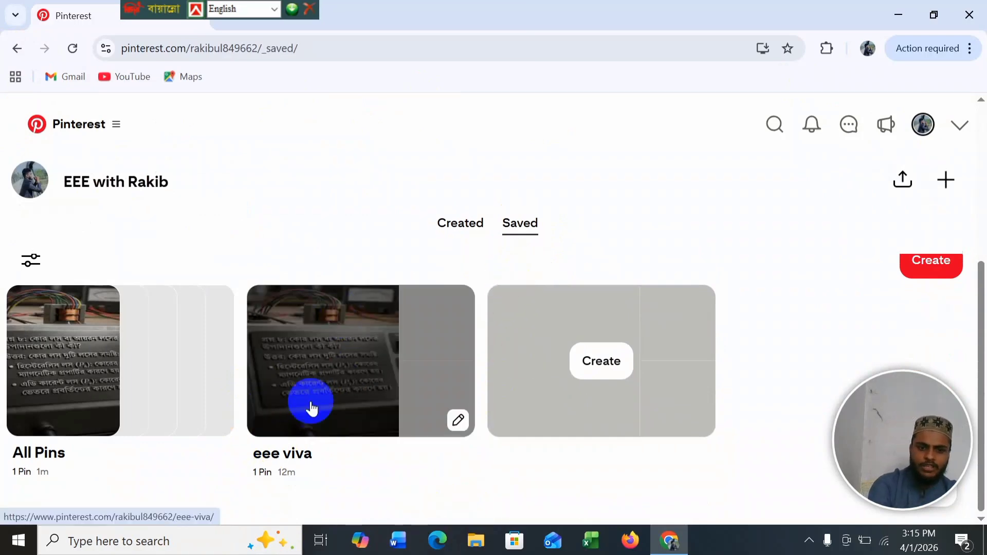
scroll(439, 324, up, 2)
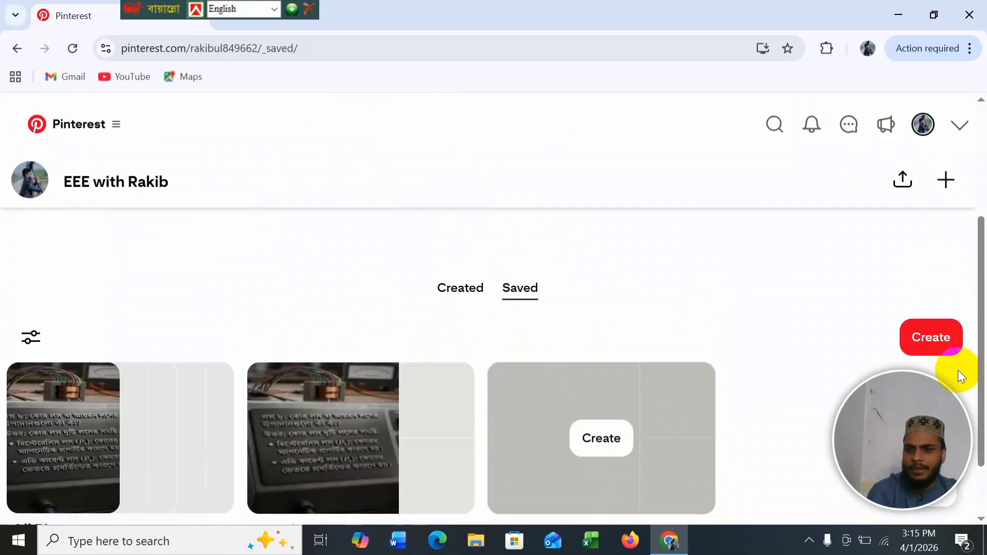
Step: Show the Create options for a new Pin, board or collage
click(944, 355)
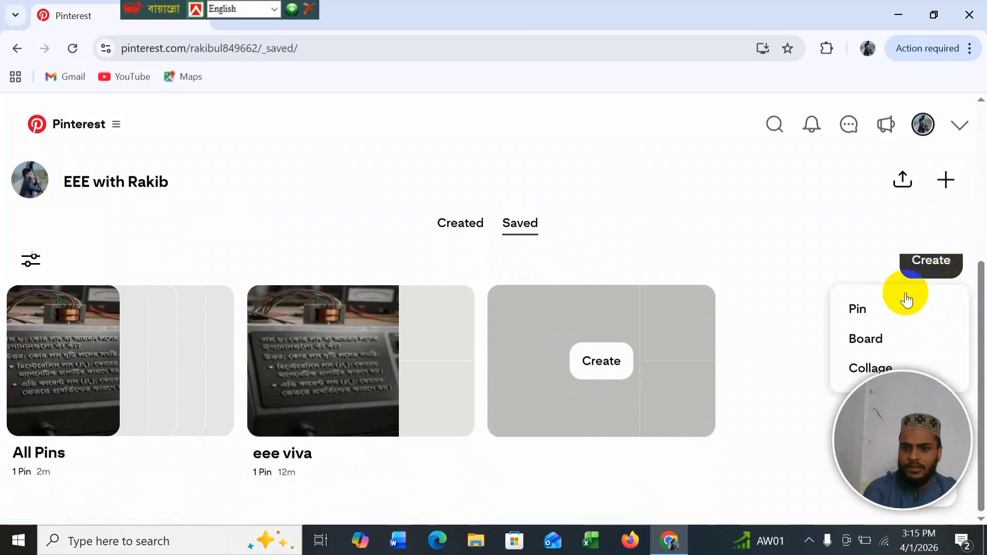
scroll(863, 308, down, 1)
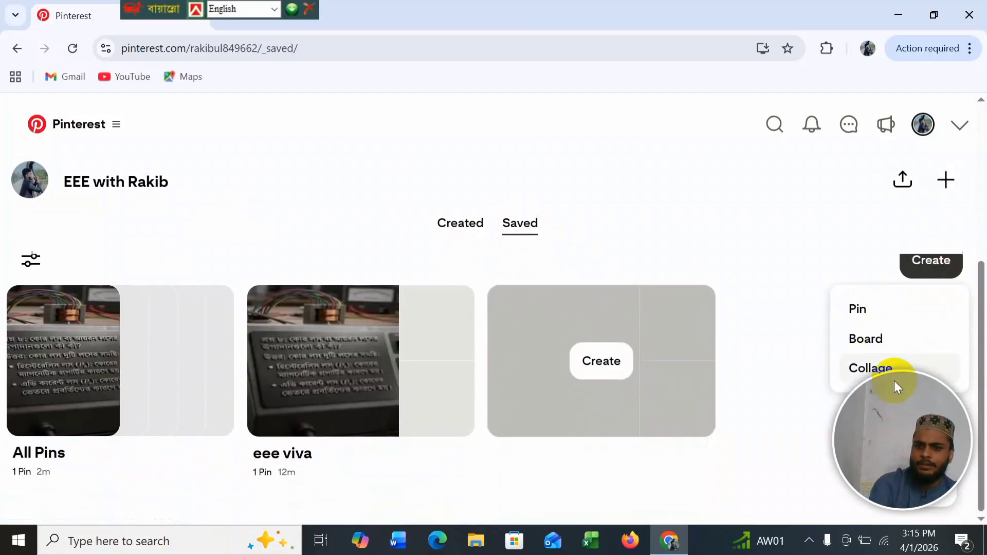
drag(889, 387, 889, 16)
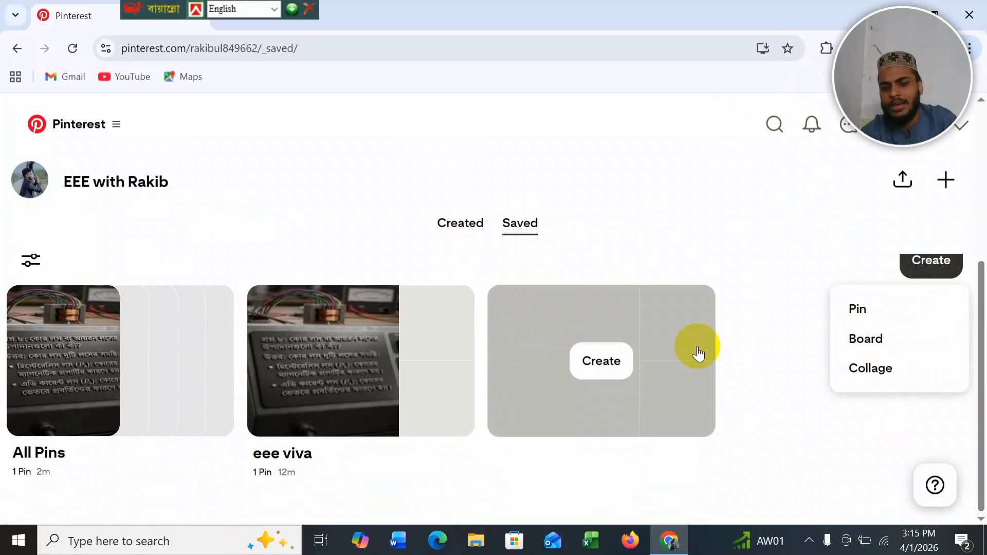
click(904, 373)
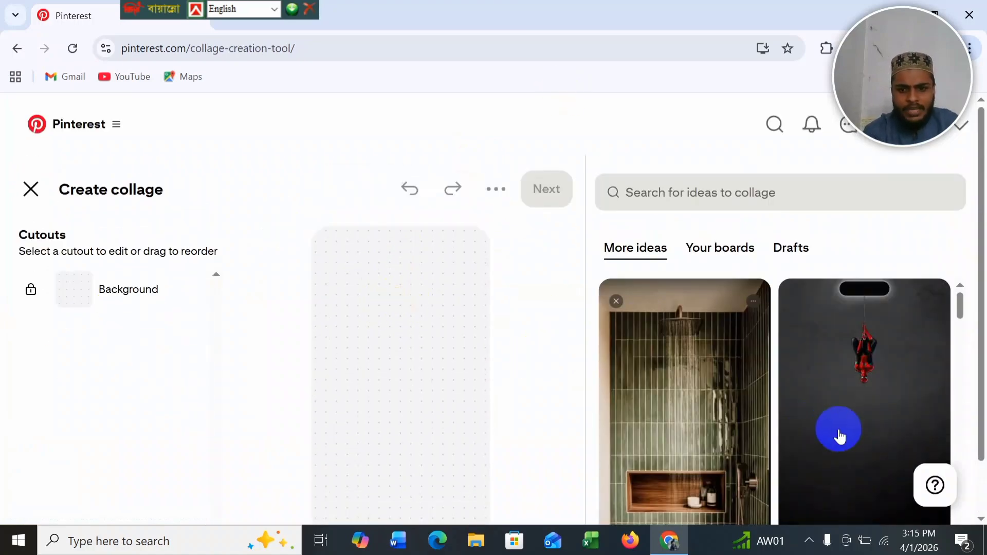
scroll(841, 433, down, 3)
scroll(840, 434, down, 10)
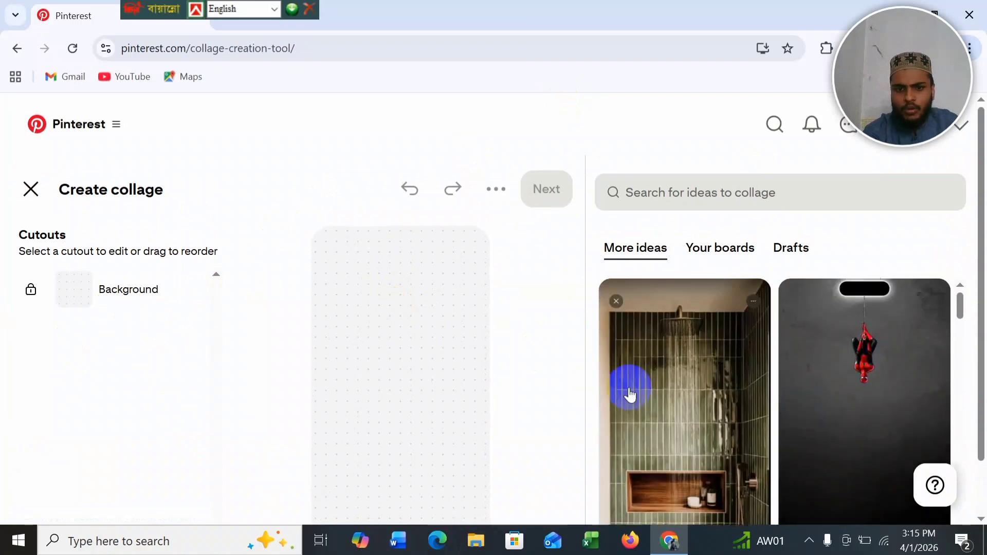
scroll(390, 305, down, 1)
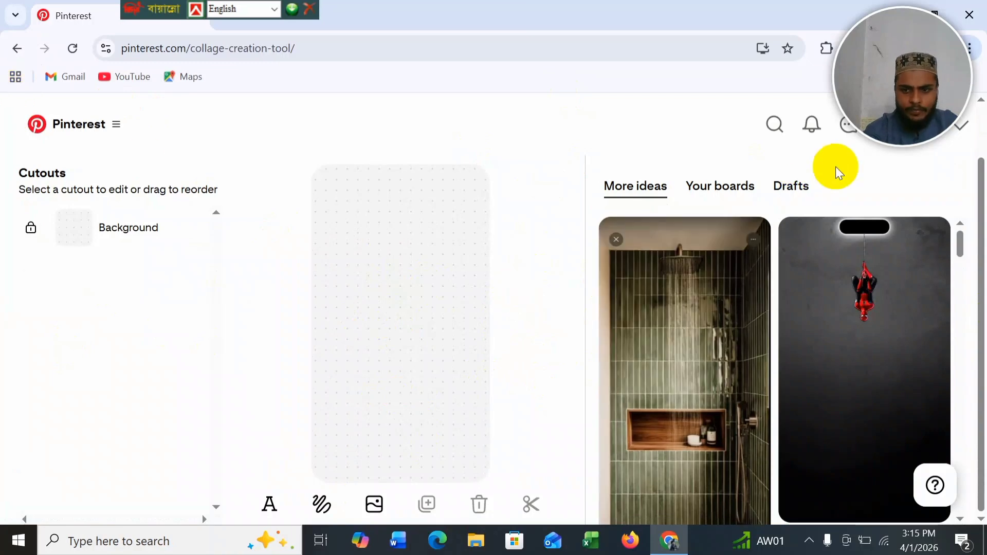
click(16, 51)
click(921, 263)
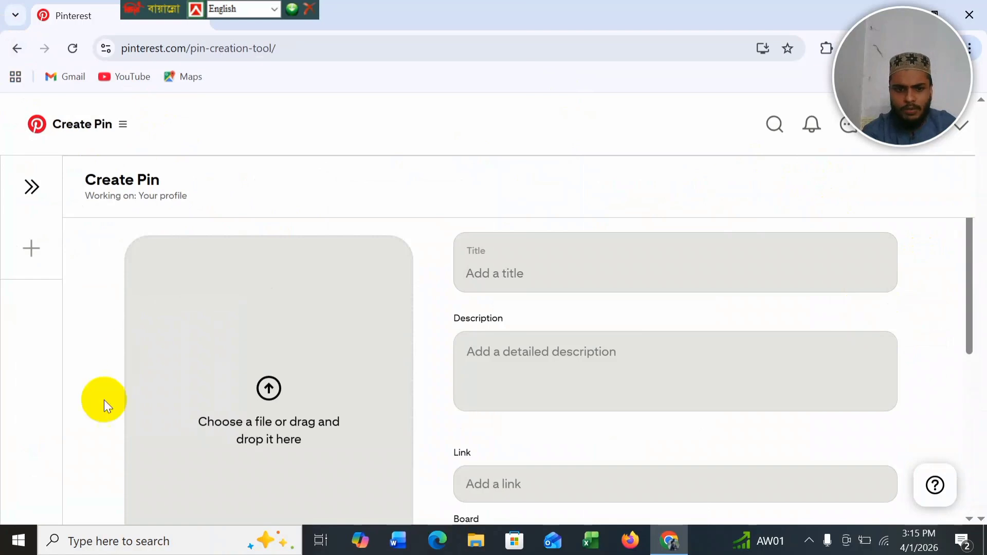
scroll(276, 370, down, 4)
scroll(287, 297, up, 2)
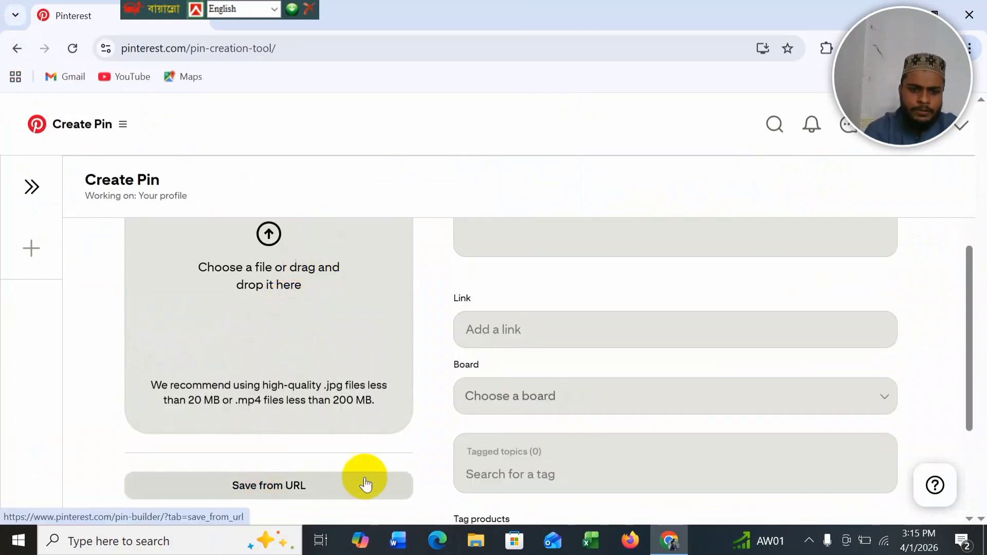
scroll(615, 432, up, 3)
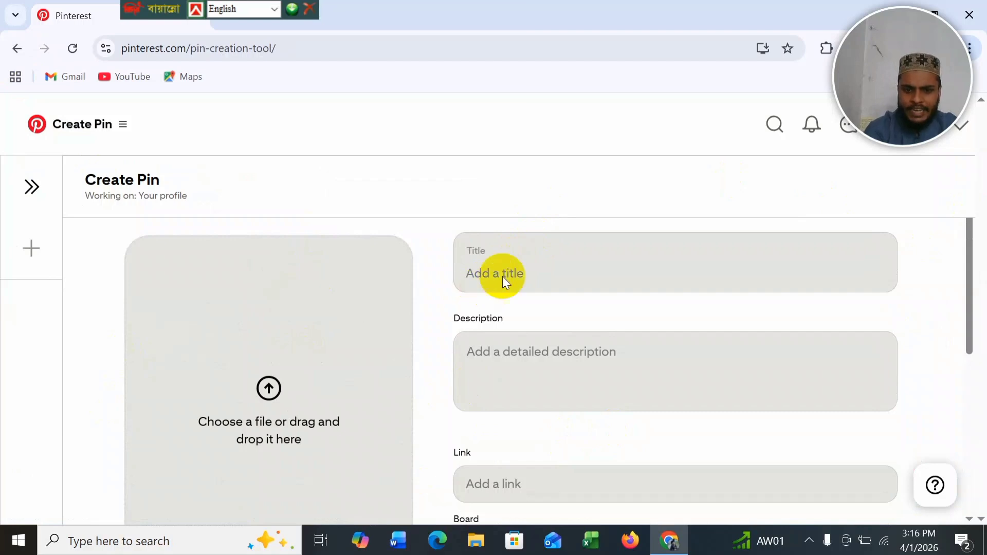
scroll(590, 386, down, 3)
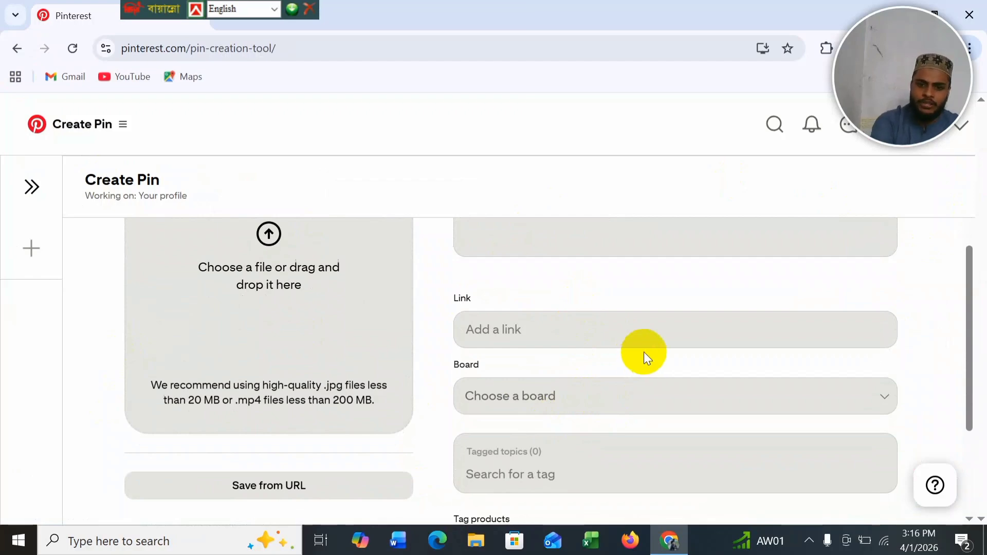
scroll(617, 381, up, 3)
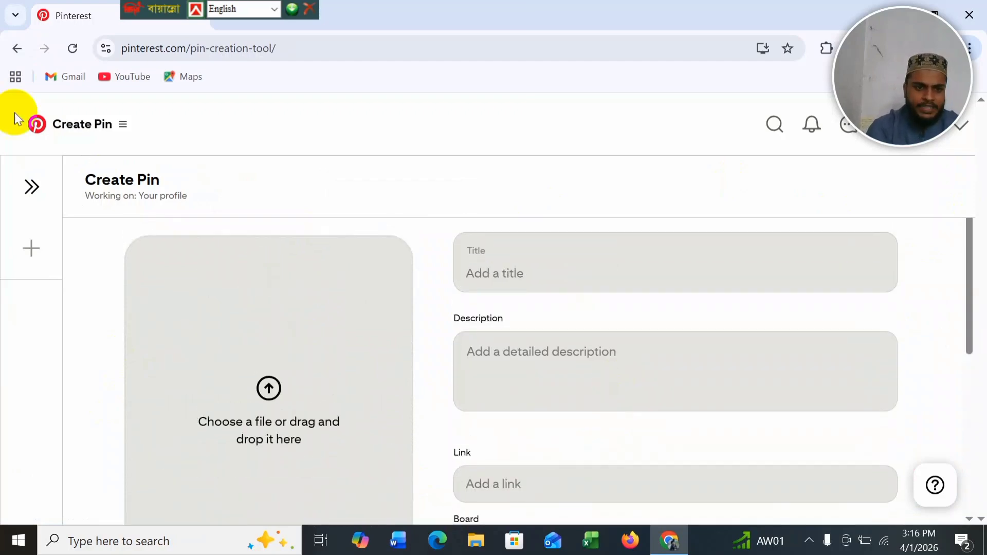
click(18, 51)
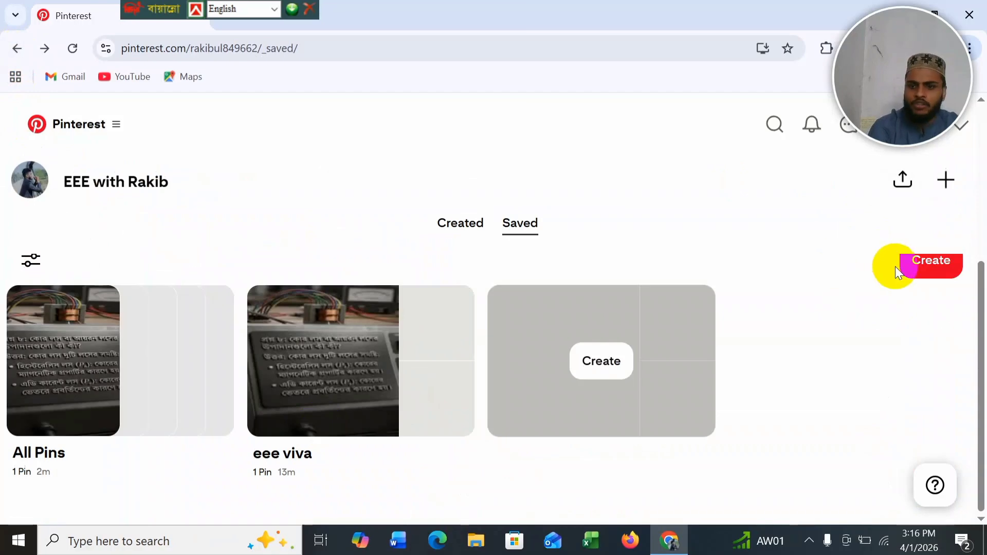
Step: Create a secret board named 'eee' using the Create menu's Board option
click(911, 267)
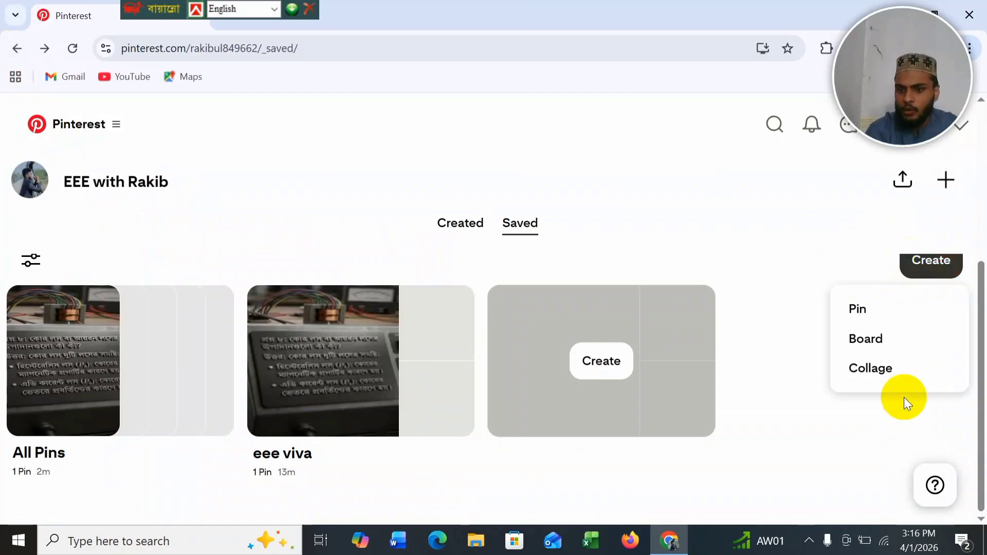
click(898, 338)
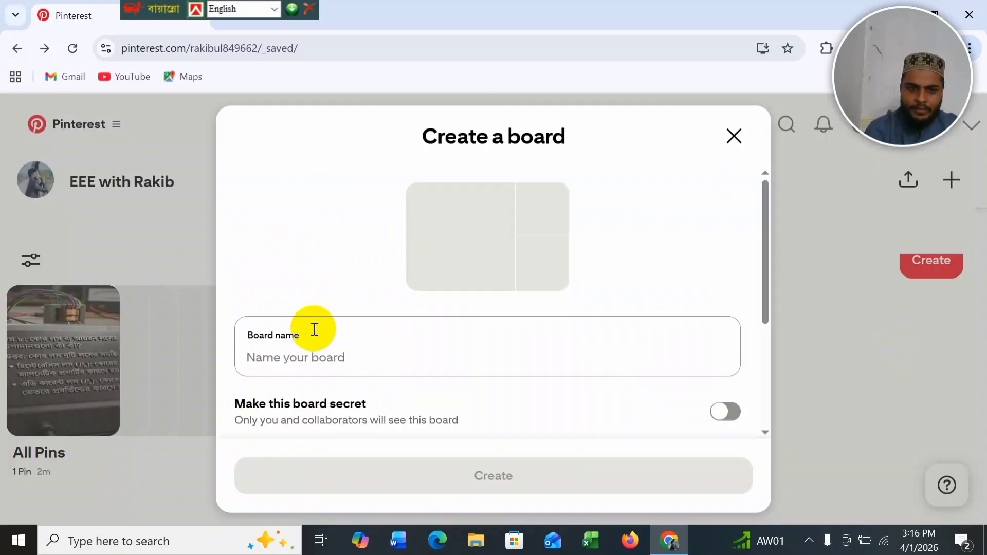
click(296, 357)
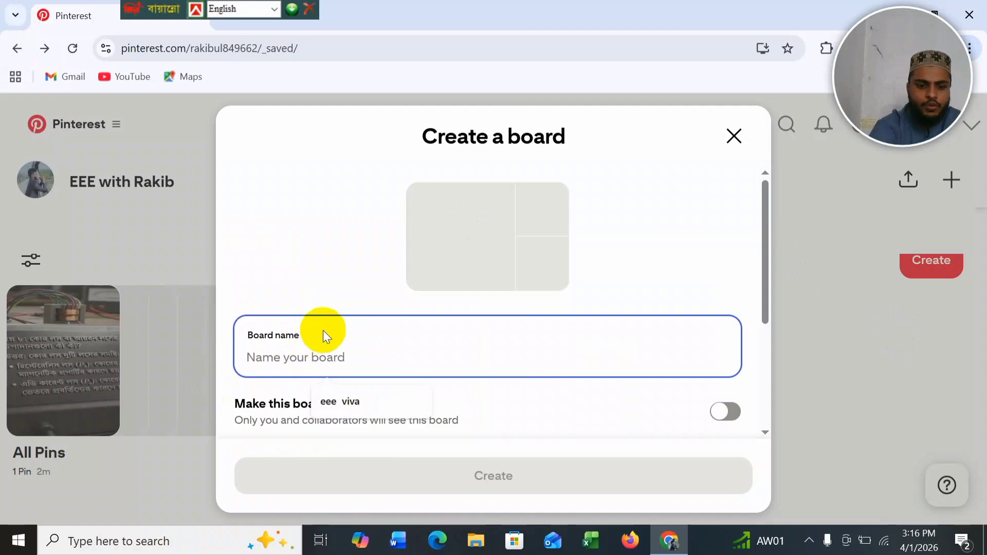
text(eee)
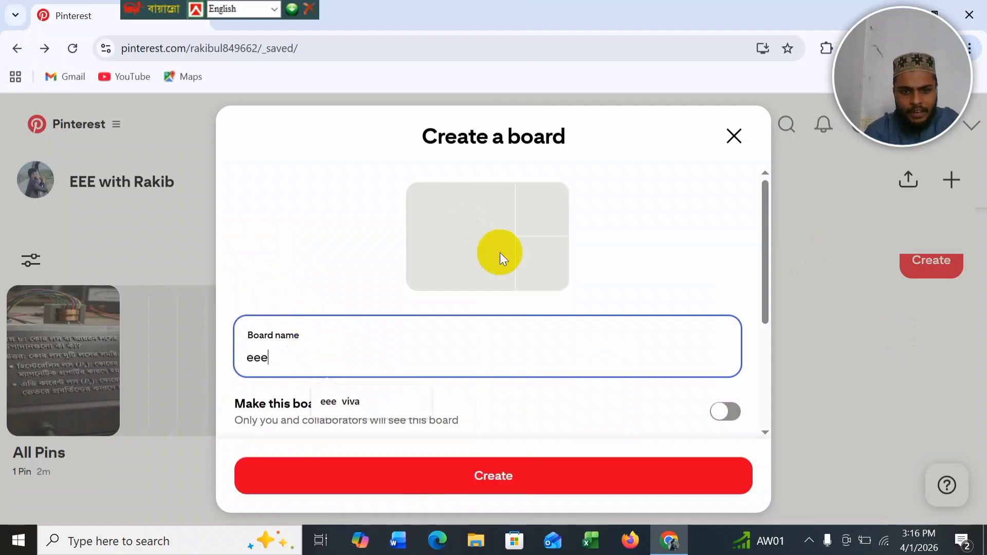
scroll(499, 252, down, 5)
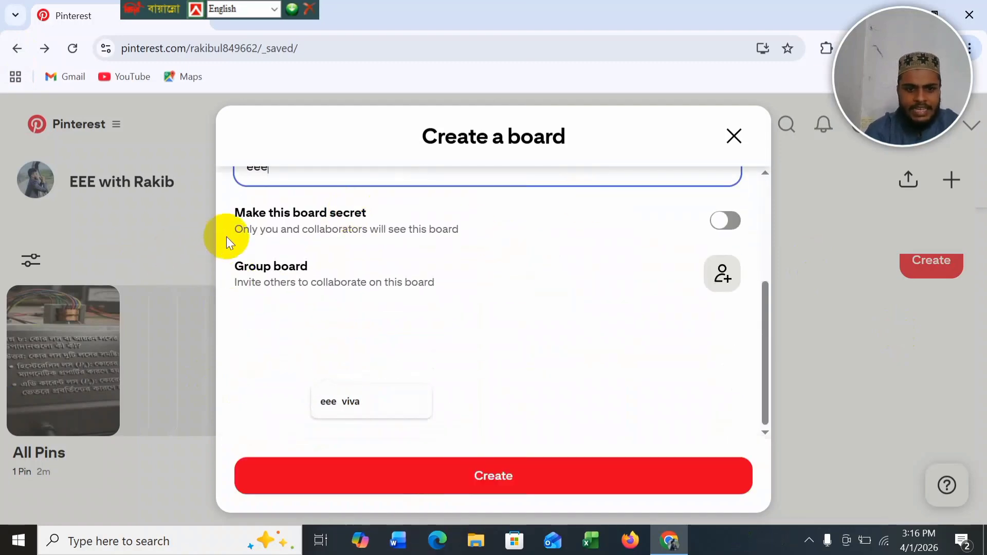
click(724, 226)
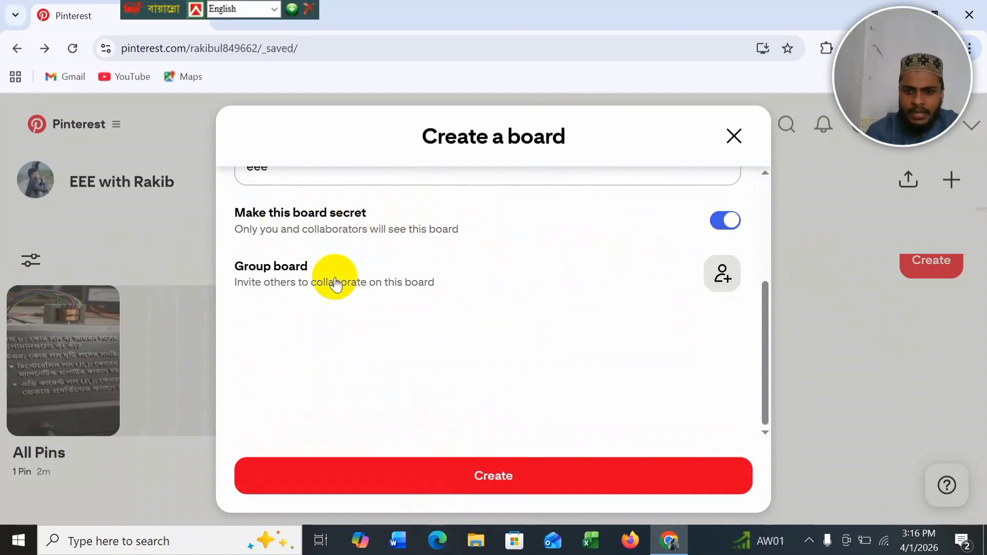
scroll(538, 265, up, 2)
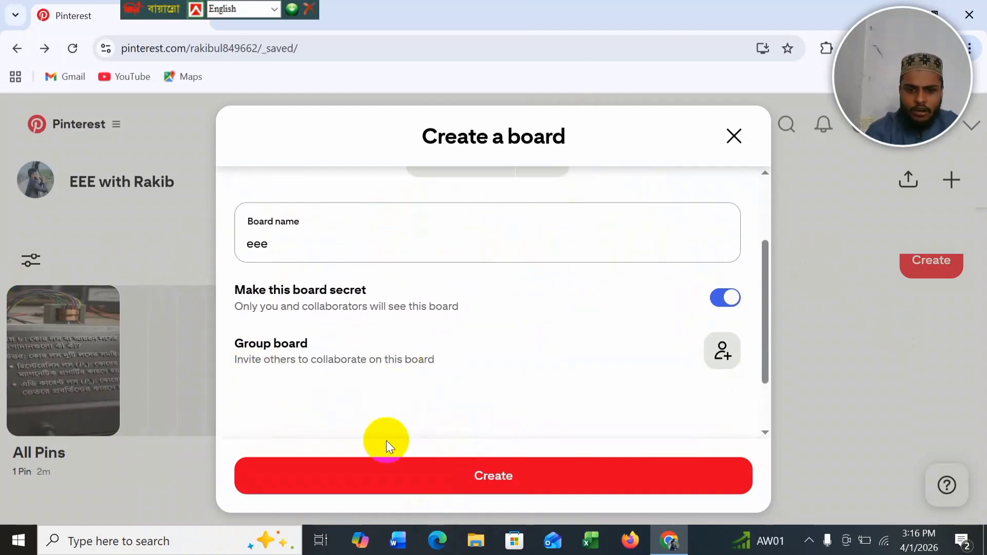
click(510, 471)
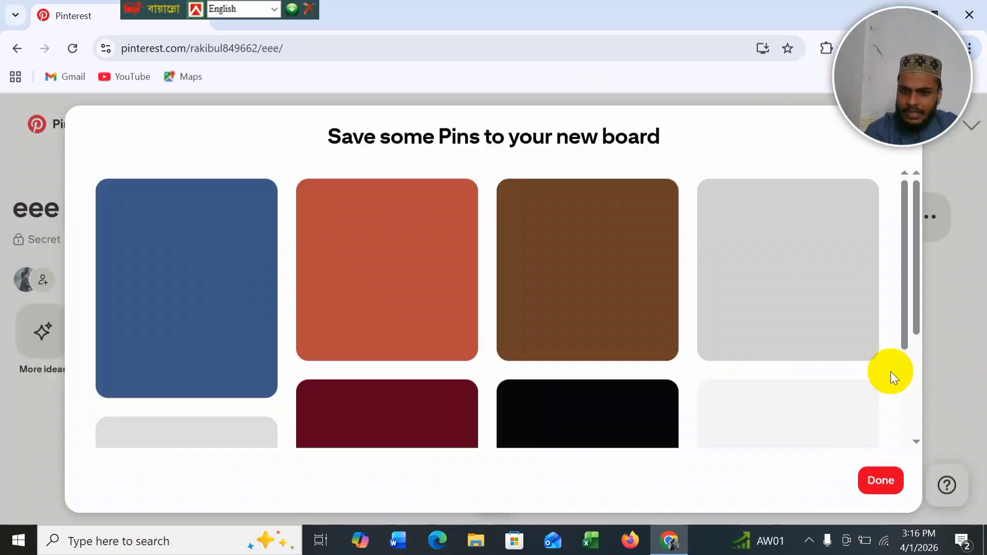
Step: Skip the pin suggestions for eee and return to the profile's Saved boards
click(881, 480)
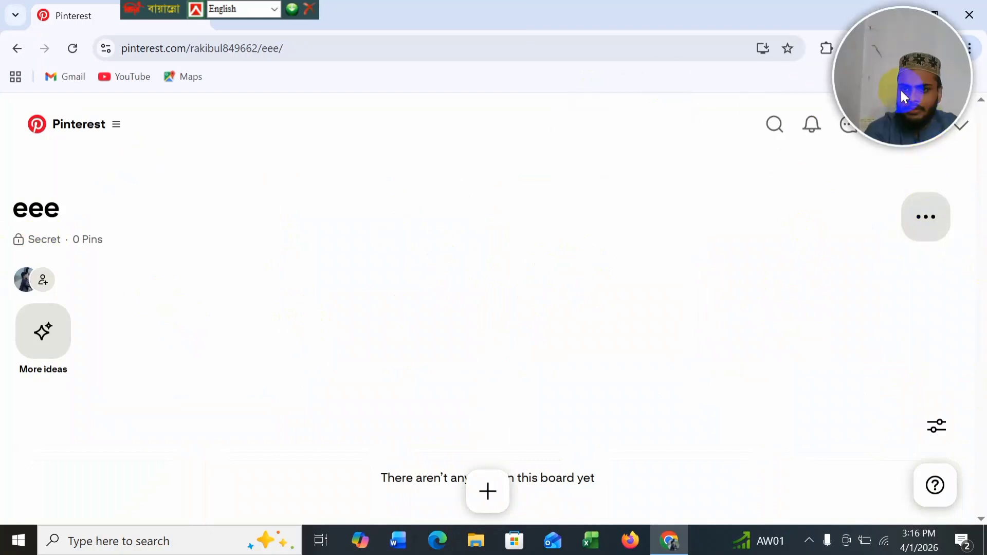
drag(896, 114, 976, 406)
click(916, 112)
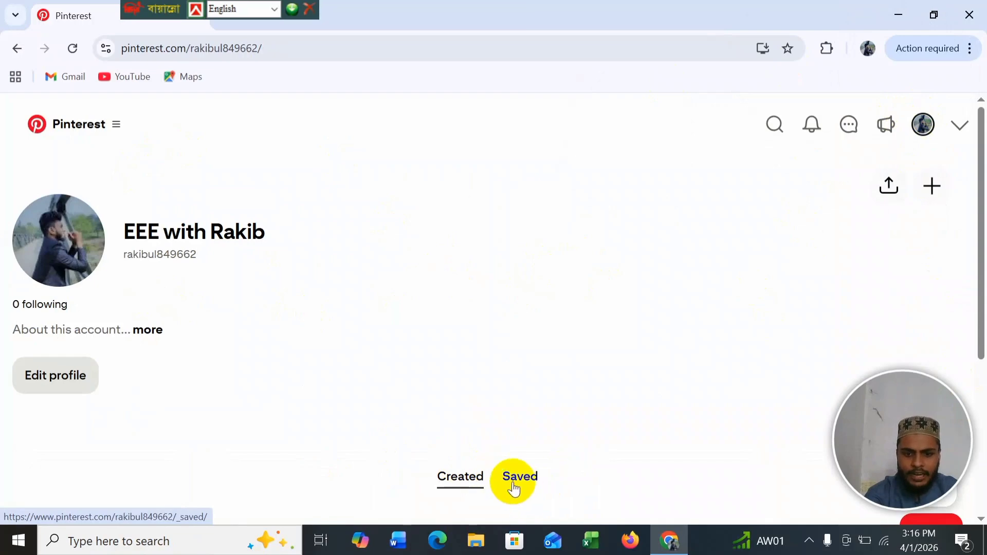
scroll(568, 418, down, 5)
click(506, 242)
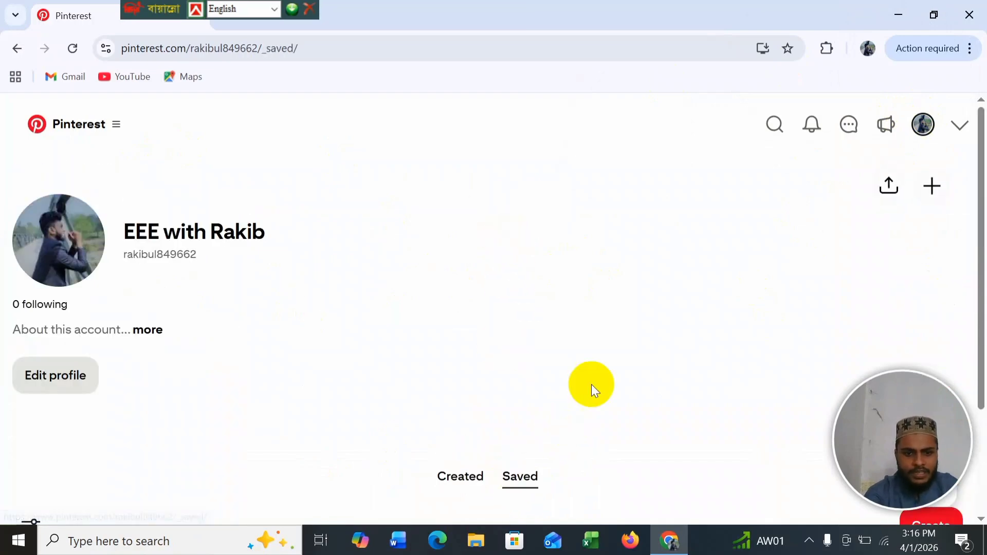
scroll(487, 451, down, 5)
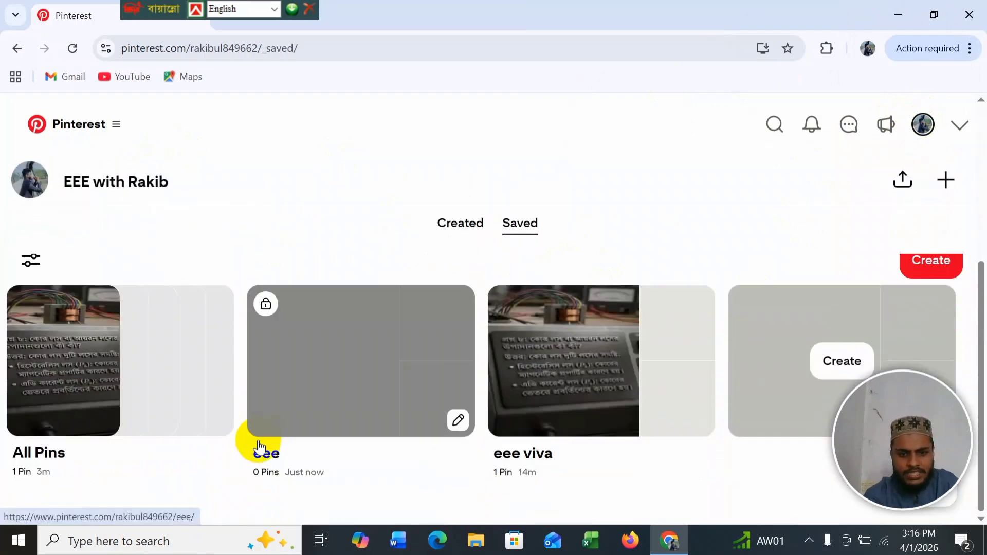
Step: Check the Created tab, then go back to Saved to see eee listed with 0 Pins
click(449, 220)
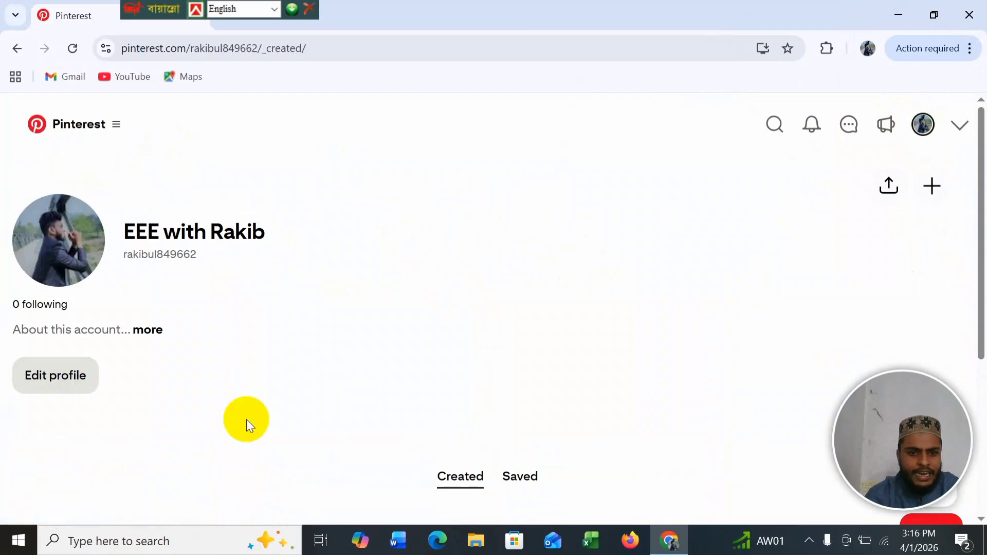
scroll(351, 428, down, 5)
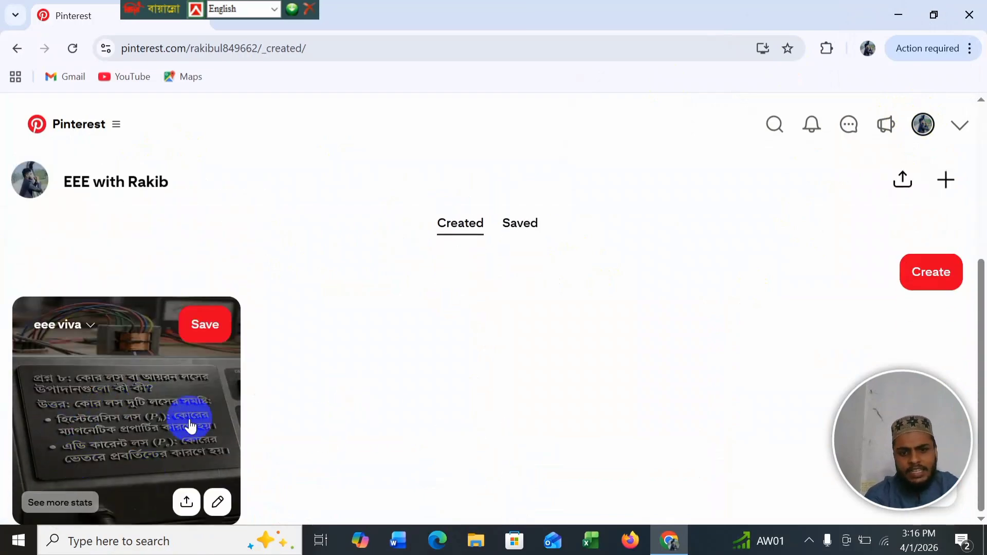
click(528, 225)
scroll(618, 490, down, 5)
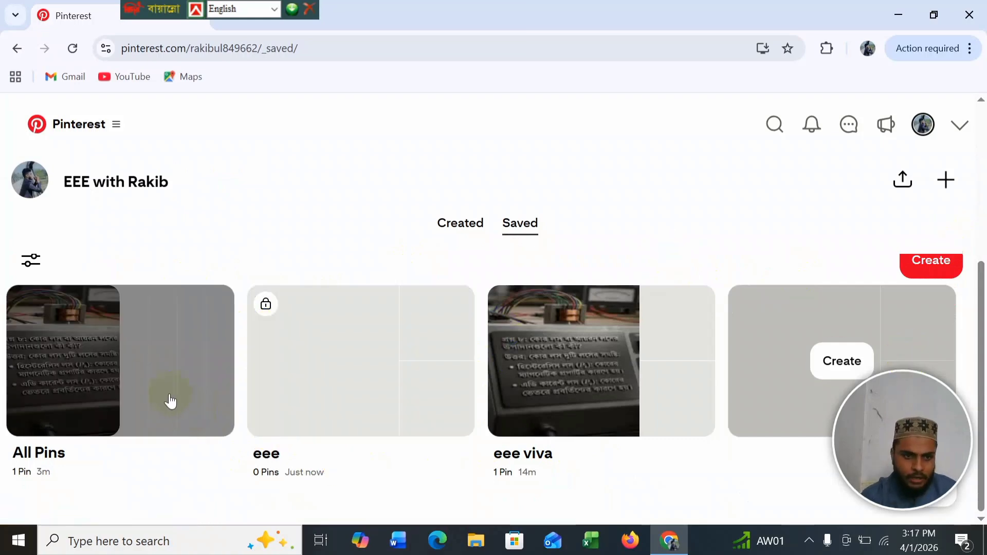
scroll(175, 300, up, 3)
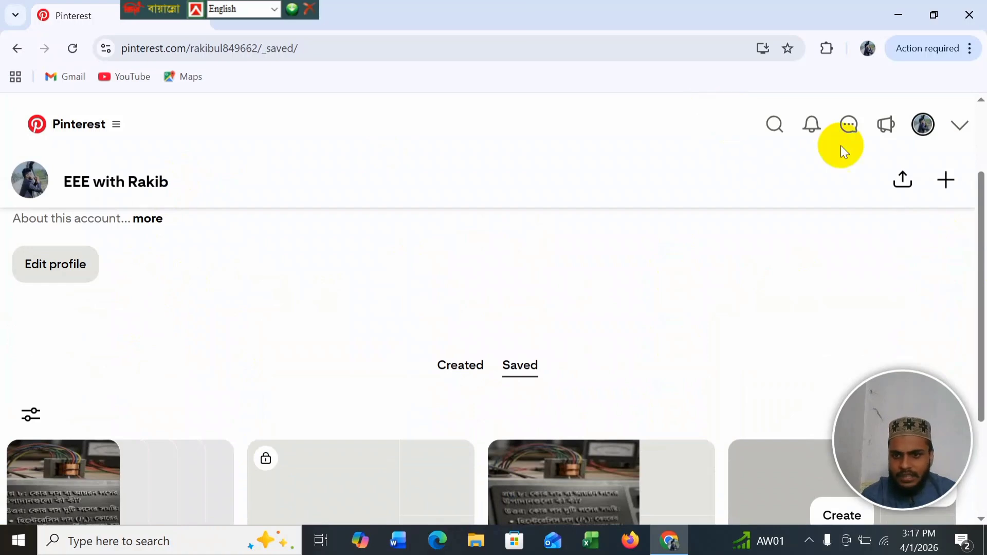
scroll(66, 180, up, 3)
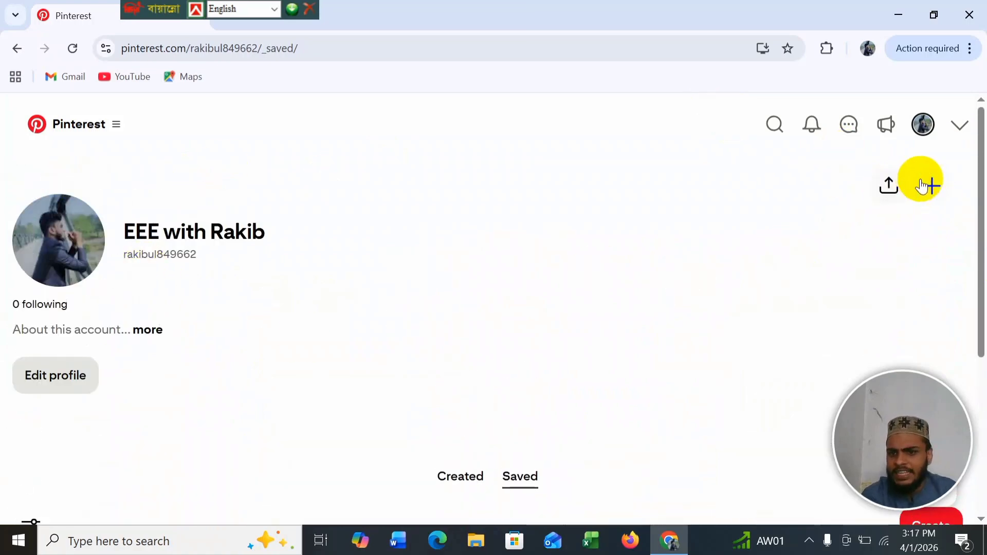
Step: Upload the Thales Alenia Space satellite-station photo from the Desktop as the new profile cover
click(934, 194)
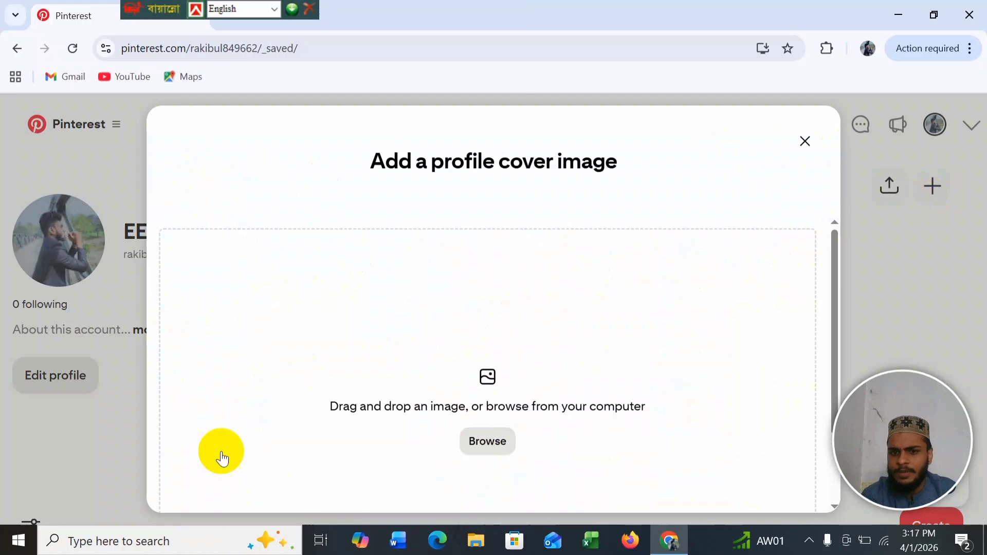
click(496, 441)
scroll(450, 173, down, 5)
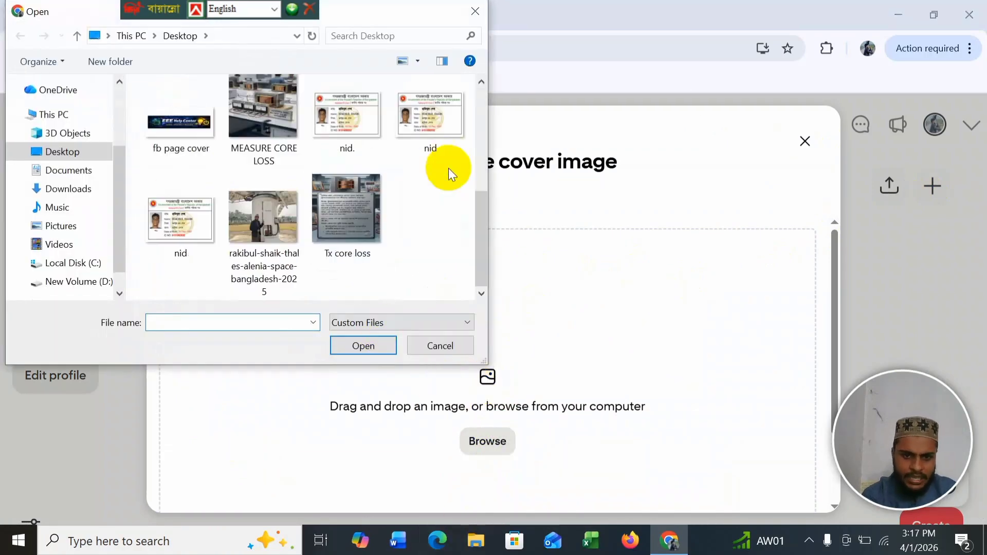
click(284, 221)
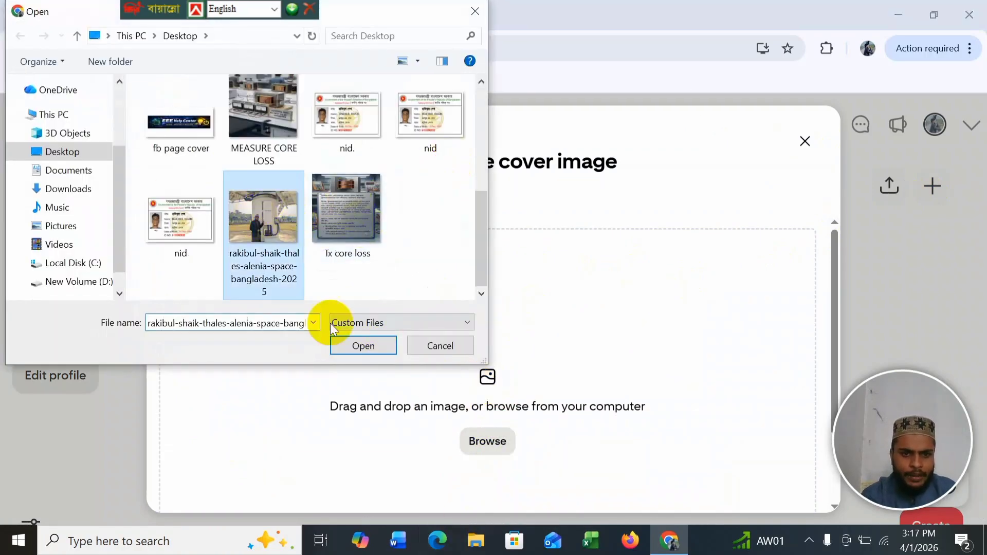
click(363, 345)
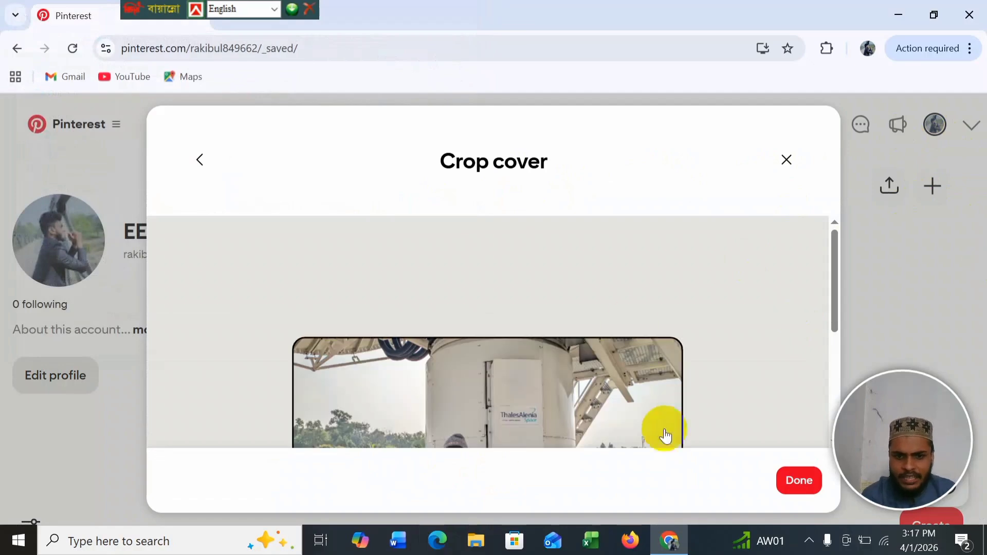
scroll(509, 384, down, 3)
Step: Save the cropped satellite-station cover, review the profile, and clear a stray selection in the profile name
scroll(509, 384, down, 2)
click(799, 481)
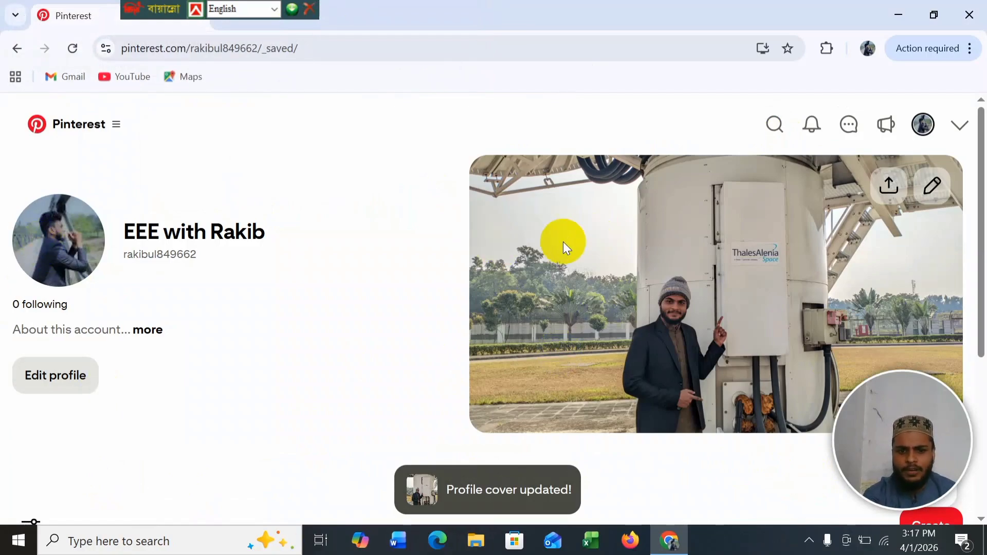
scroll(390, 390, down, 5)
scroll(368, 375, up, 5)
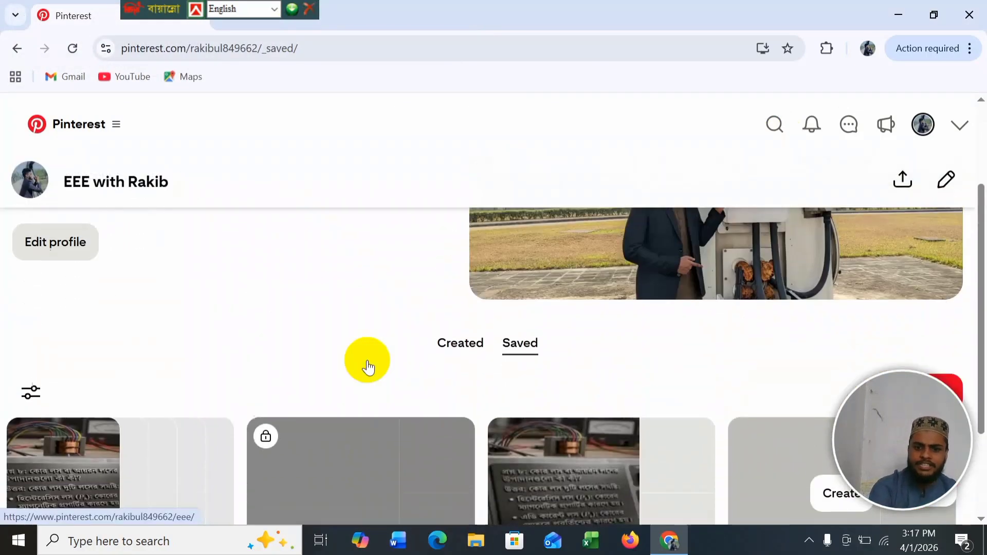
scroll(367, 360, down, 5)
scroll(362, 369, up, 5)
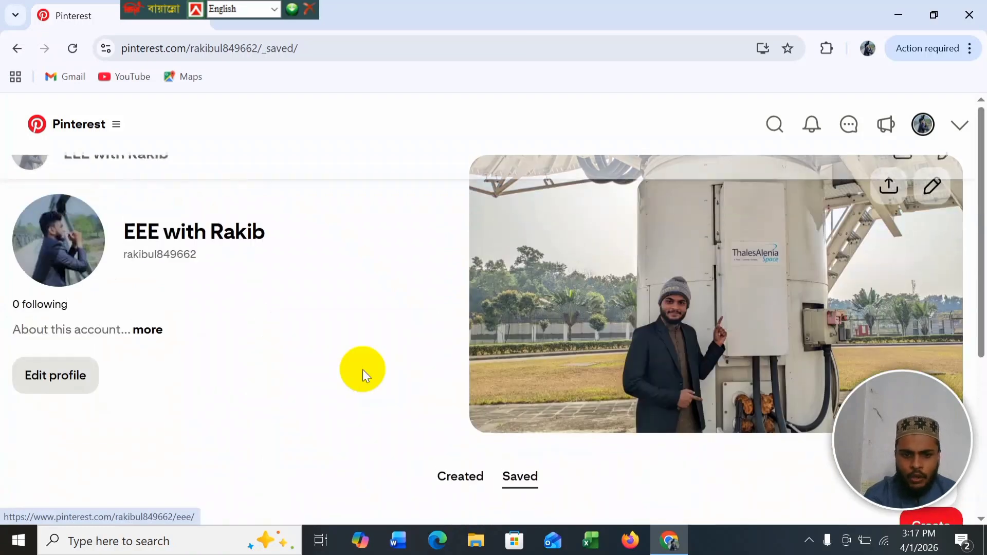
scroll(362, 369, down, 5)
scroll(363, 369, up, 5)
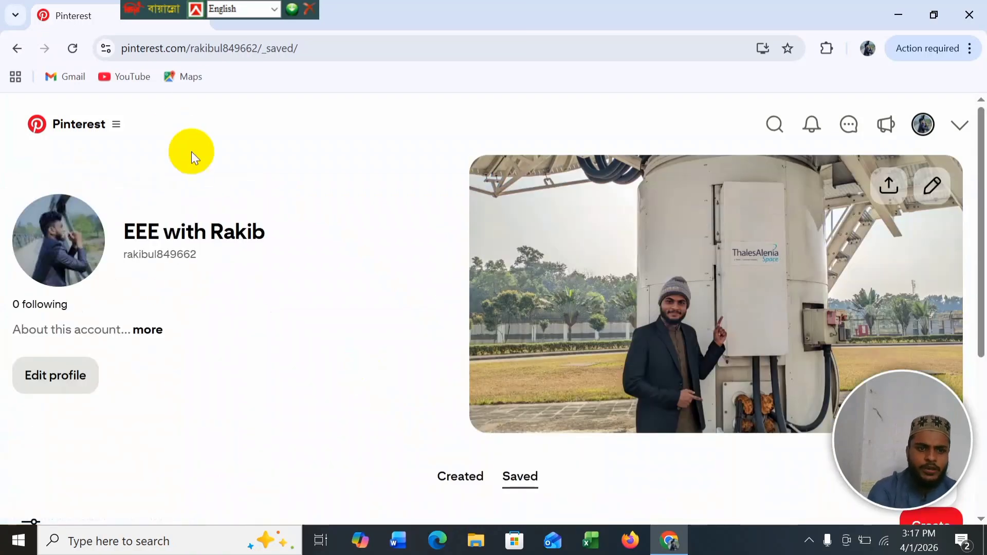
drag(187, 234, 213, 240)
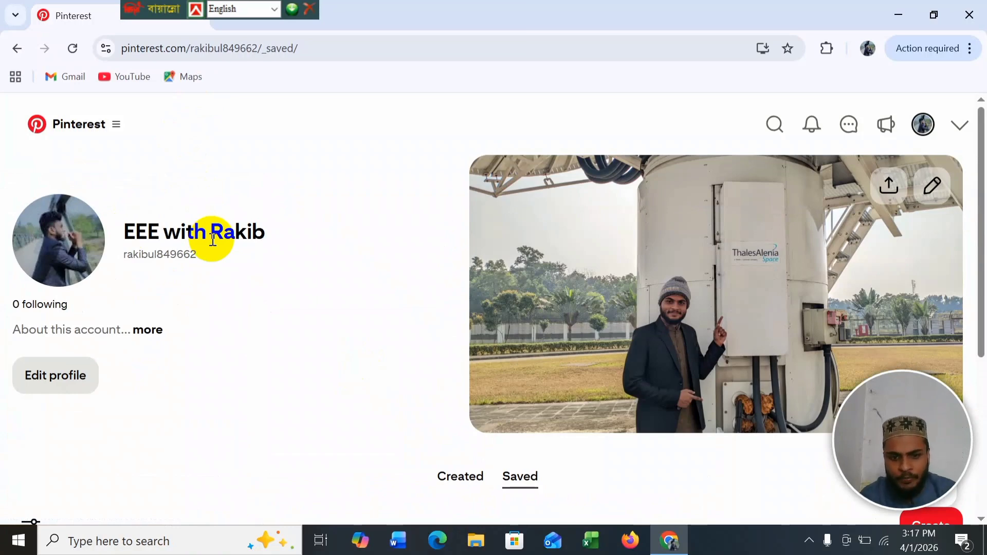
click(212, 238)
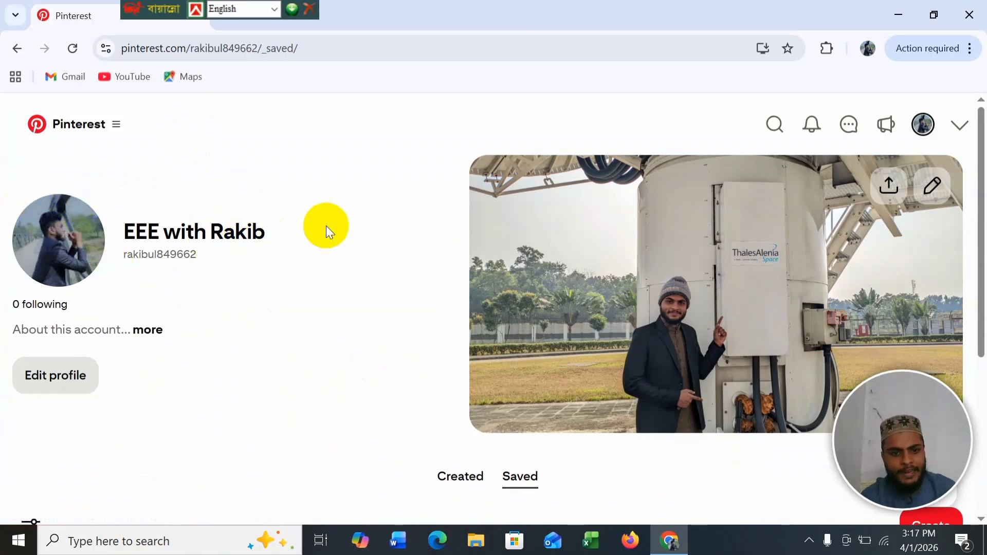